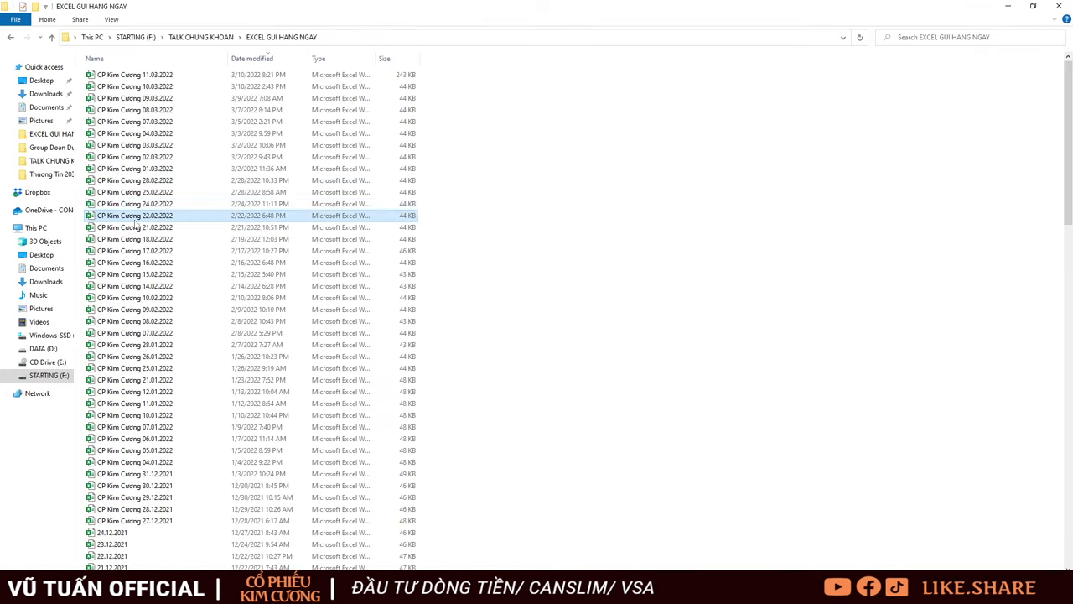
# Find and open the workbook CP Kim Cương 18.02.2022 among the daily files in the EXCEL GUI HANG NGAY folder.
pyautogui.click(157, 110)
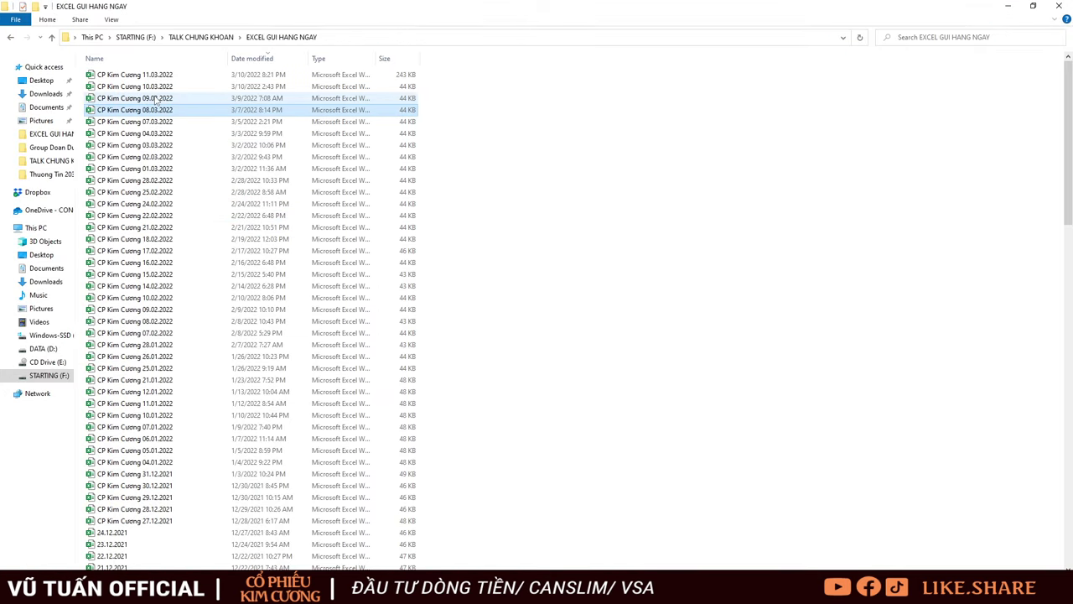
pyautogui.click(157, 181)
pyautogui.click(157, 205)
pyautogui.click(158, 216)
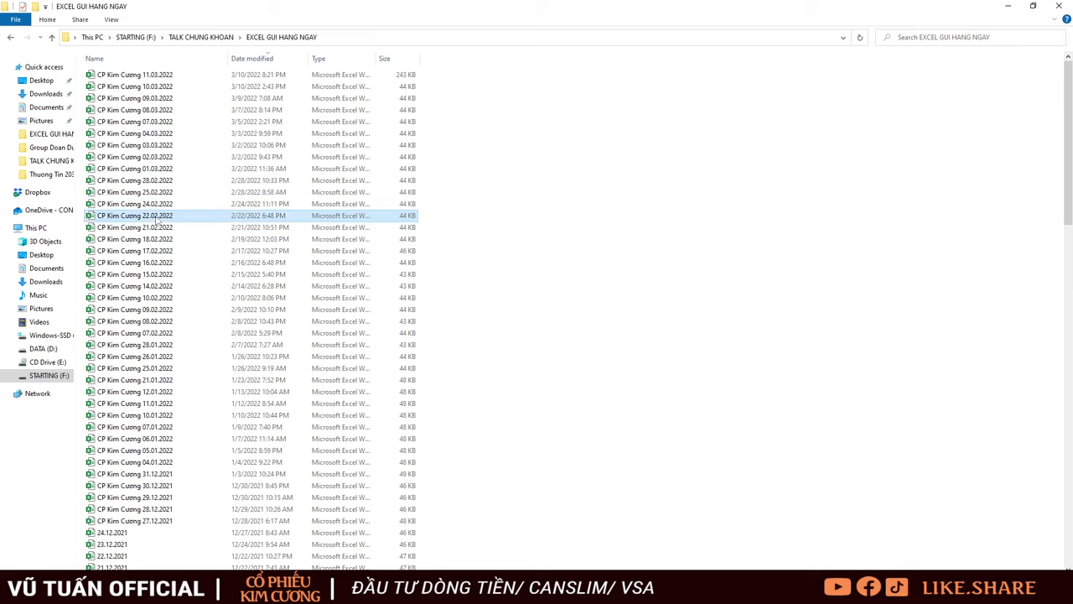
pyautogui.click(161, 285)
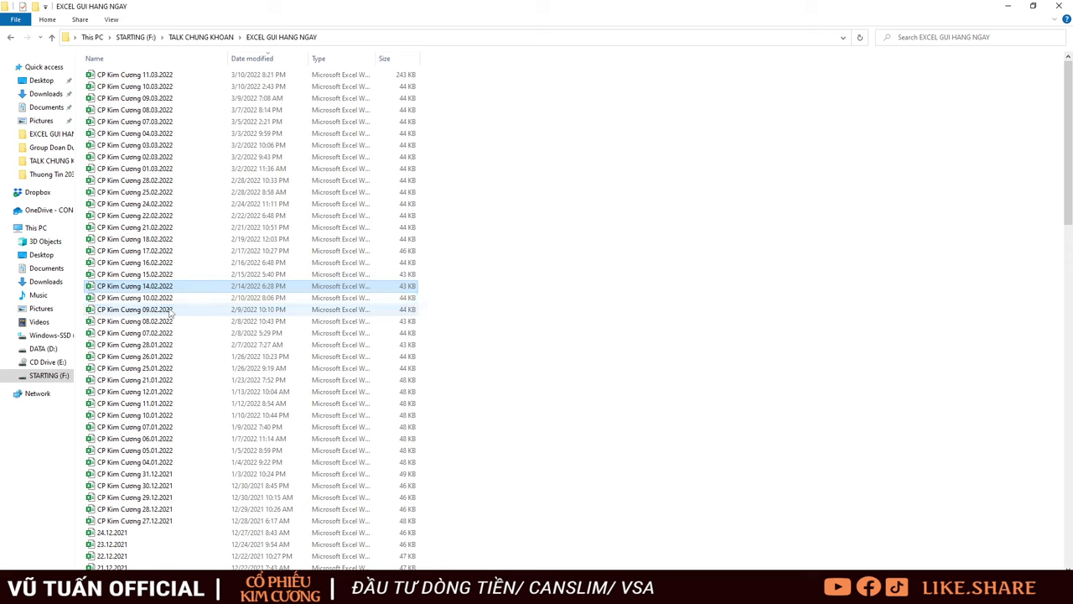
pyautogui.click(161, 251)
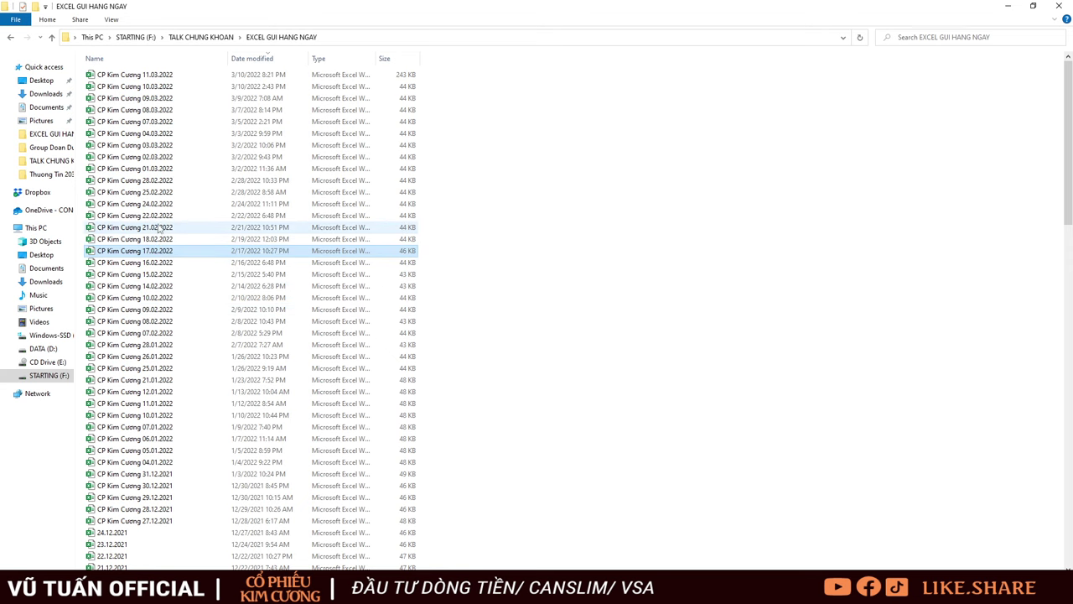
pyautogui.click(162, 242)
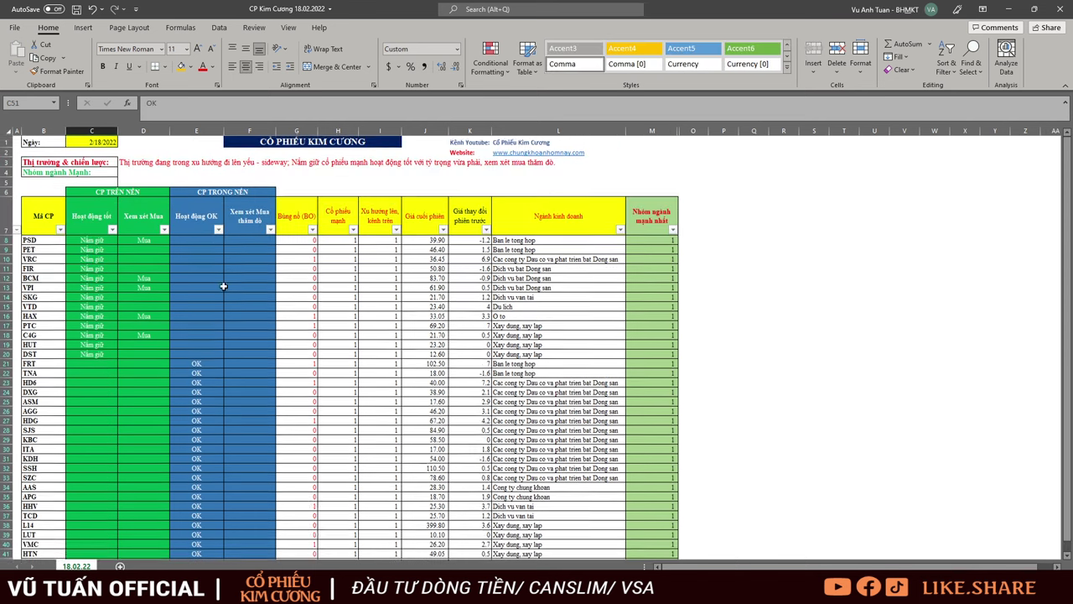
# Review the stocks marked Nắm giữ in the Hoạt động tốt column, and close the 18.02.2022 workbook.
pyautogui.moveTo(91, 241); pyautogui.dragTo(99, 364)
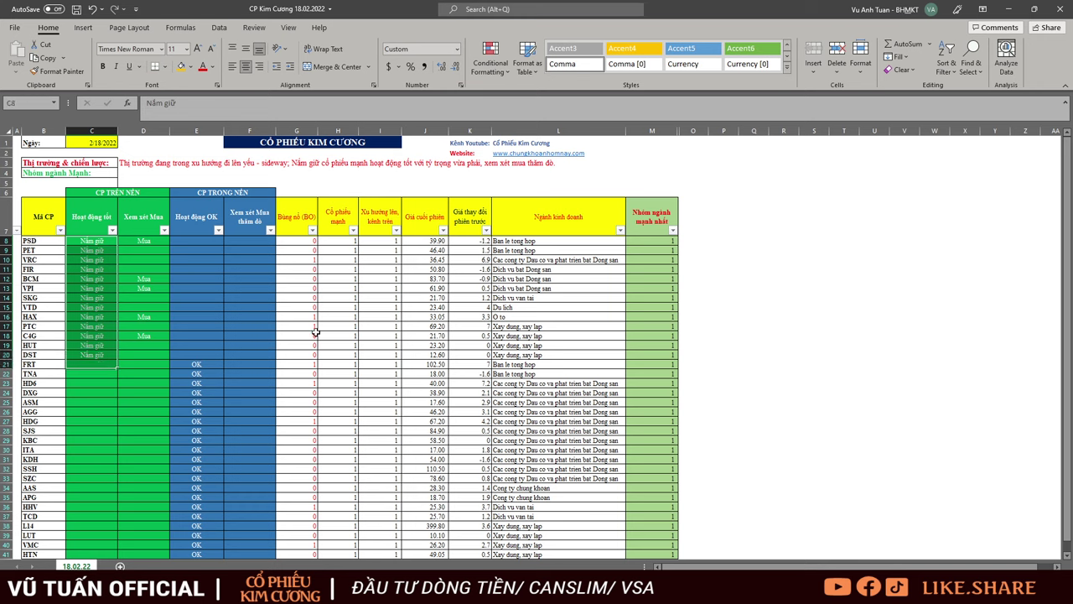
pyautogui.click(466, 269)
pyautogui.click(1061, 10)
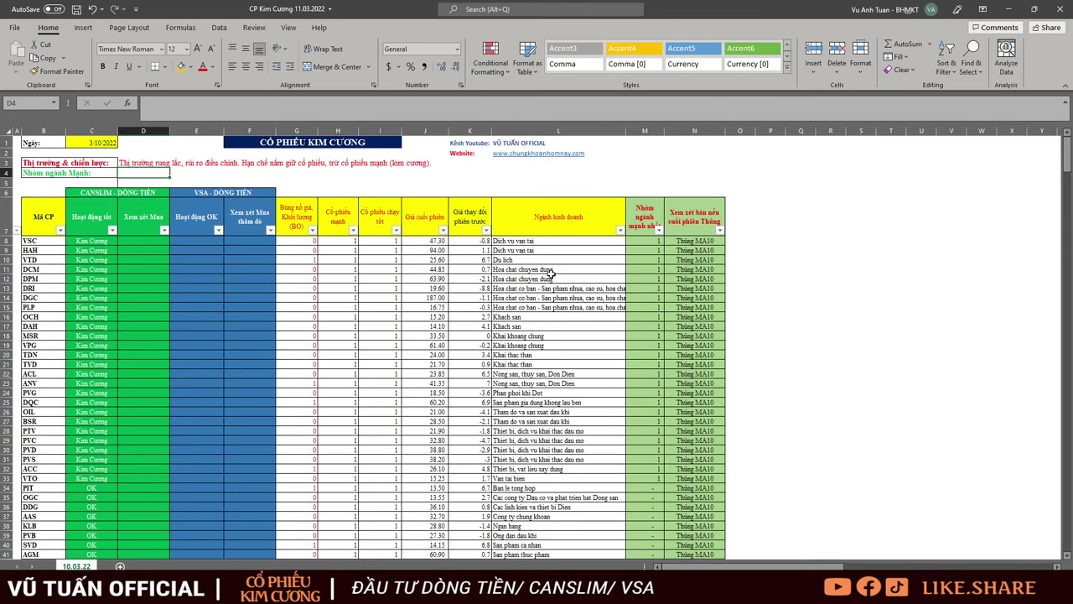
# Switch to AmiBroker and examine the VNINDEX daily bars of late January and early March 2022, finishing on 3/10/2022.
pyautogui.click(149, 532)
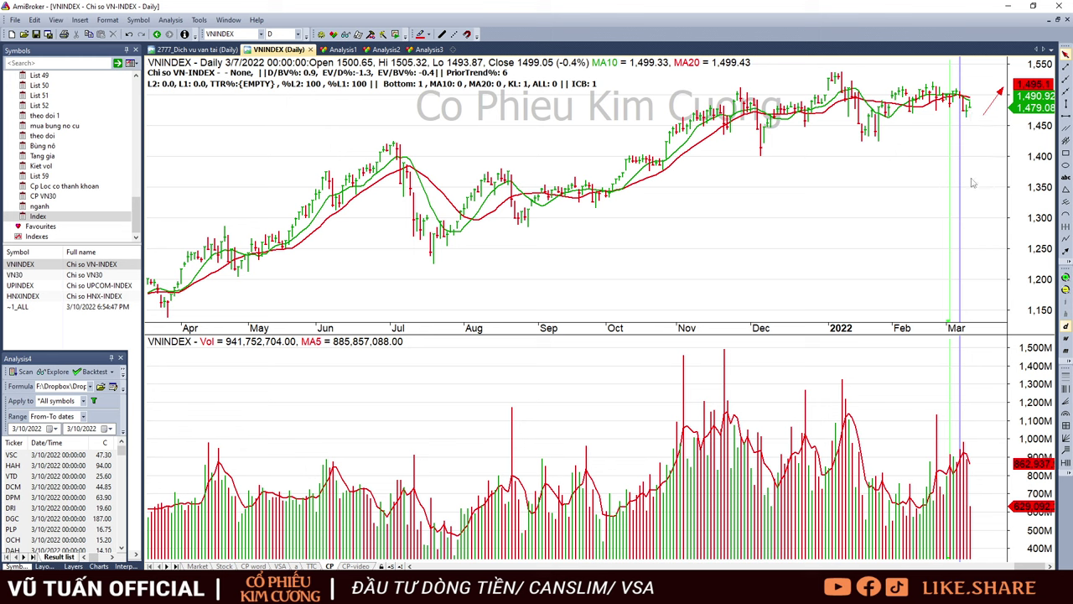
pyautogui.click(969, 123)
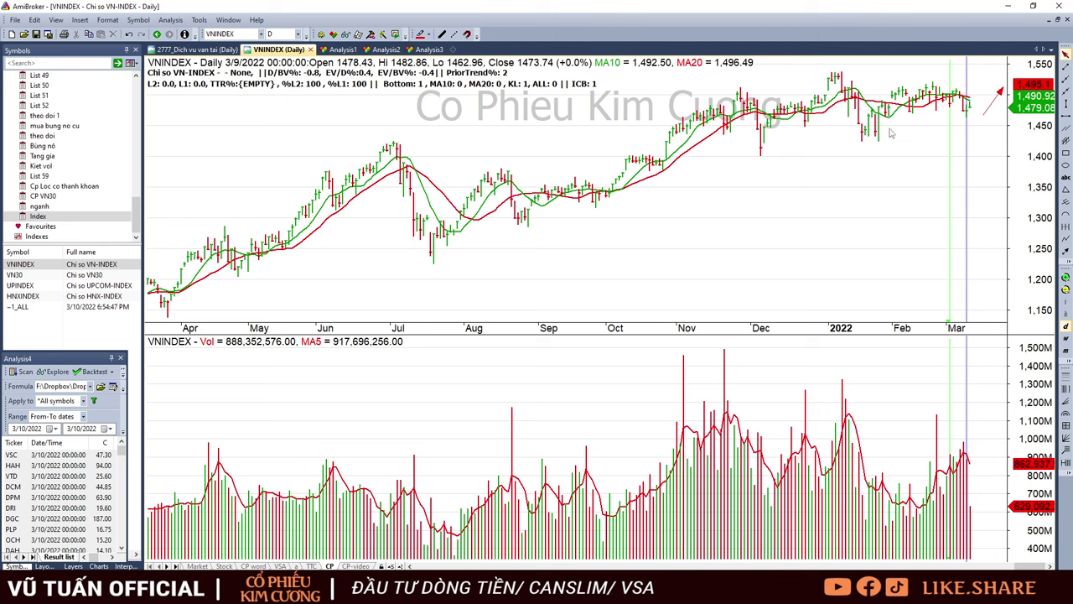
pyautogui.moveTo(872, 126); pyautogui.dragTo(880, 122)
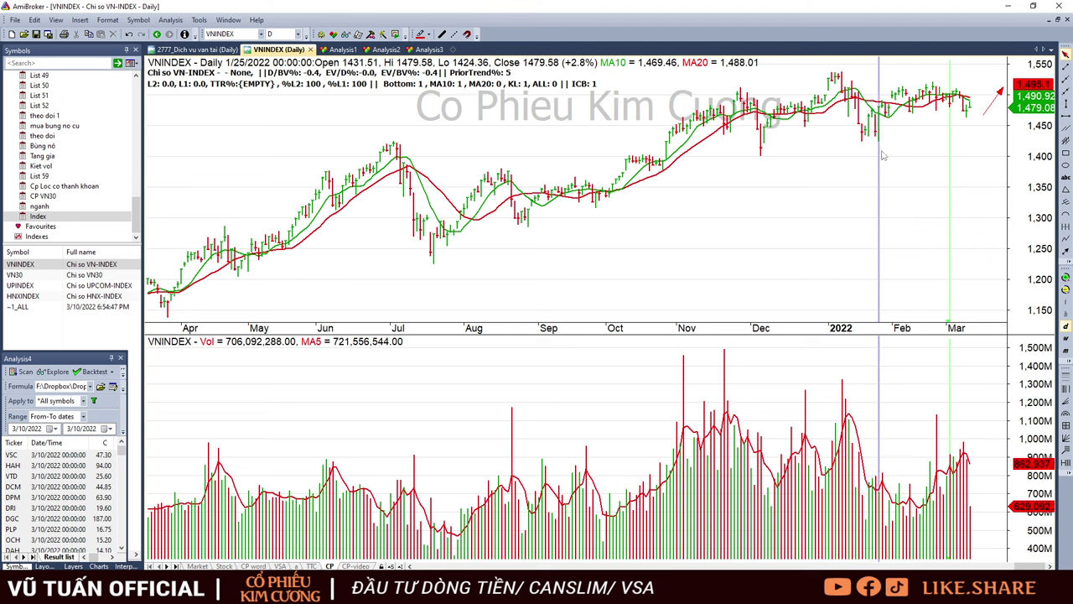
pyautogui.click(953, 111)
pyautogui.click(956, 107)
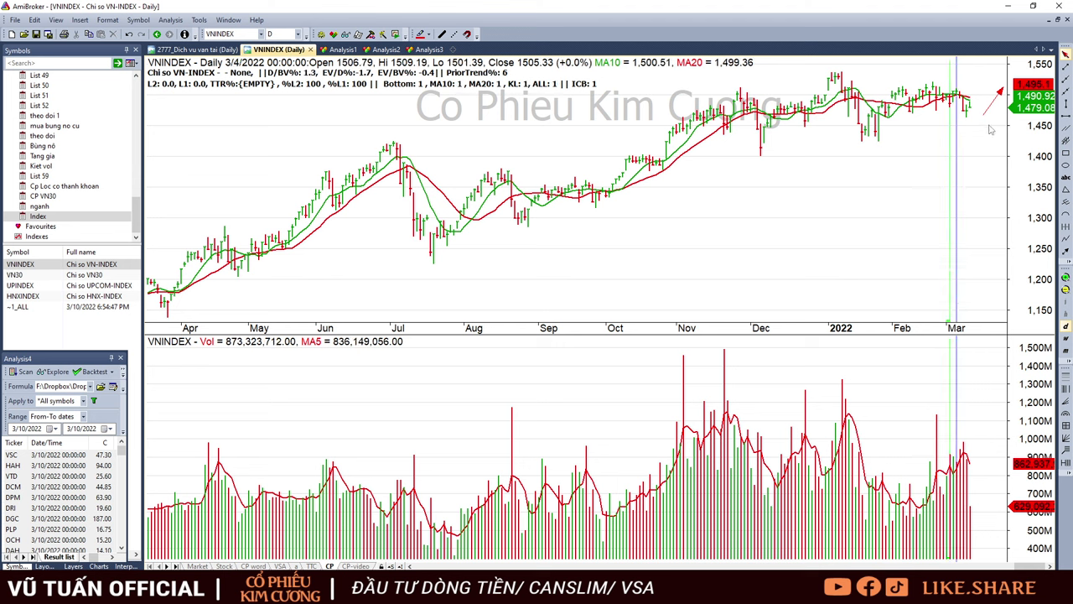
pyautogui.moveTo(990, 132)
pyautogui.click(967, 113)
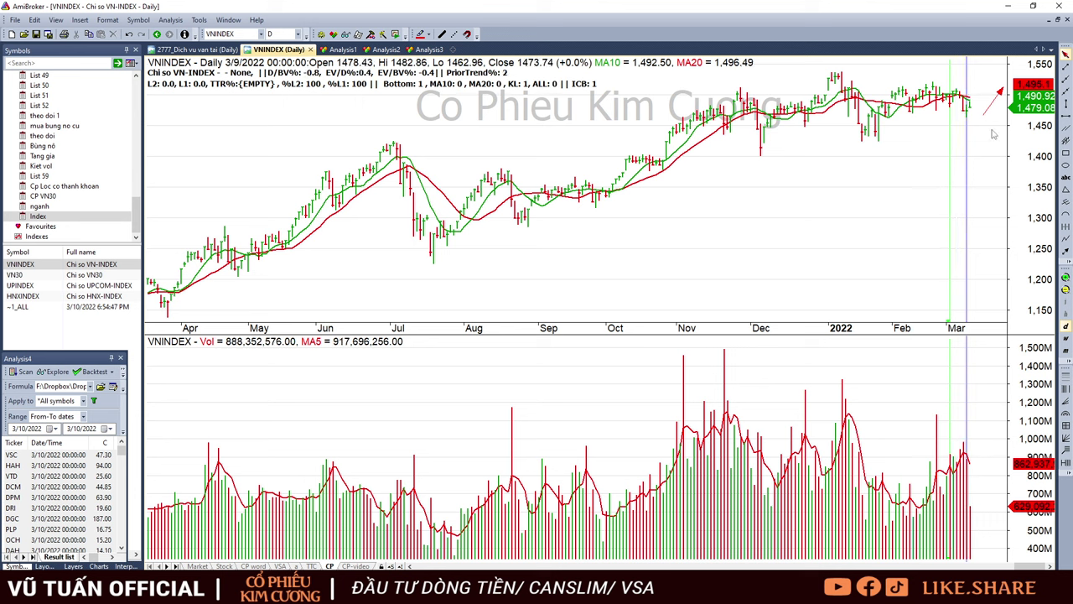
pyautogui.click(970, 516)
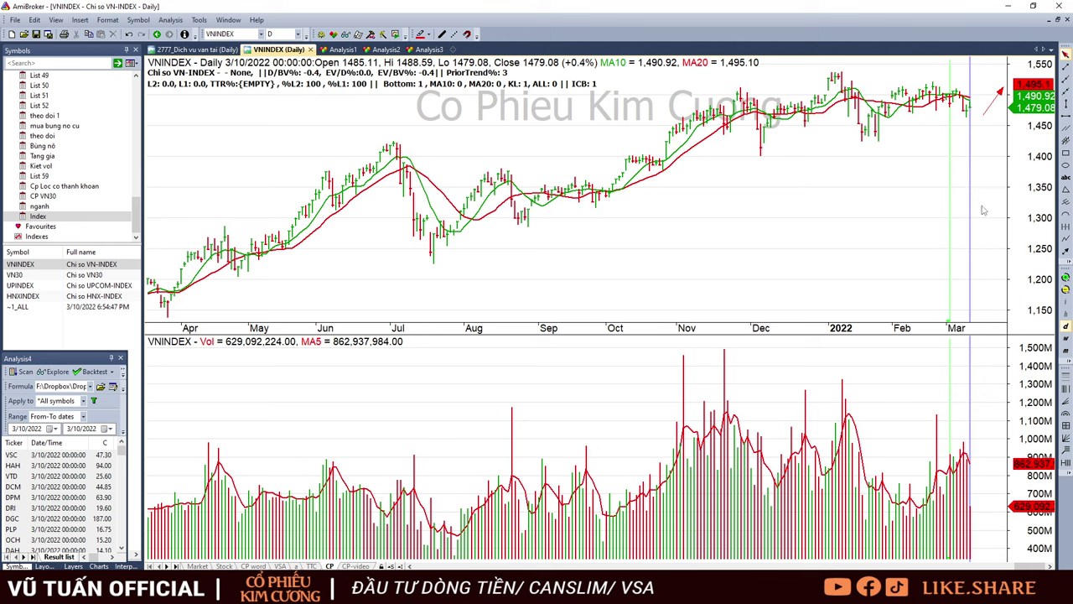
# Switch to the Excel workbook CP Kim Cương 11.03.2022 and highlight cells I4:O24 of the stock list.
pyautogui.hotkey('alt', 'Tab')
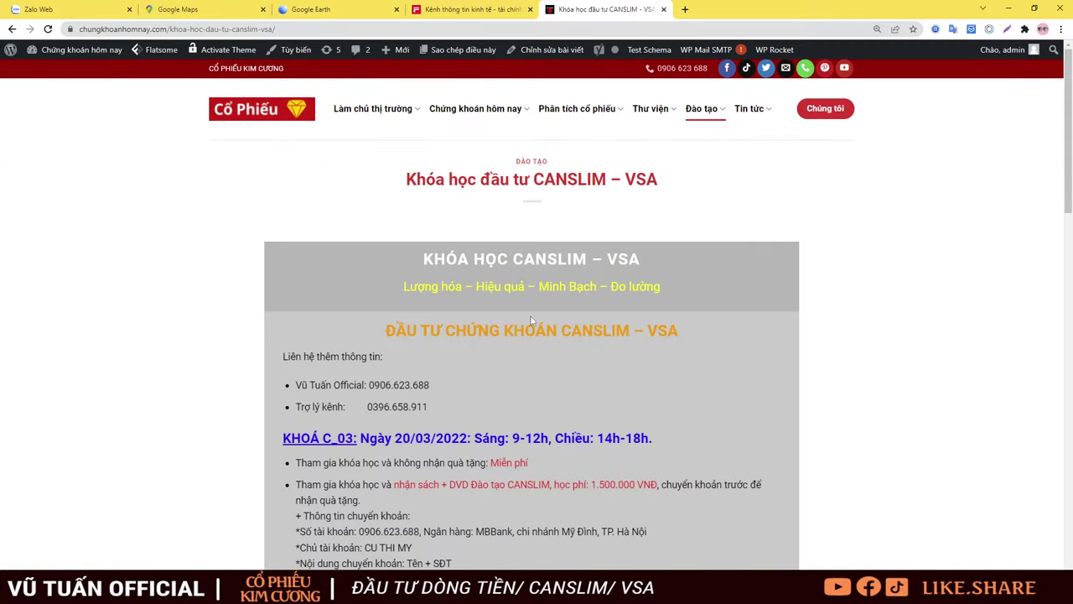
pyautogui.hotkey('alt', 'Tab')
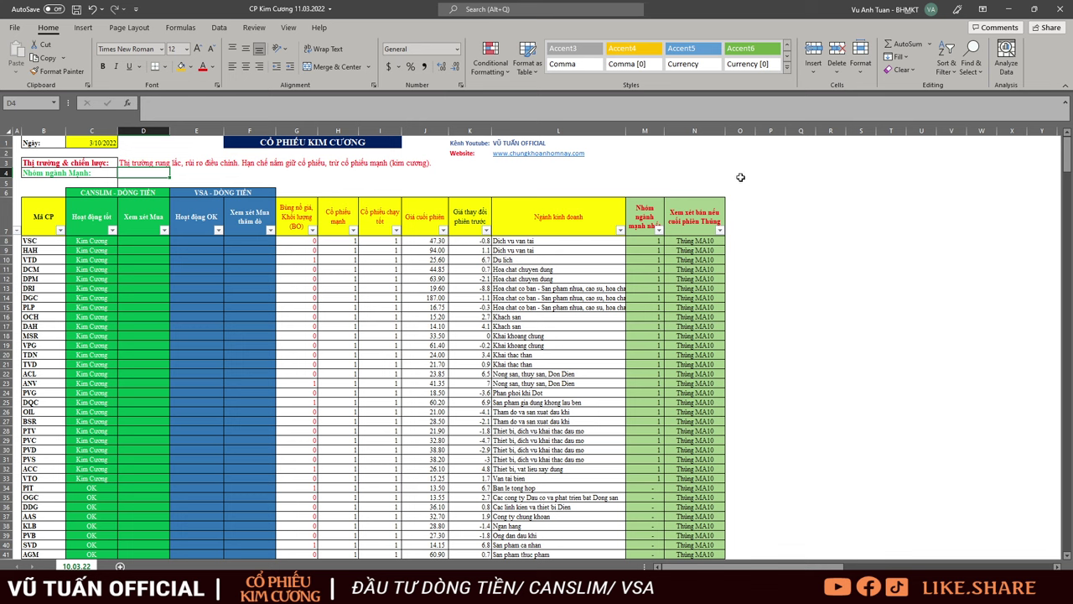
pyautogui.moveTo(740, 173); pyautogui.dragTo(369, 392)
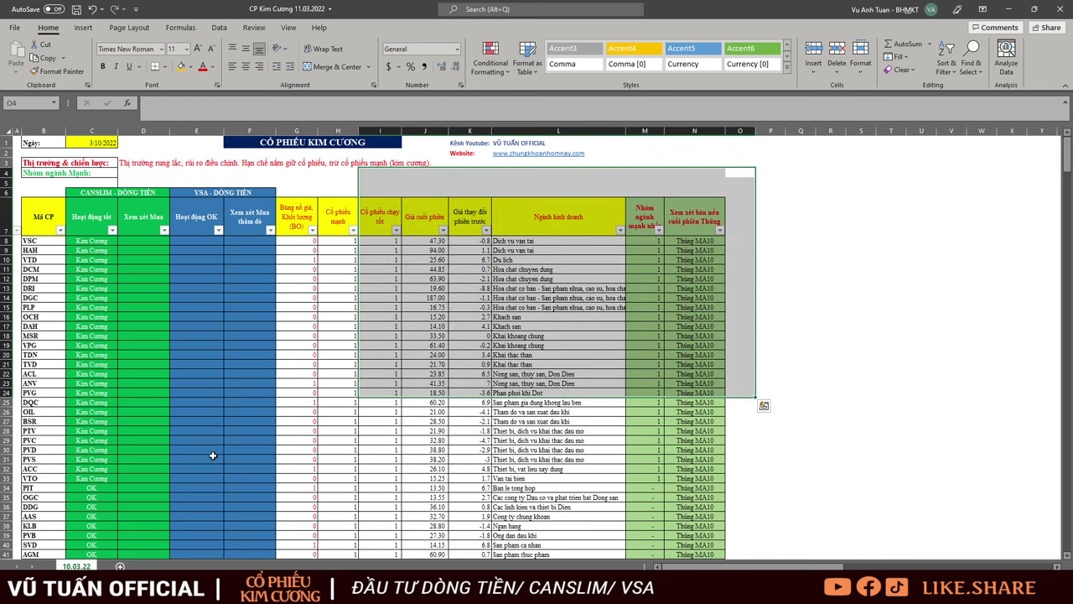
# Switch to the browser and review the CANSLIM – VSA course page's title, KHOÁ C_03 schedule and participation options.
pyautogui.hotkey('alt', 'Tab')
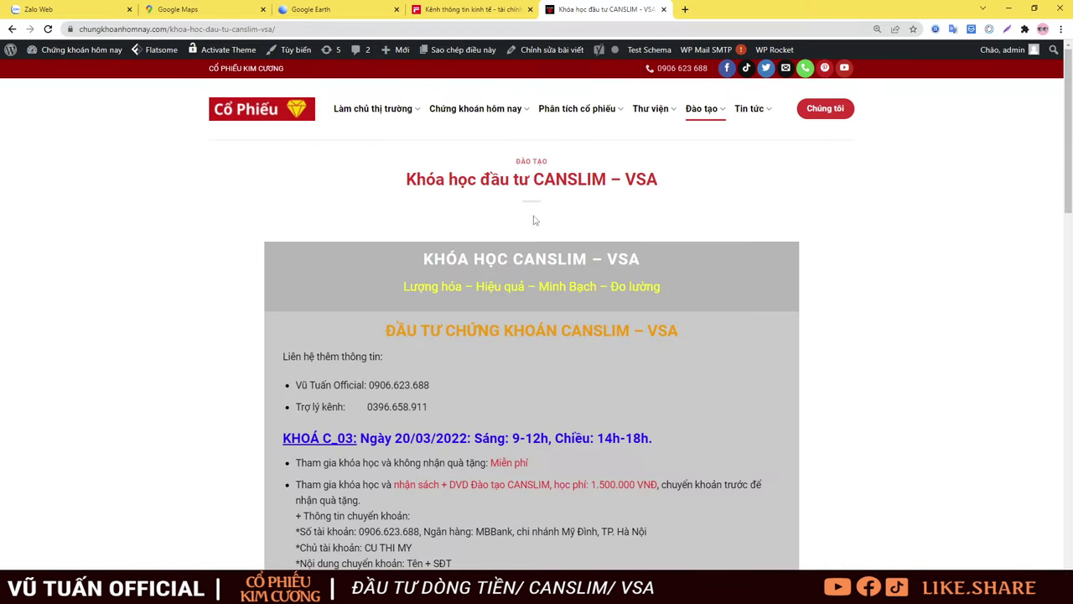
pyautogui.moveTo(406, 180); pyautogui.dragTo(742, 278)
pyautogui.scroll(-1, 743, 277)
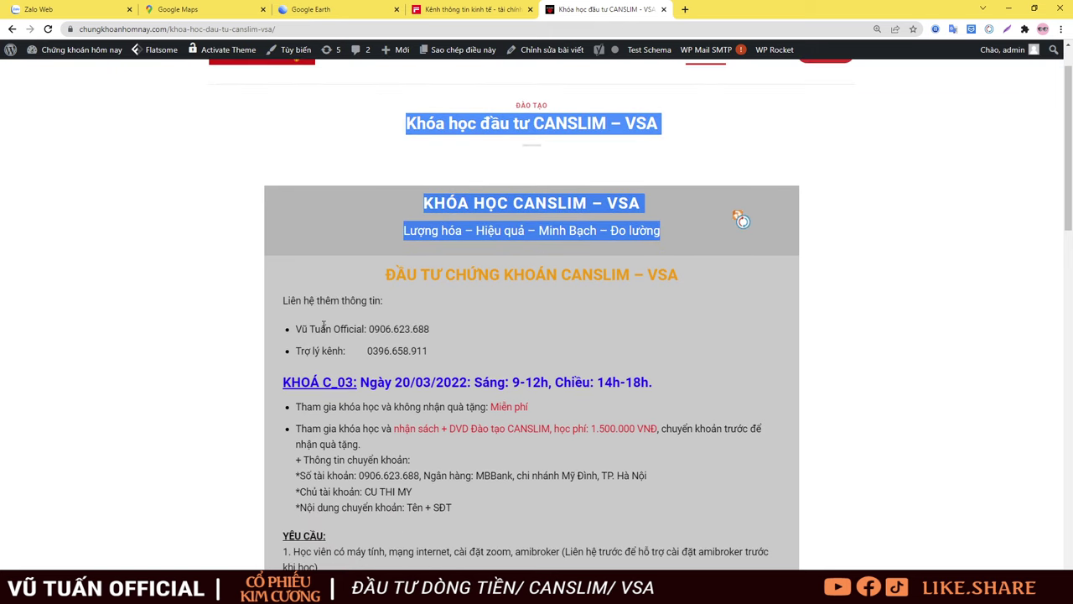
pyautogui.click(379, 430)
pyautogui.moveTo(408, 429); pyautogui.dragTo(554, 453)
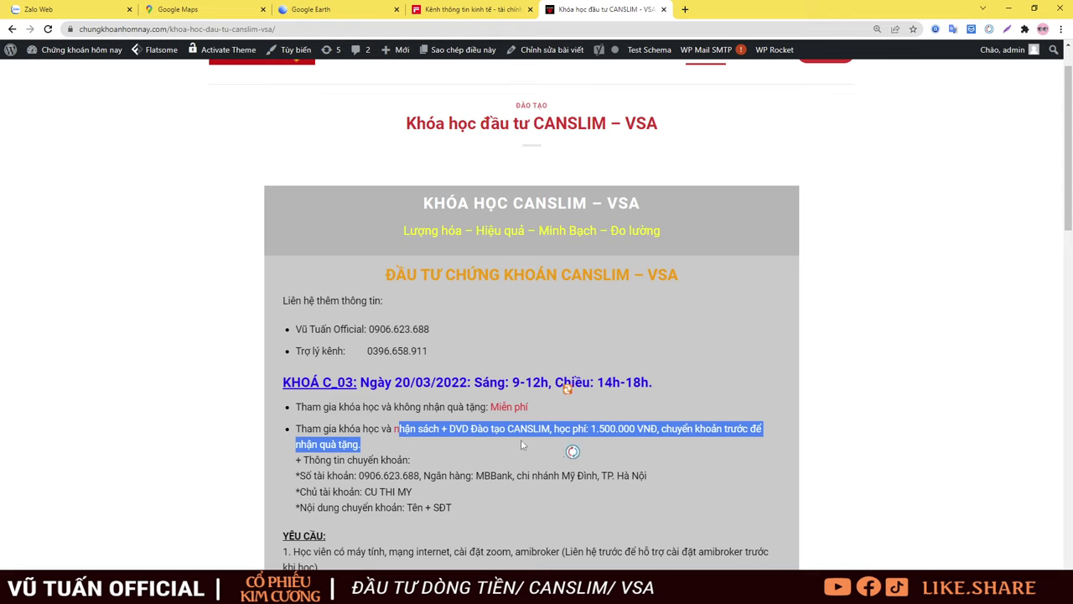
pyautogui.click(599, 428)
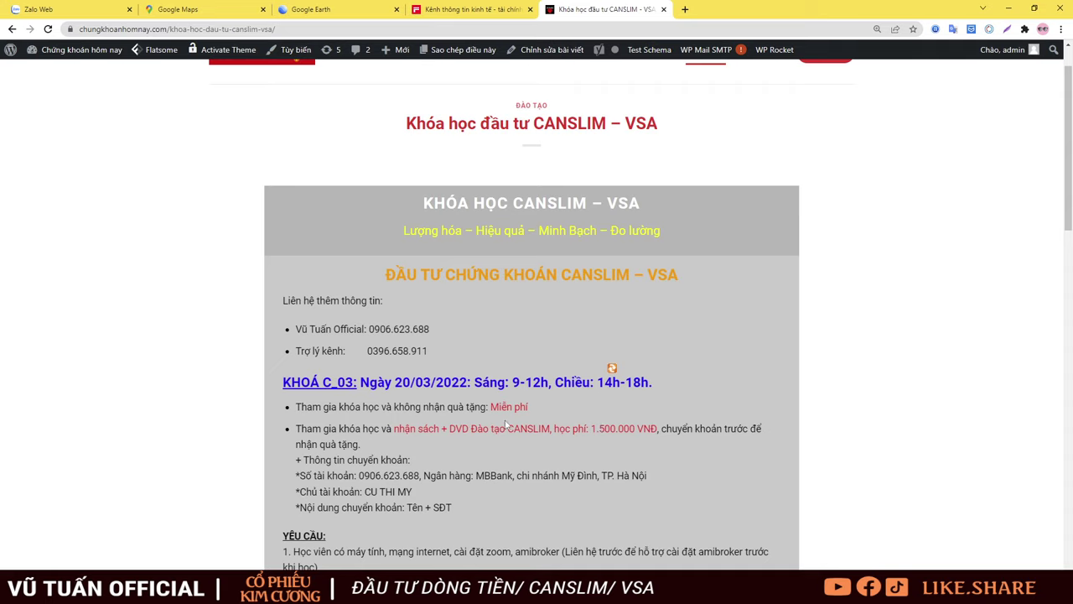
pyautogui.moveTo(551, 413); pyautogui.dragTo(391, 383)
pyautogui.click(393, 416)
# Read through the course requirements and the objectives listed under MỤC ĐÍCH VÀ KẾT QUẢ ĐẠT ĐƯỢC SAU KHOÁ HỌC.
pyautogui.scroll(-3, 688, 392)
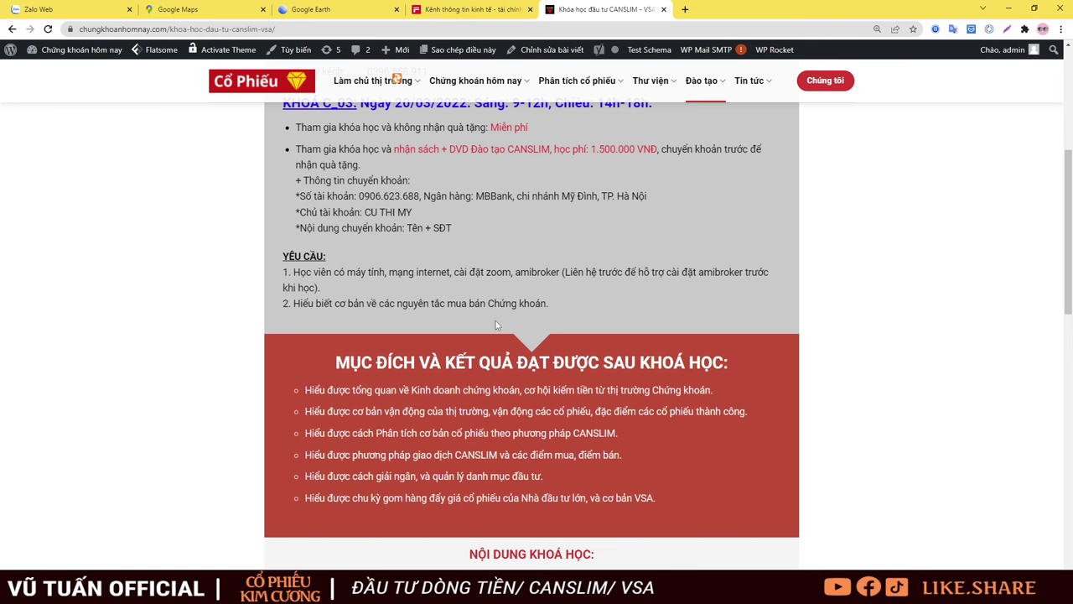
pyautogui.scroll(-1, 347, 270)
pyautogui.moveTo(325, 256); pyautogui.dragTo(579, 293)
pyautogui.click(778, 318)
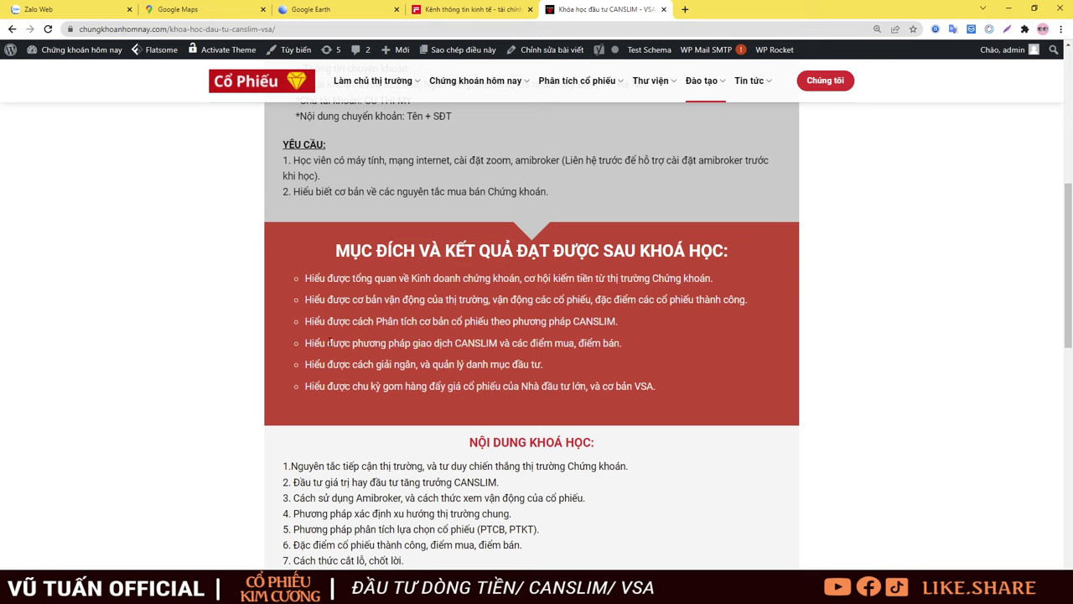
pyautogui.moveTo(328, 342); pyautogui.dragTo(698, 386)
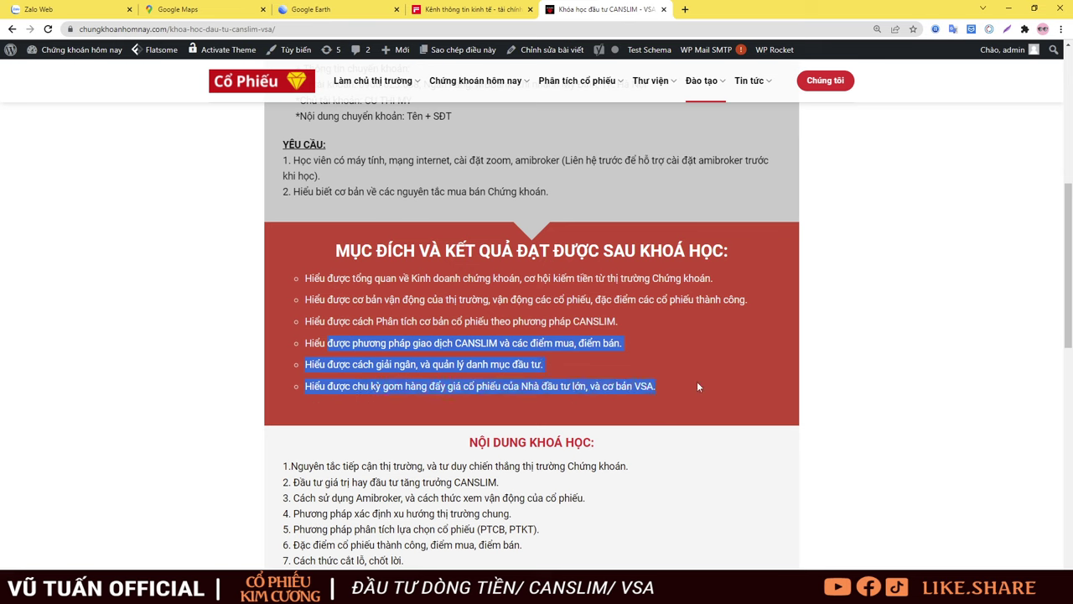
pyautogui.click(513, 391)
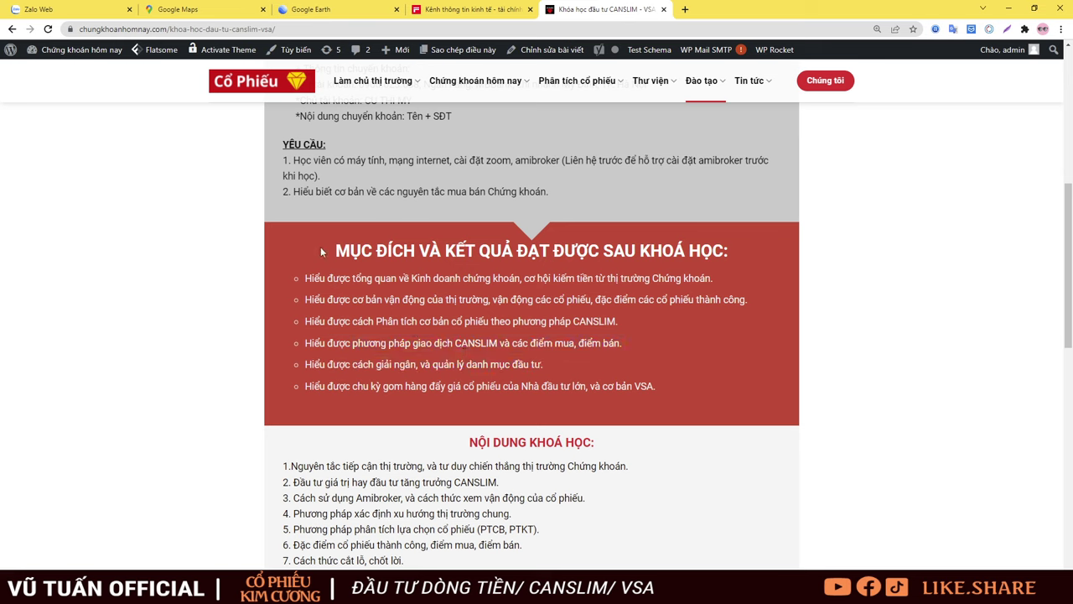
pyautogui.moveTo(321, 252); pyautogui.dragTo(696, 394)
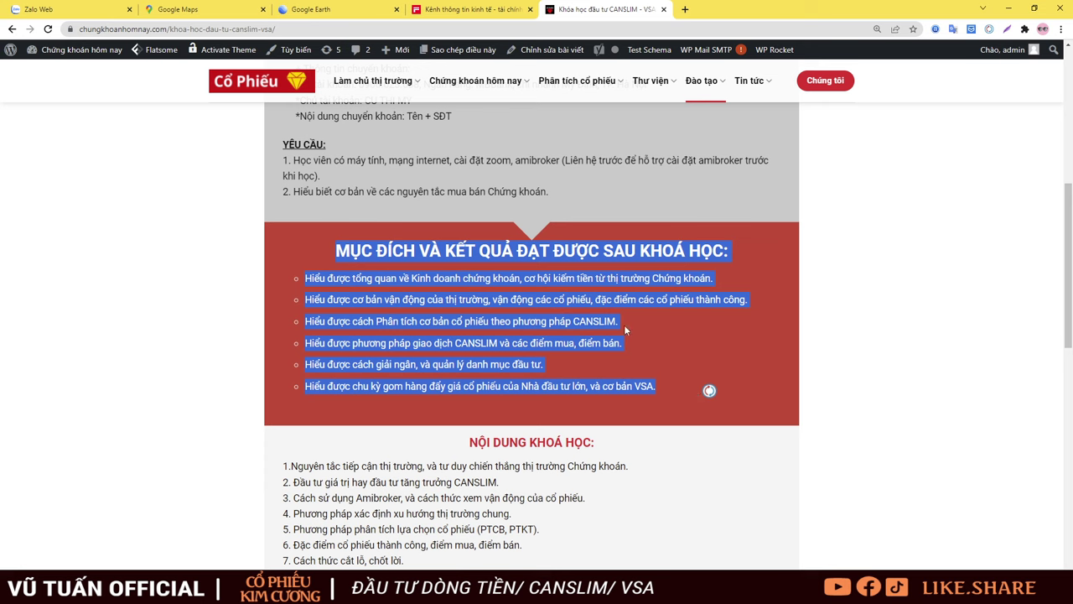
pyautogui.click(496, 320)
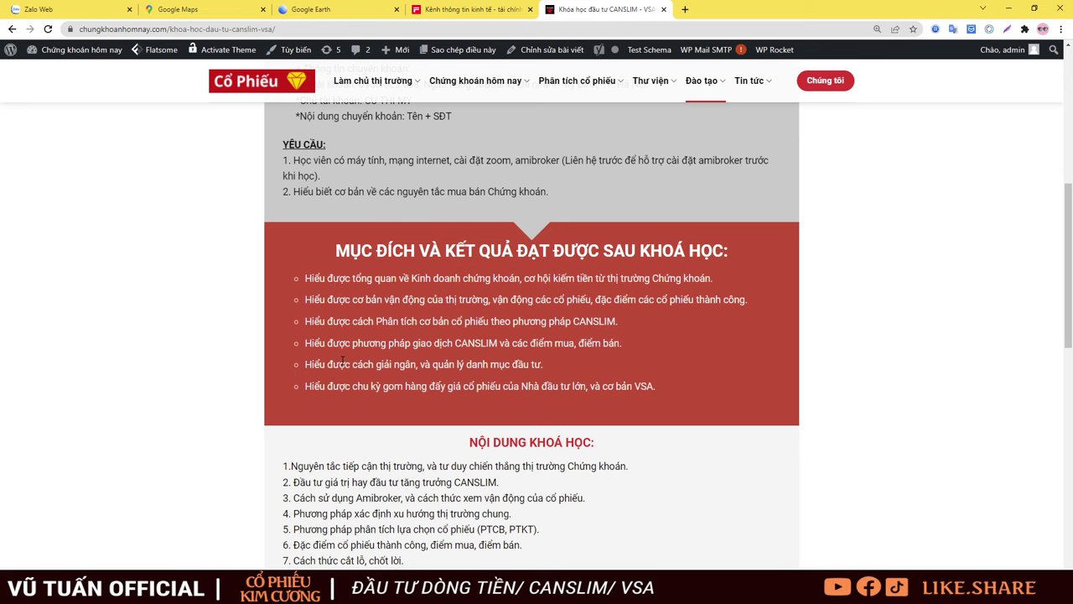
# Review the topics listed under NỘI DUNG KHOÁ HỌC, including item 2 on value versus CANSLIM growth investing.
pyautogui.scroll(-3, 344, 364)
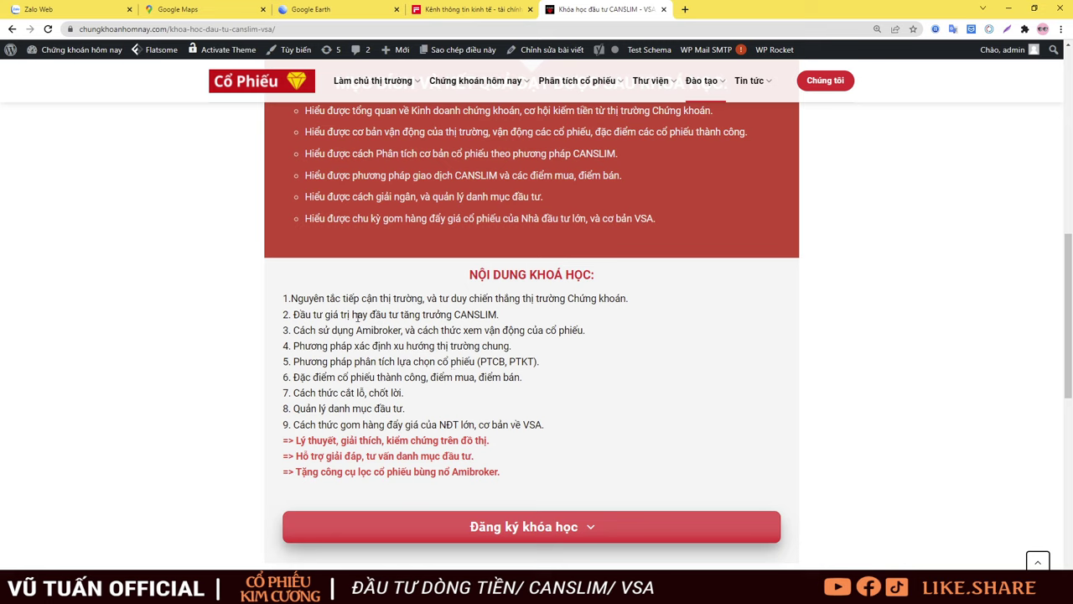
pyautogui.moveTo(330, 315); pyautogui.dragTo(552, 317)
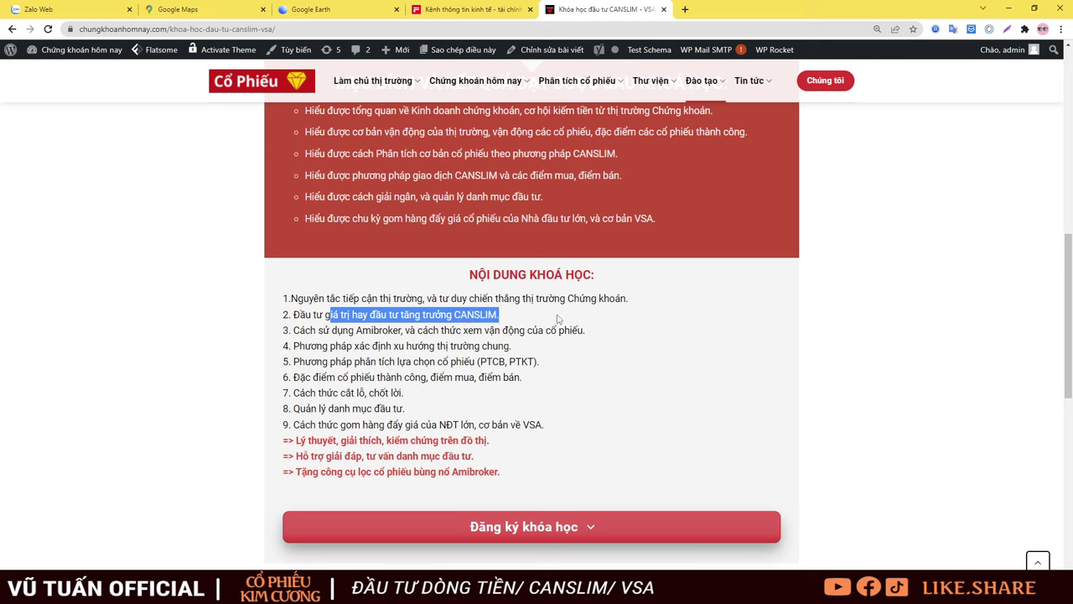
pyautogui.moveTo(294, 314); pyautogui.dragTo(539, 319)
pyautogui.click(539, 319)
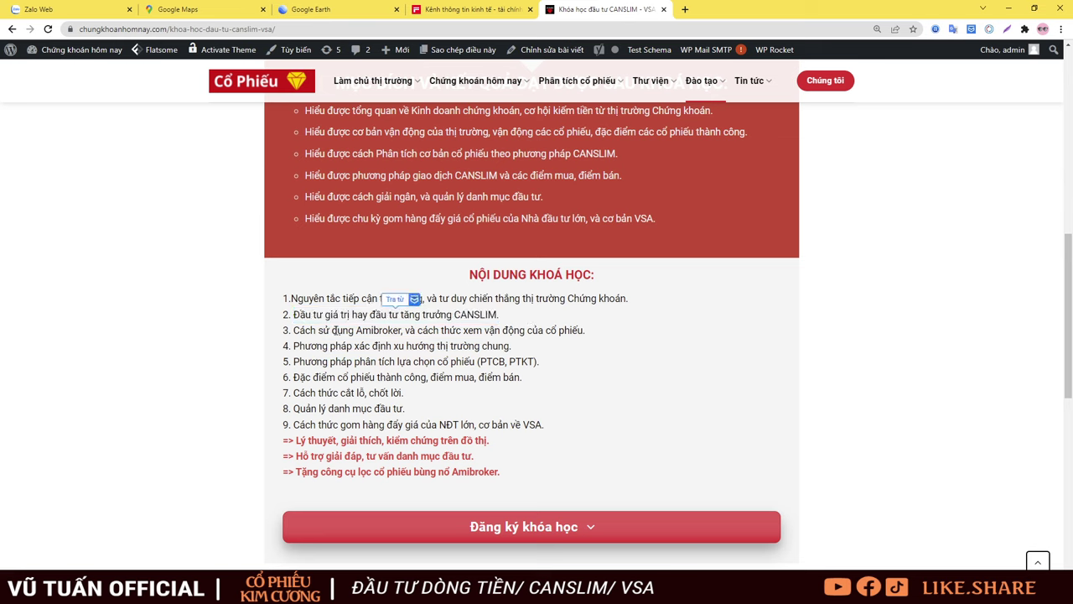
pyautogui.moveTo(371, 293); pyautogui.dragTo(637, 380)
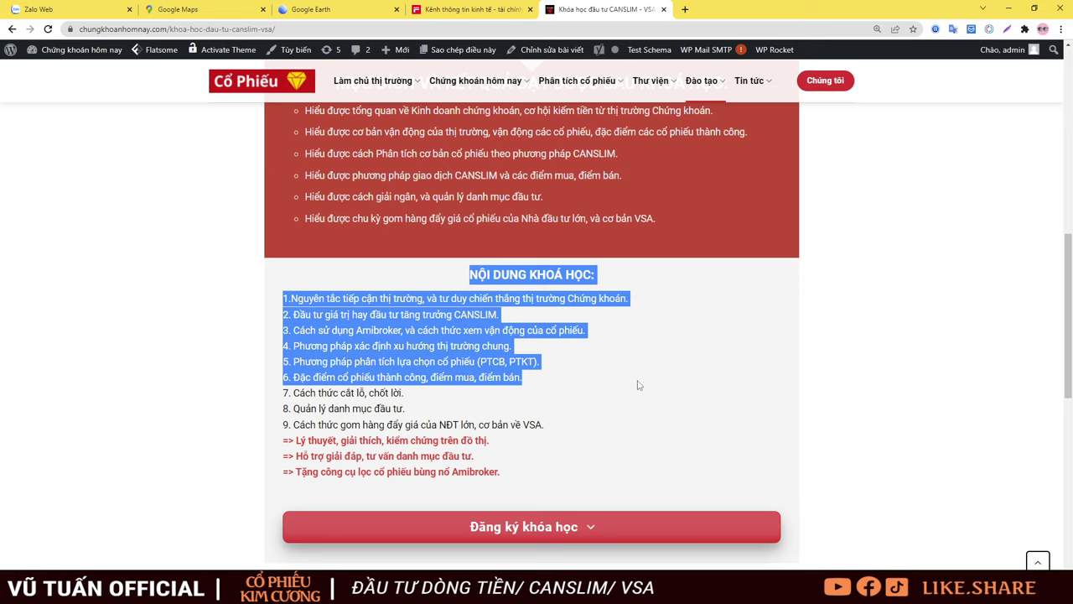
pyautogui.click(368, 311)
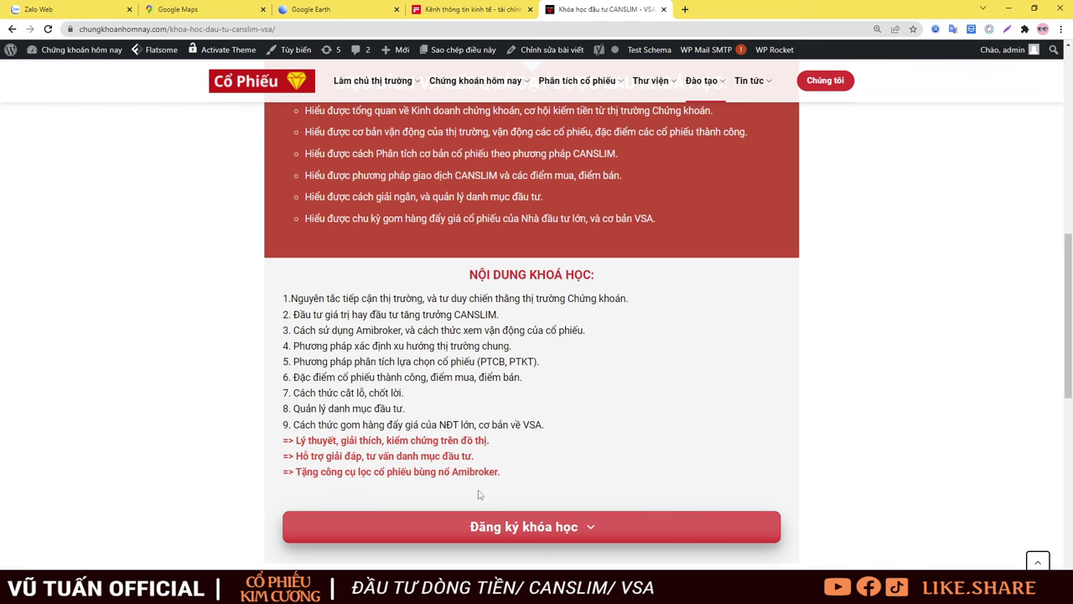
pyautogui.scroll(7, 521, 361)
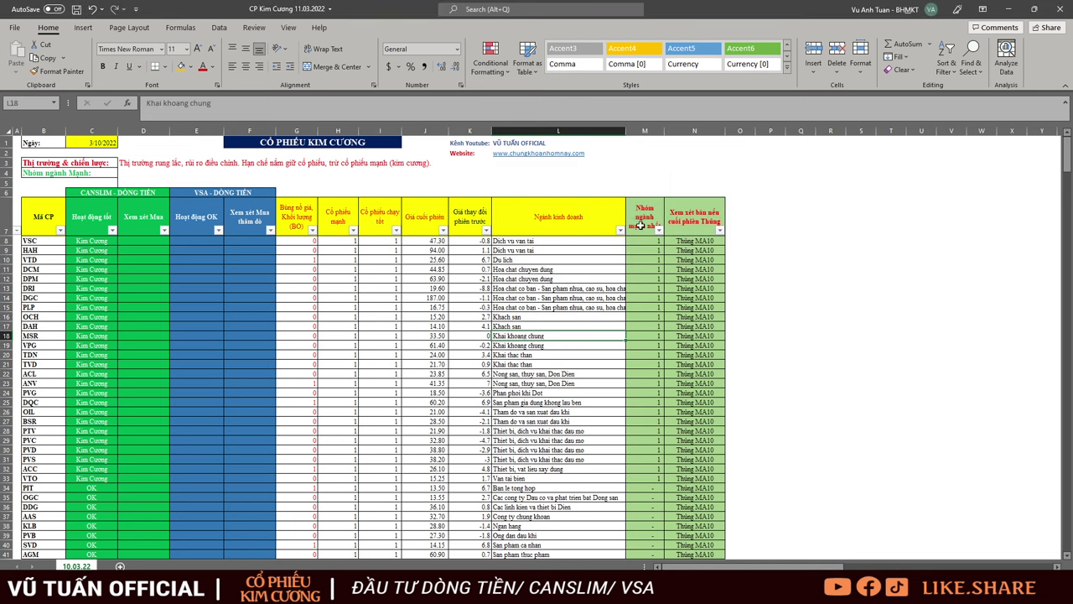
# Filter the Nhóm ngành mạnh nhất column to show only the value 1, and highlight cells A1:Q30.
pyautogui.click(660, 232)
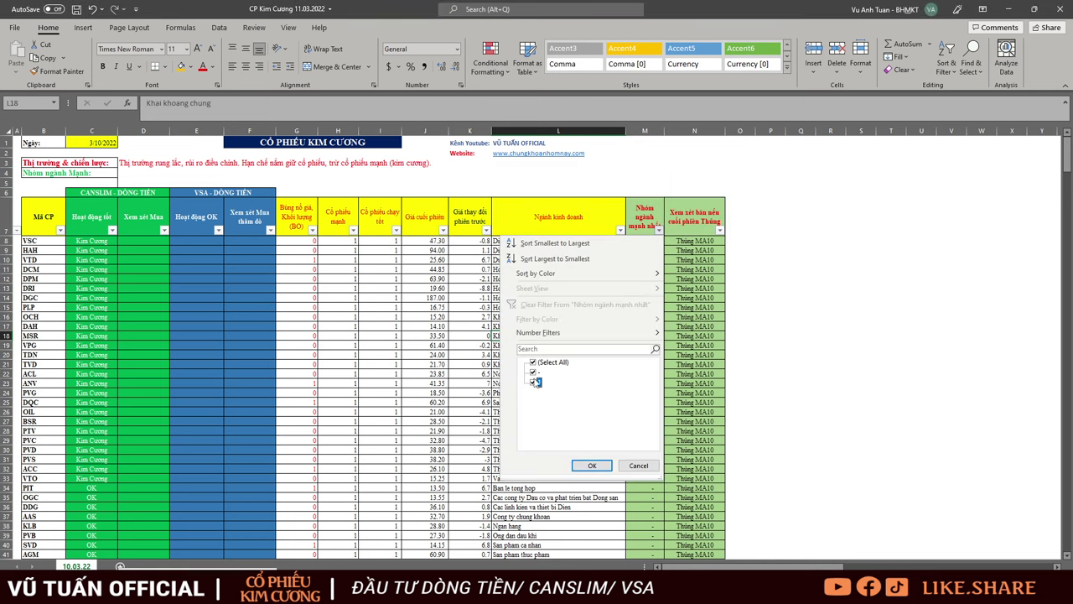
pyautogui.click(533, 371)
pyautogui.click(592, 465)
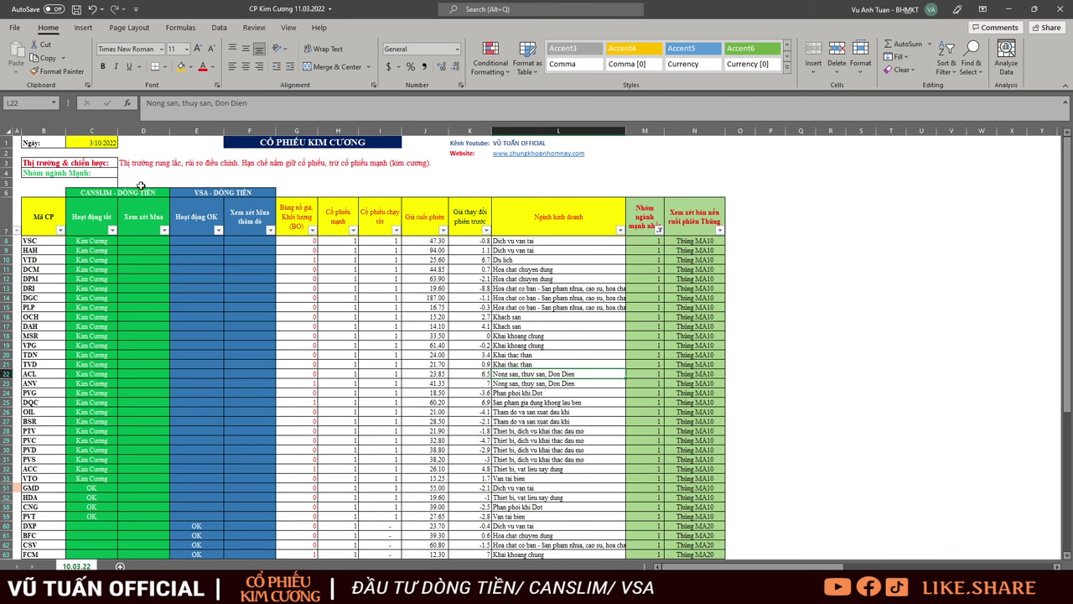
pyautogui.moveTo(18, 139)
pyautogui.mouseDown()
pyautogui.moveTo(296, 287)
pyautogui.moveTo(701, 431)
pyautogui.moveTo(801, 450)
pyautogui.mouseUp()
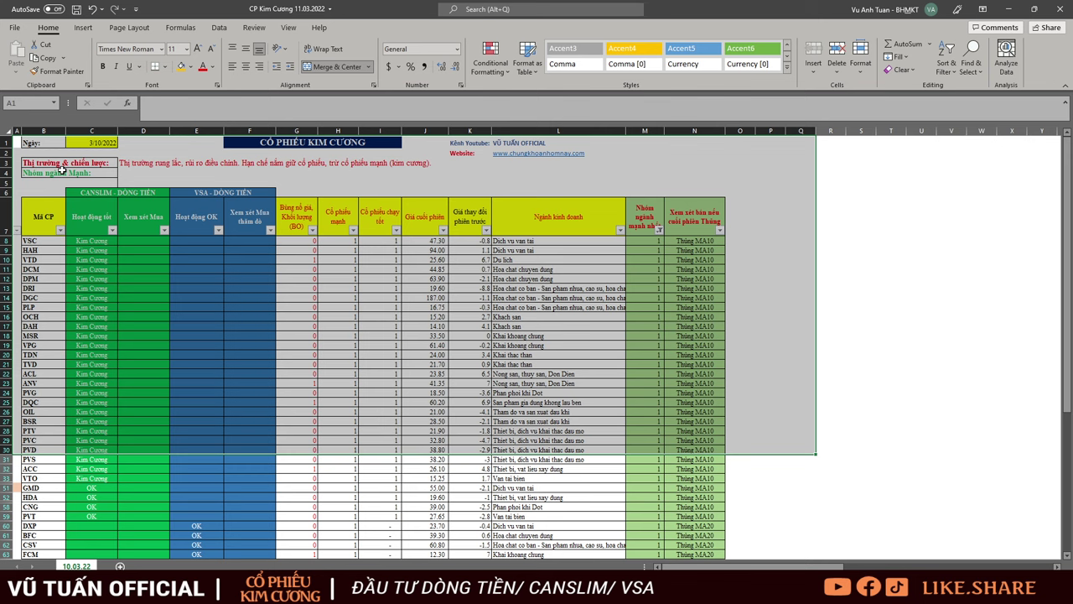
# Extend the highlight to row 51, then enlarge the Ngành kinh doanh filter list and review its sectors, keeping all of them selected.
pyautogui.moveTo(17, 140); pyautogui.dragTo(792, 489)
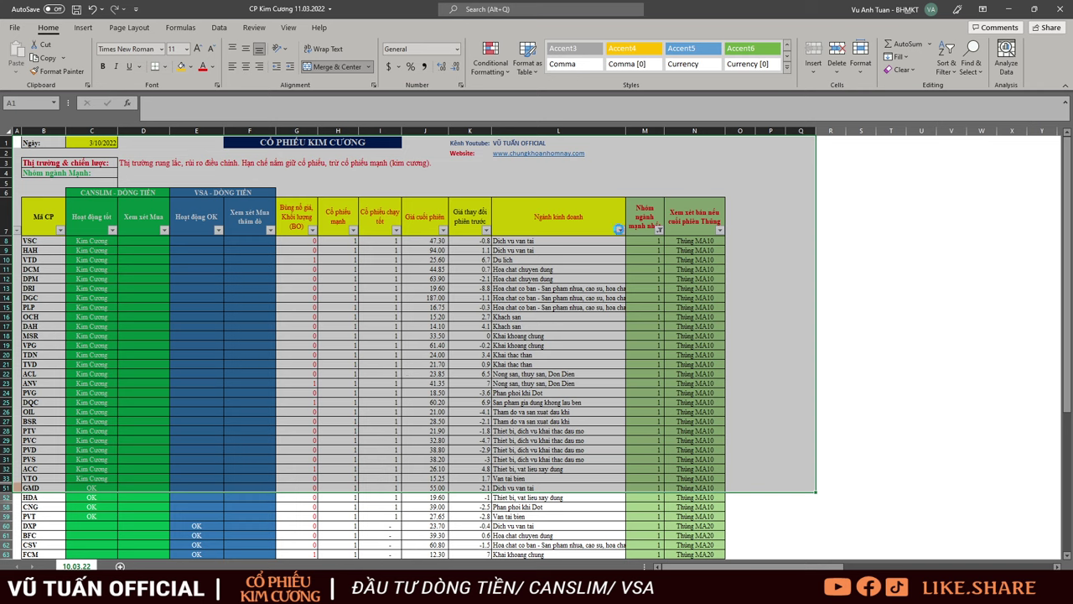
pyautogui.click(620, 230)
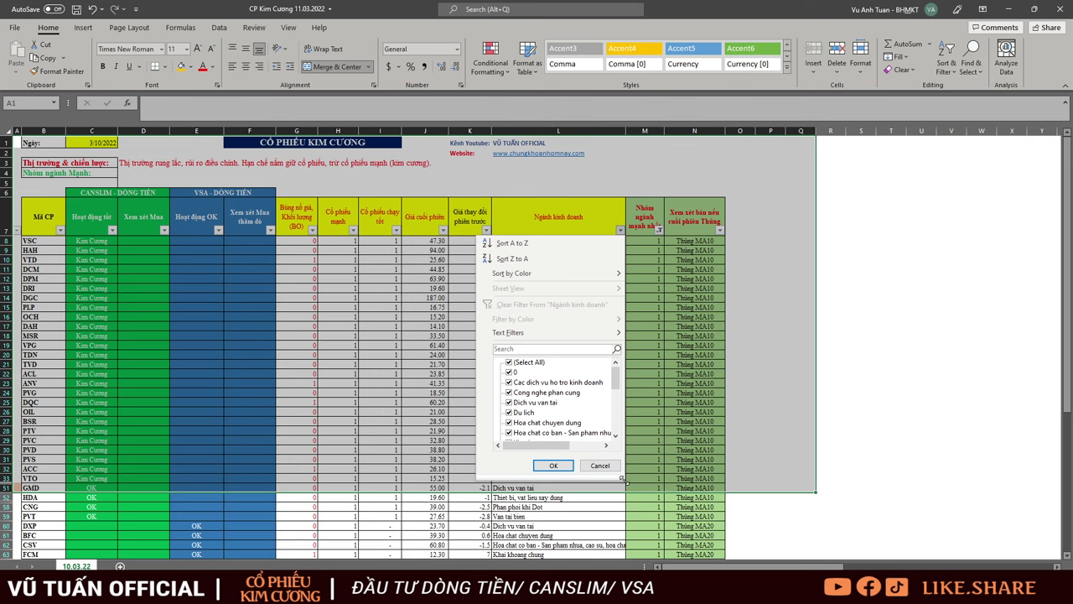
pyautogui.moveTo(625, 481); pyautogui.dragTo(769, 566)
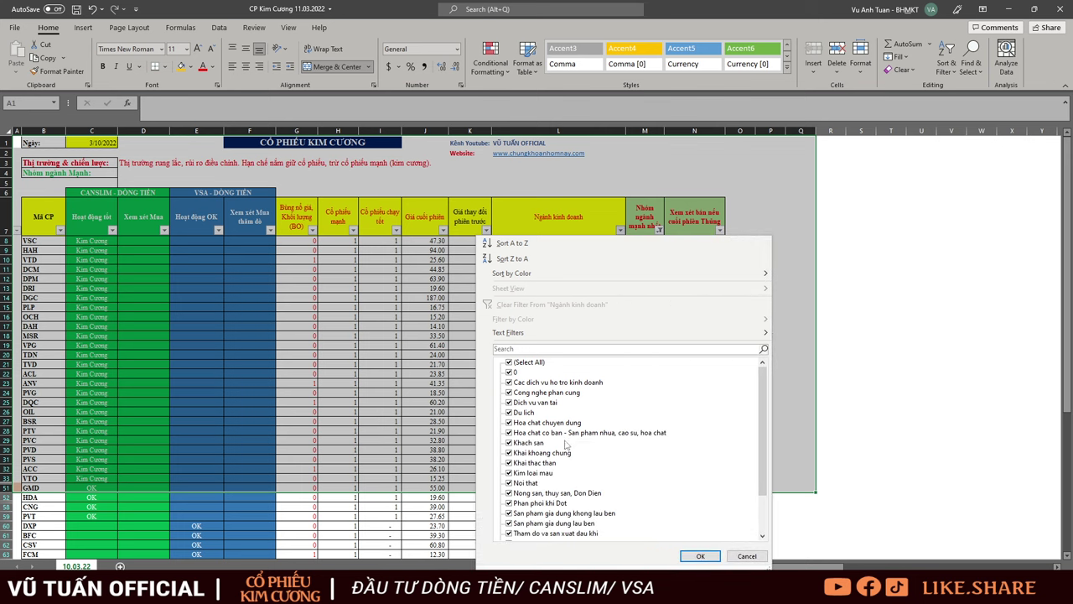
pyautogui.scroll(-2, 560, 451)
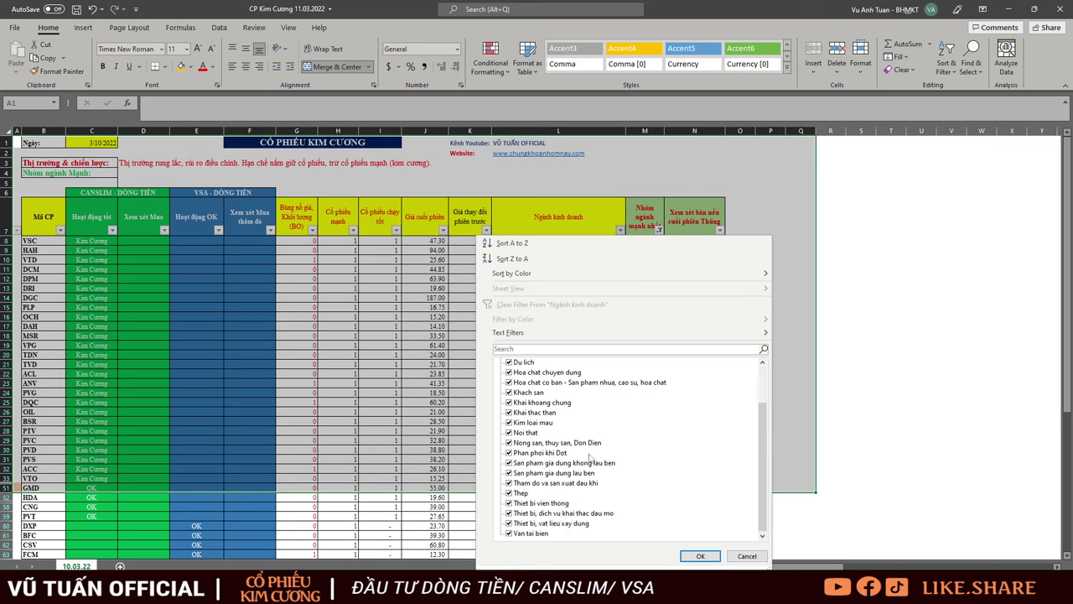
pyautogui.scroll(2, 589, 457)
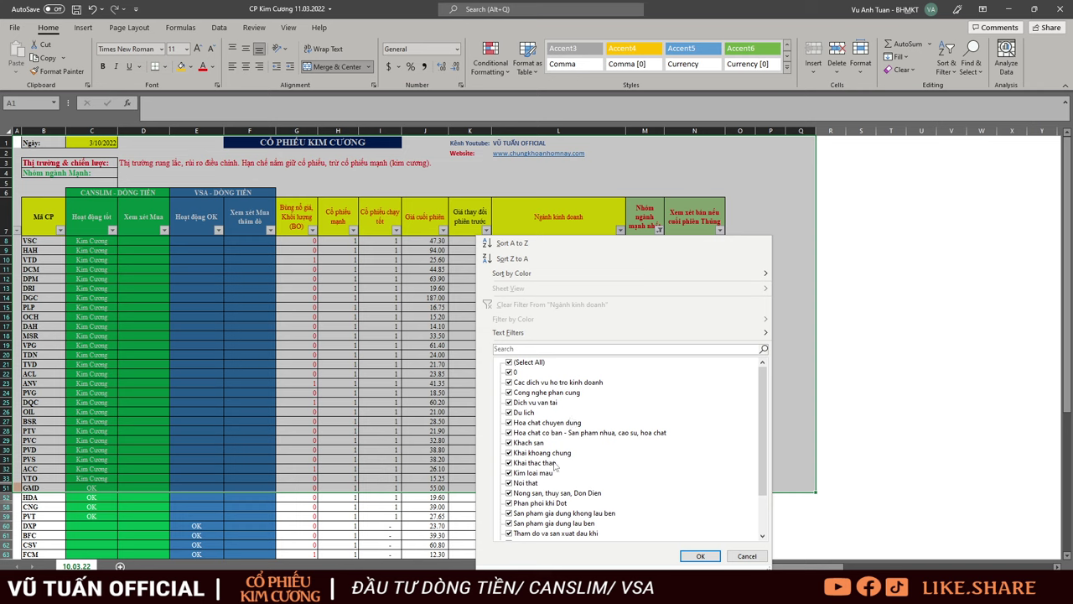
pyautogui.scroll(-1, 554, 479)
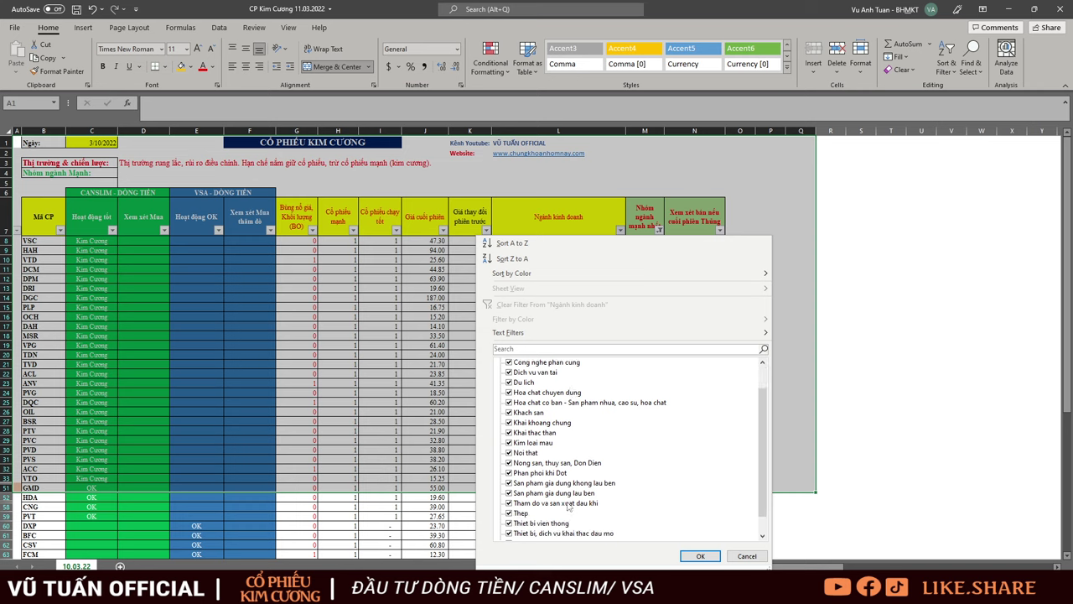
pyautogui.scroll(-1, 563, 526)
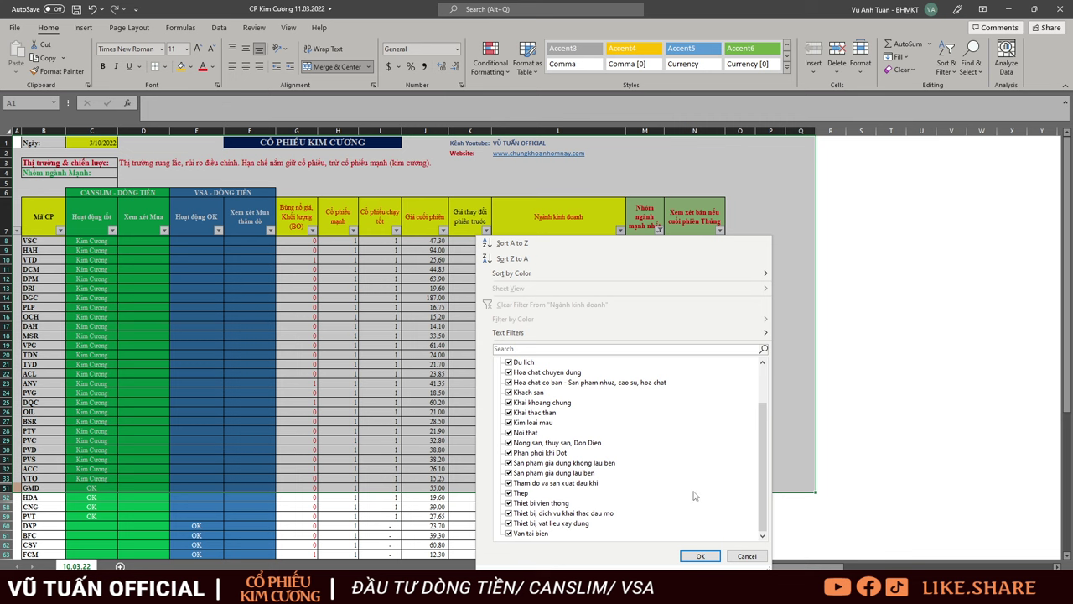
pyautogui.click(701, 556)
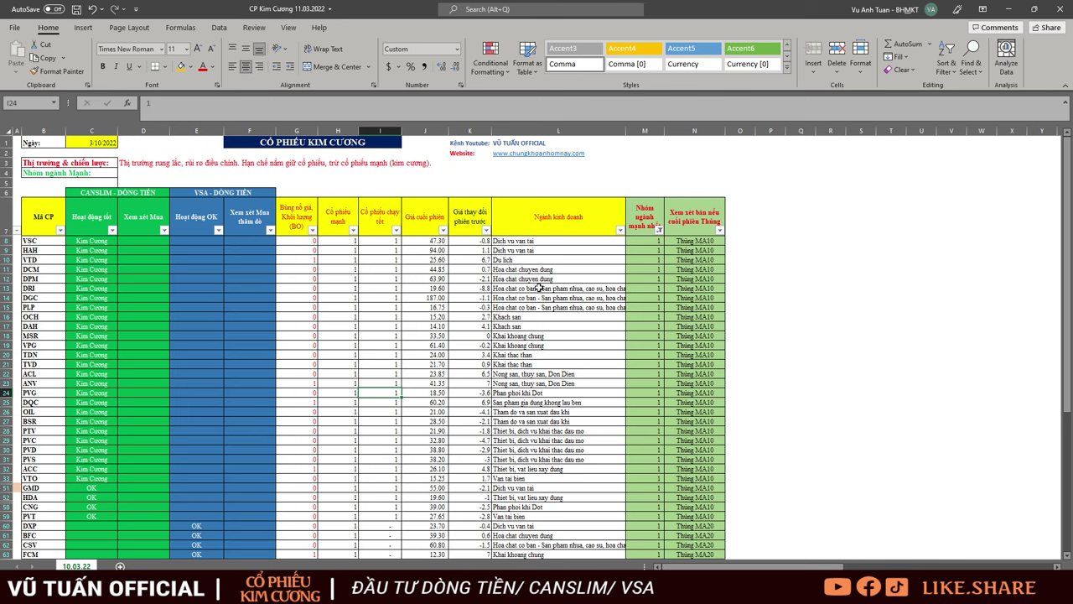
# Clear the sheet's active filter and highlight the Kim Cương stocks in B8:D33.
pyautogui.hotkey('alt', 'a')
pyautogui.press('c')
pyautogui.click(205, 283)
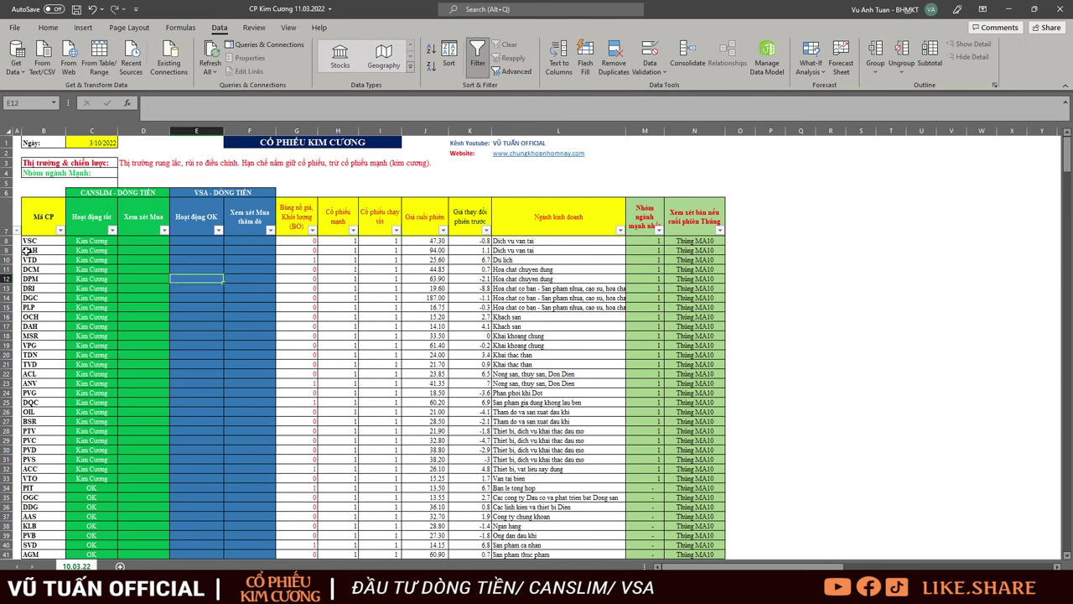
pyautogui.moveTo(26, 242); pyautogui.dragTo(156, 472)
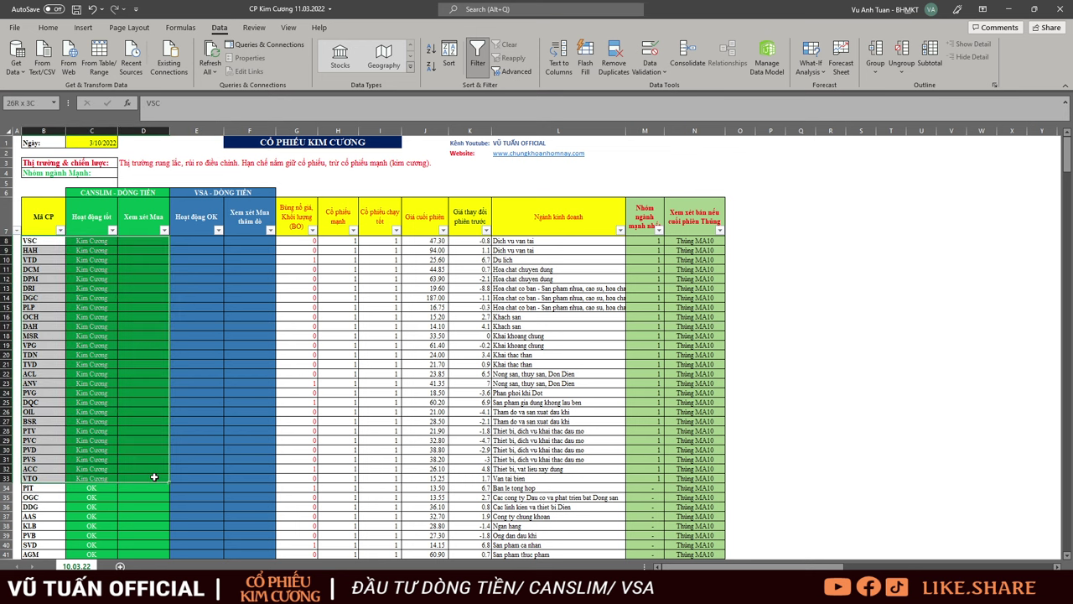
pyautogui.click(236, 421)
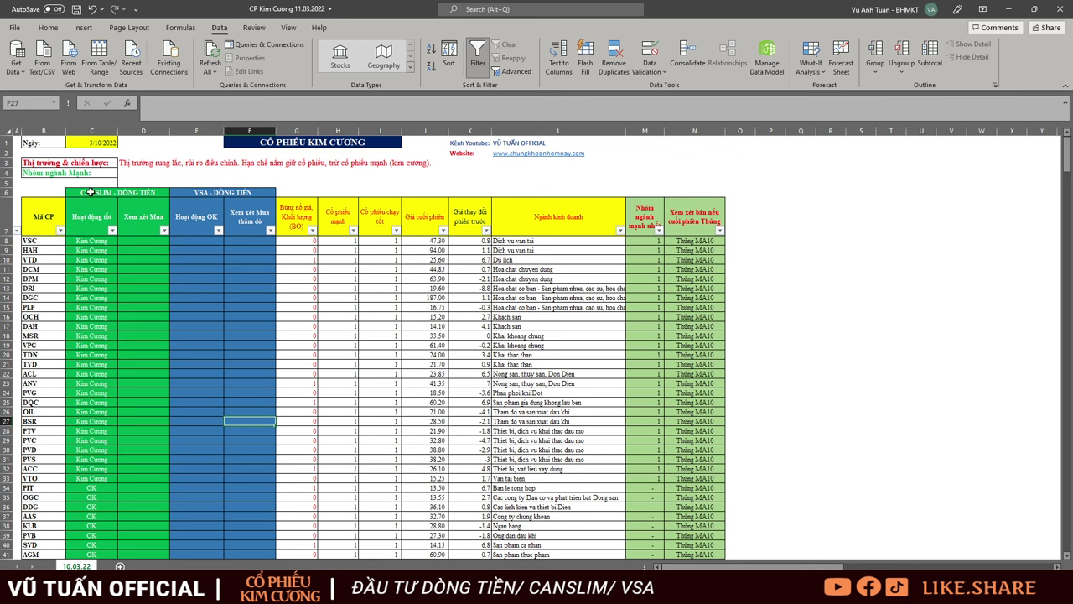
# Highlight the CANSLIM - DÒNG TIỀN and VSA - DÒNG TIỀN column groups in turn to compare them.
pyautogui.moveTo(89, 193); pyautogui.dragTo(121, 392)
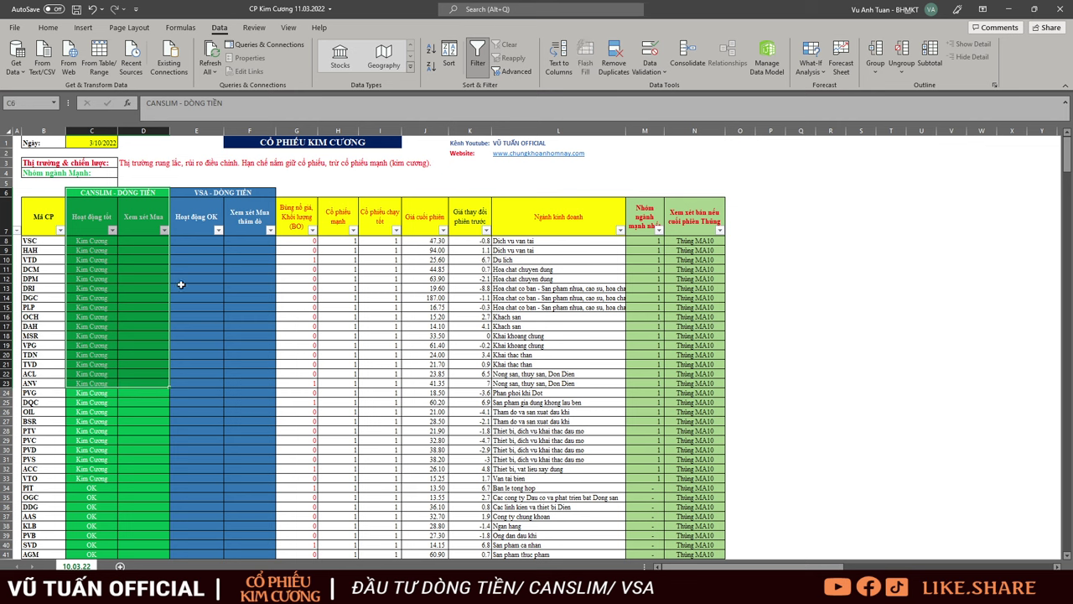
pyautogui.click(230, 195)
pyautogui.moveTo(230, 194); pyautogui.dragTo(249, 415)
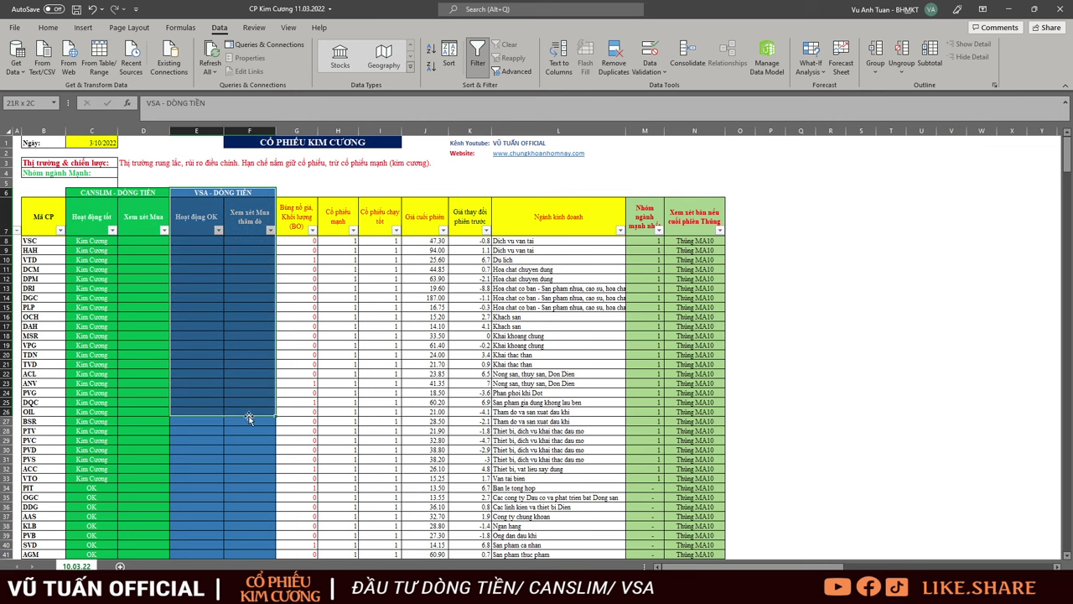
pyautogui.moveTo(109, 194); pyautogui.dragTo(127, 473)
pyautogui.click(96, 267)
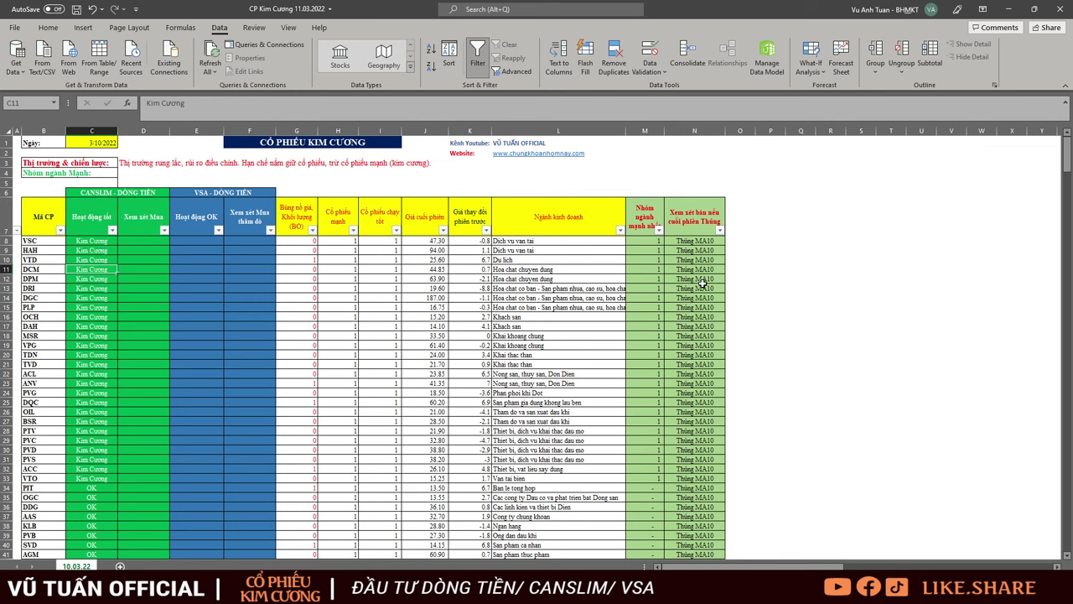
# Compare the Nhóm ngành mạnh nhất values of the Kim Cương rows with those of the OK rows.
pyautogui.moveTo(642, 243); pyautogui.dragTo(655, 418)
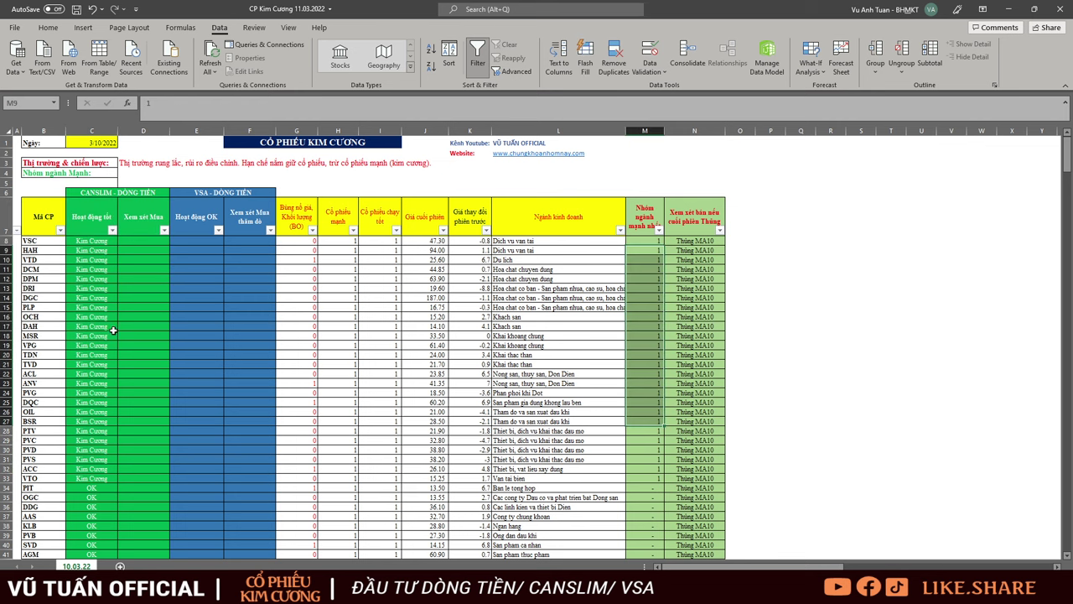
pyautogui.moveTo(92, 241); pyautogui.dragTo(107, 102)
pyautogui.scroll(-6, 100, 503)
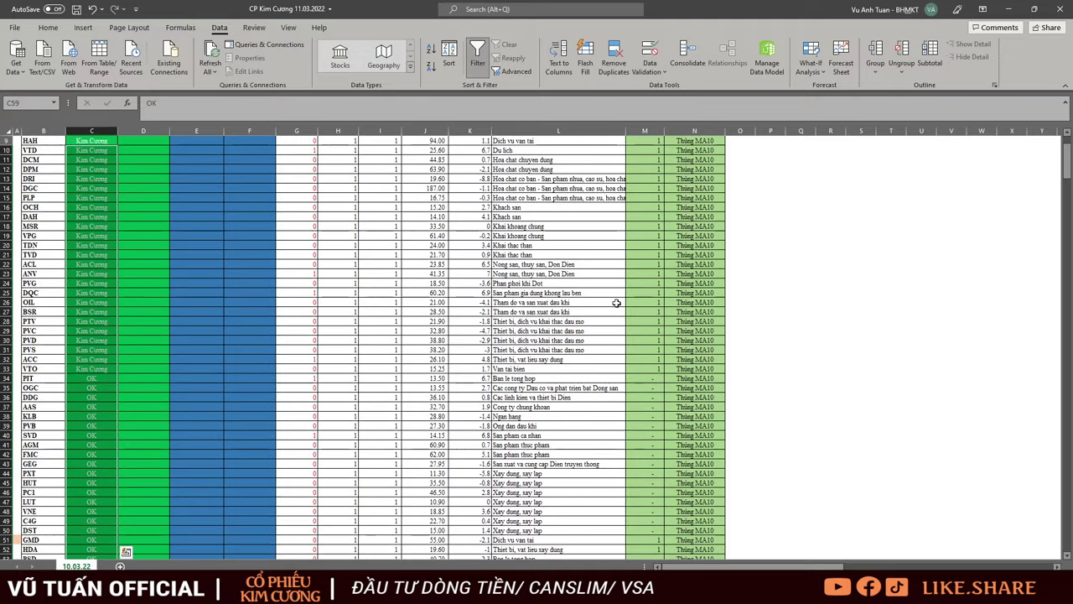
pyautogui.click(106, 265)
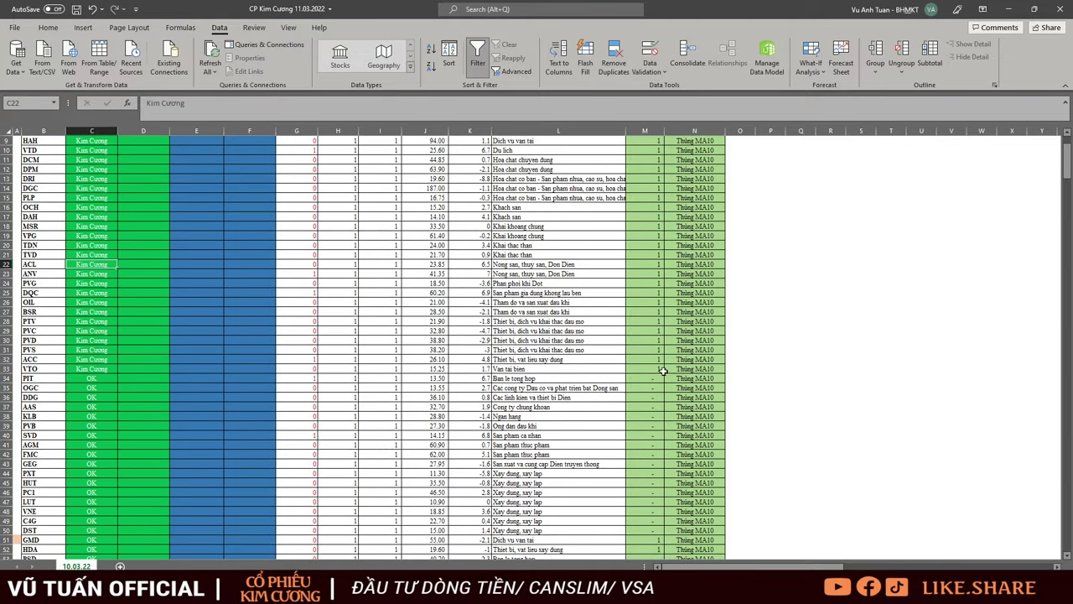
pyautogui.moveTo(654, 382); pyautogui.dragTo(642, 530)
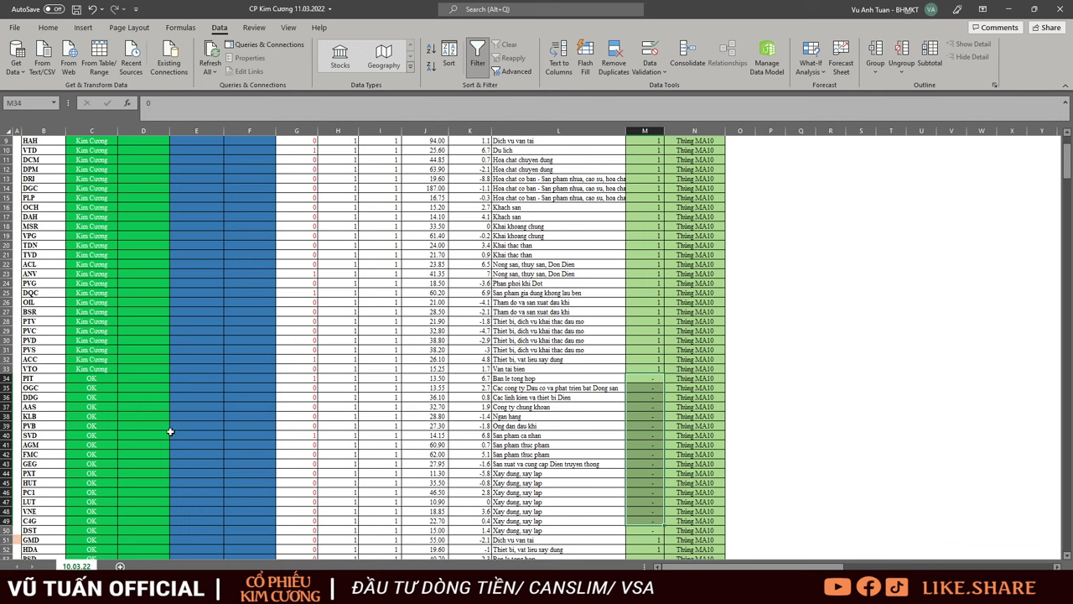
pyautogui.click(107, 425)
pyautogui.scroll(3, 102, 176)
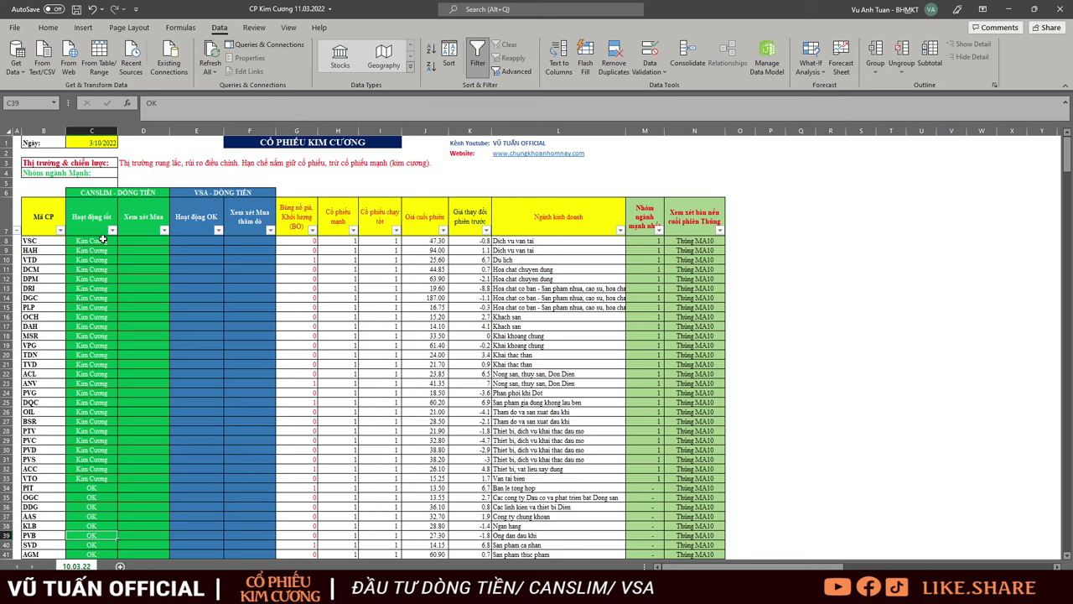
# Examine the Kim Cương rows, the CANSLIM OK rows and the VSA OK rows, including their Thủng MA10 and MA20 sell conditions.
pyautogui.moveTo(102, 239); pyautogui.dragTo(94, 526)
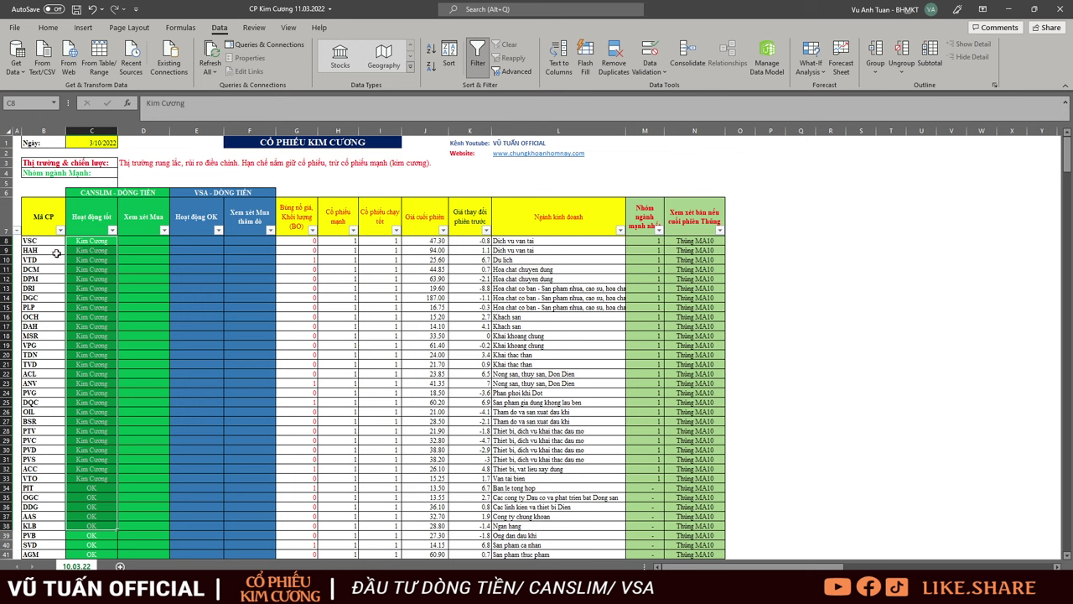
pyautogui.moveTo(44, 243); pyautogui.dragTo(700, 474)
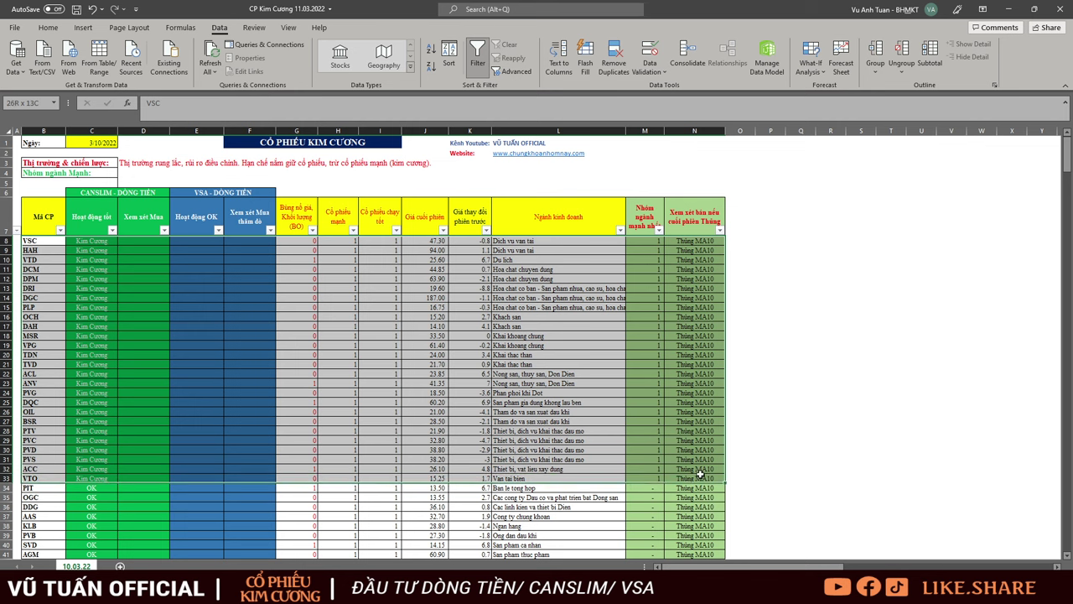
pyautogui.moveTo(705, 241); pyautogui.dragTo(688, 469)
pyautogui.scroll(-5, 687, 465)
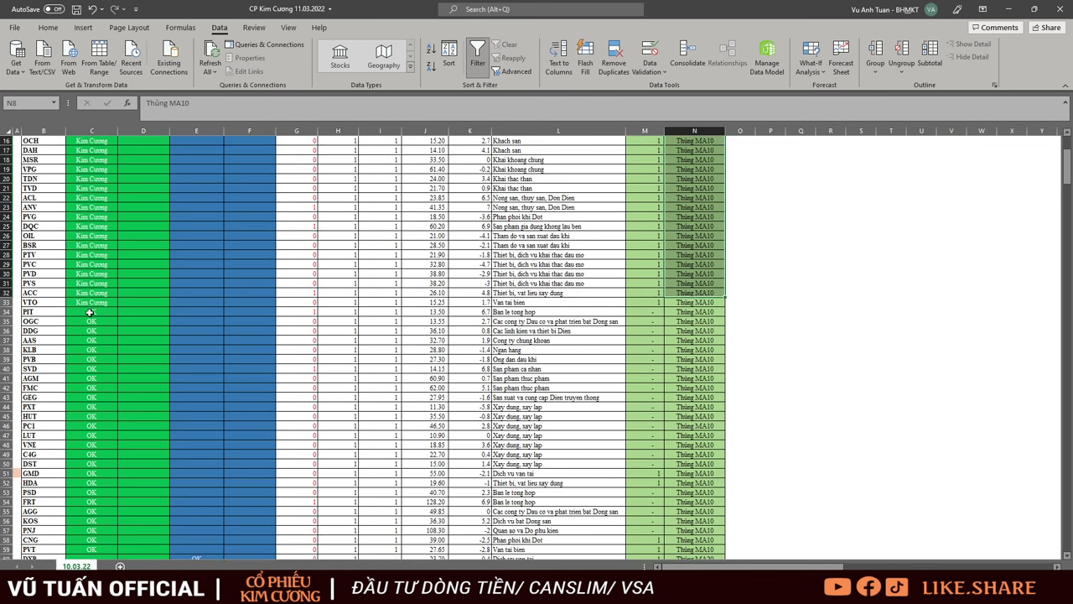
pyautogui.moveTo(89, 312); pyautogui.dragTo(696, 539)
pyautogui.scroll(-4, 590, 474)
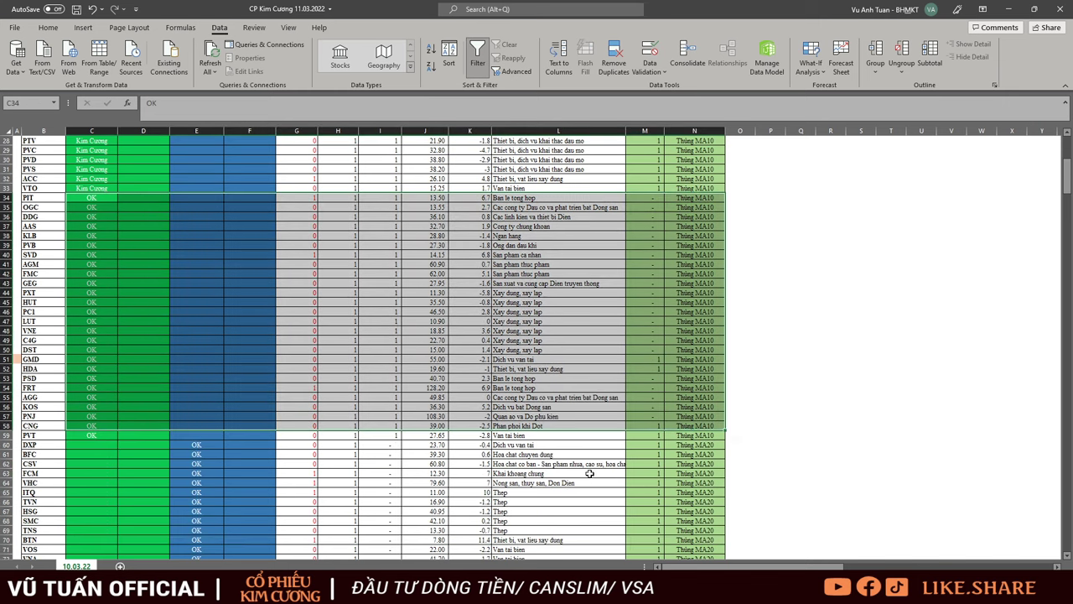
pyautogui.scroll(-4, 590, 473)
pyautogui.moveTo(196, 332); pyautogui.dragTo(682, 448)
pyautogui.scroll(4, 394, 363)
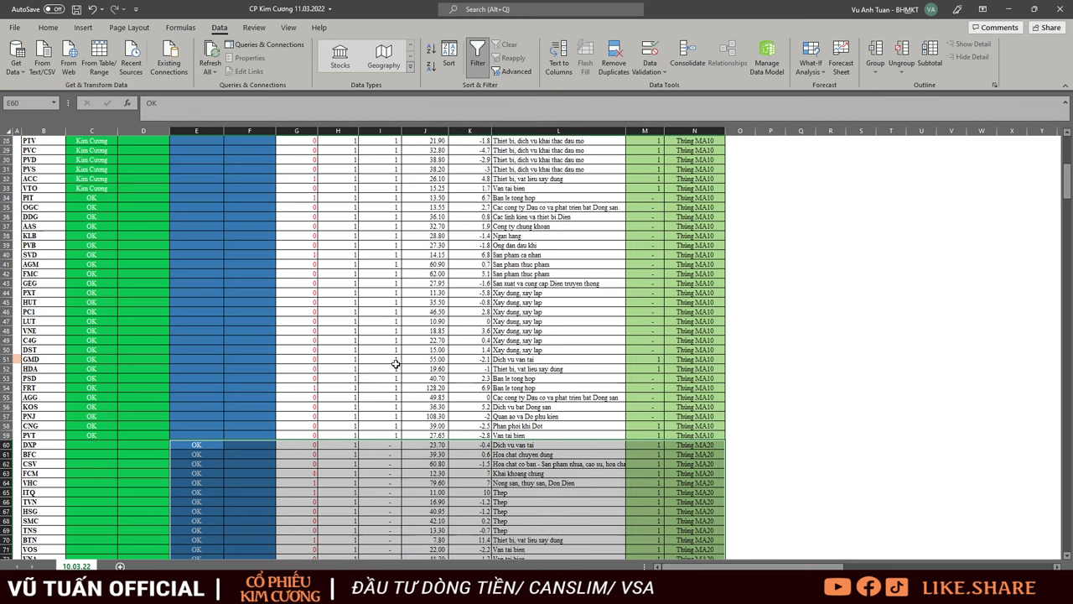
pyautogui.scroll(8, 395, 363)
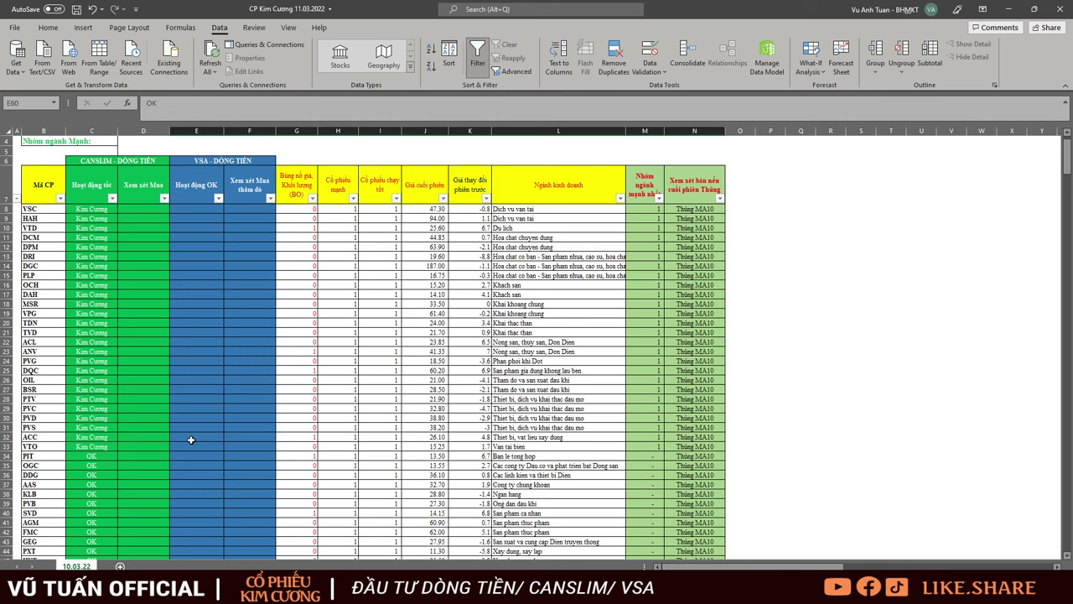
# Switch to AmiBroker and inspect the price and volume bars of the latest sessions on the VNINDEX daily chart.
pyautogui.hotkey('alt', 'Tab')
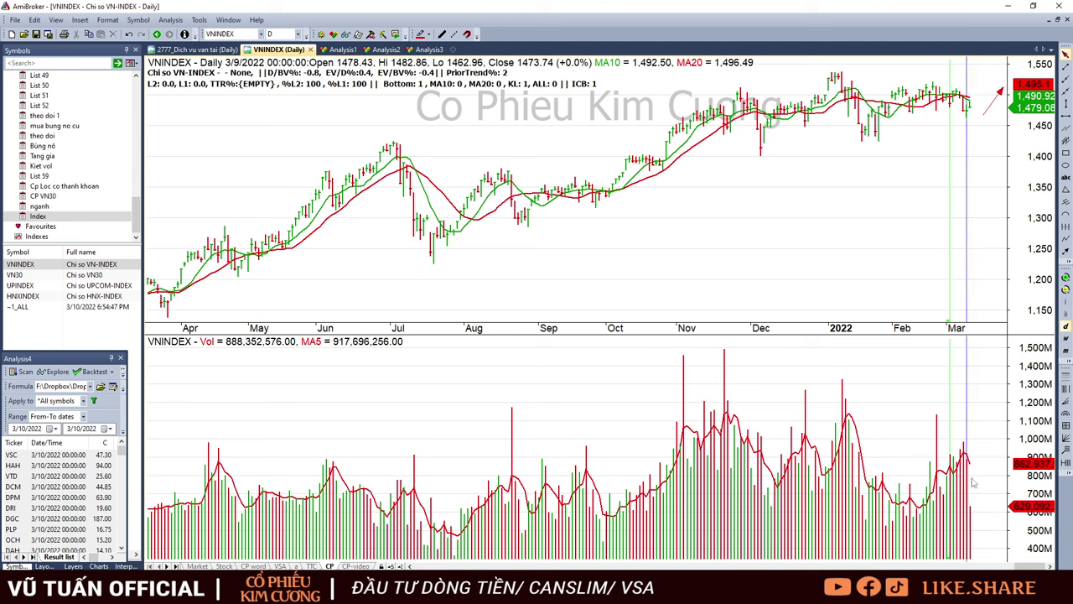
pyautogui.moveTo(963, 490)
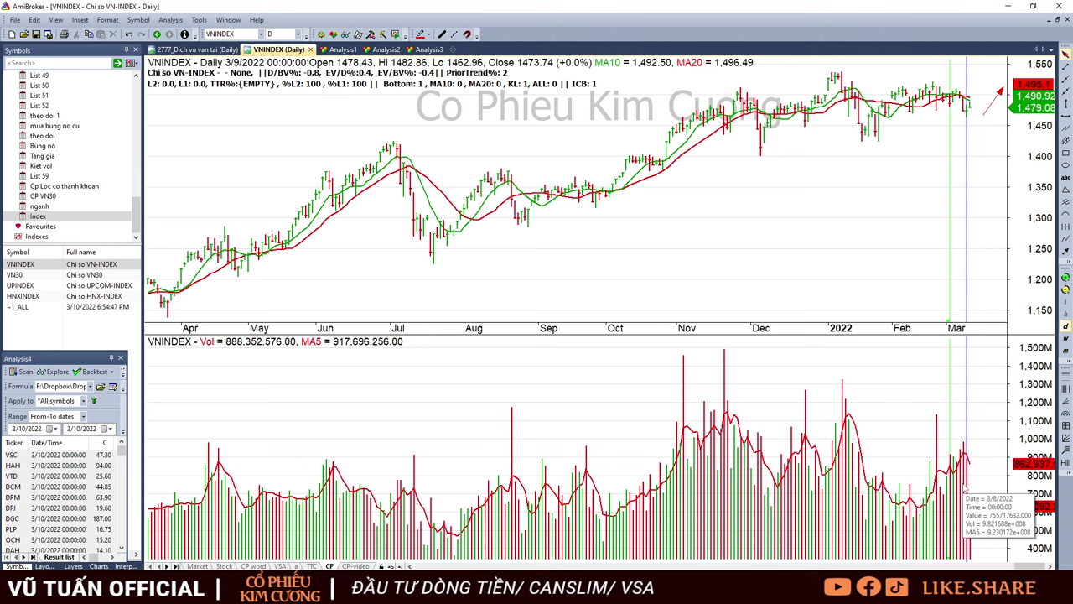
pyautogui.click(990, 475)
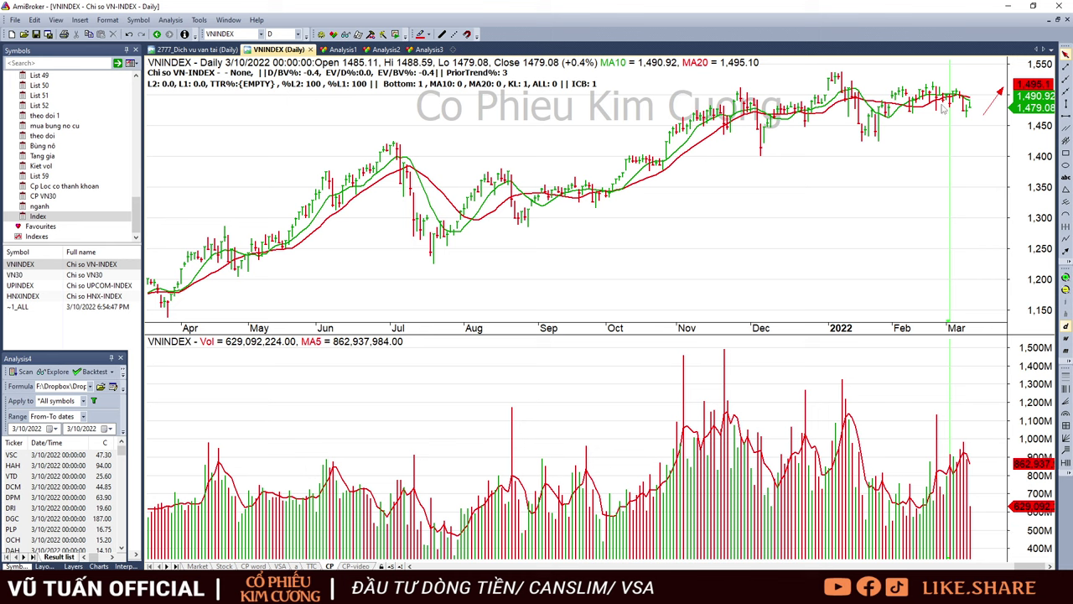
pyautogui.moveTo(937, 101)
pyautogui.moveTo(951, 186)
# Widen the Analysis4 results pane, reveal its further columns and view the charts of VSC and HAH.
pyautogui.moveTo(129, 479); pyautogui.dragTo(818, 511)
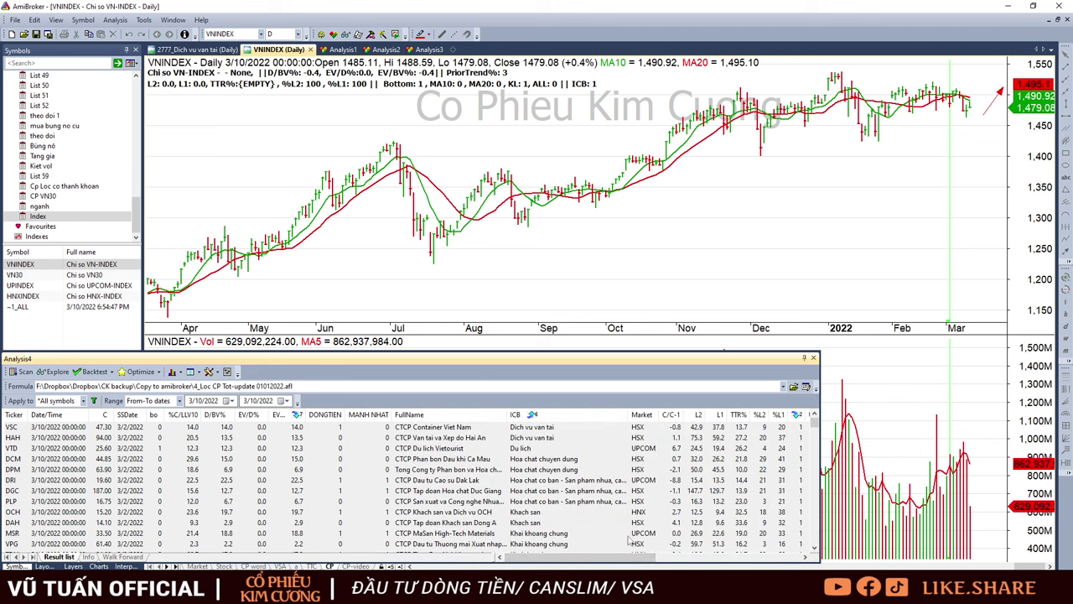
pyautogui.moveTo(568, 559); pyautogui.dragTo(653, 561)
pyautogui.click(500, 429)
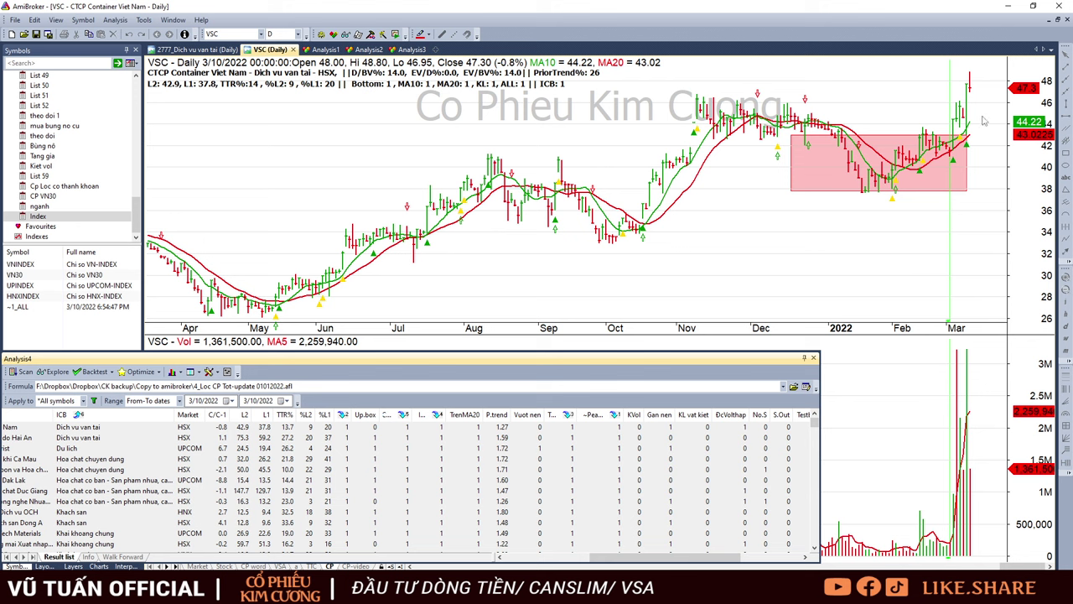
pyautogui.click(508, 437)
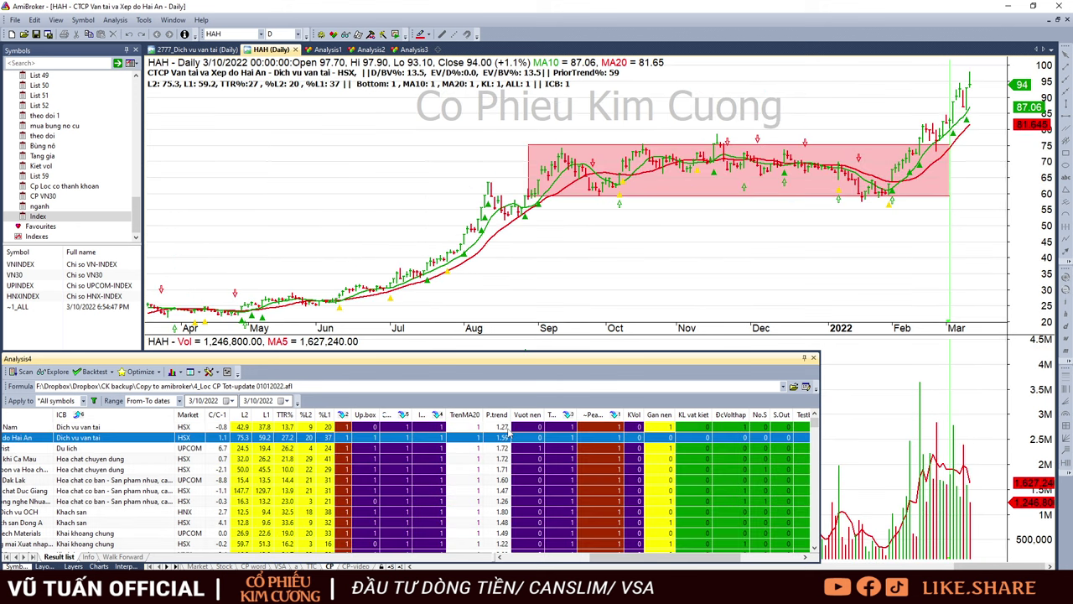
pyautogui.click(513, 428)
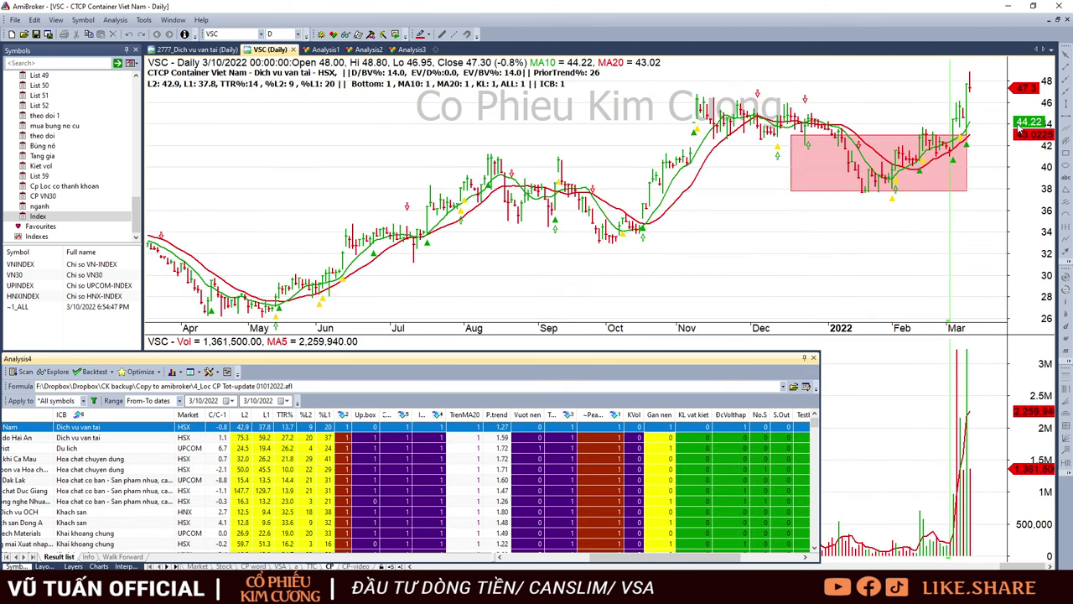
# Compare the VSC and HAH charts again, and continue down the result list through VTD to DCM.
pyautogui.press('Down')
pyautogui.press('Up')
pyautogui.press('Down')
pyautogui.press('Up')
pyautogui.press('Down')
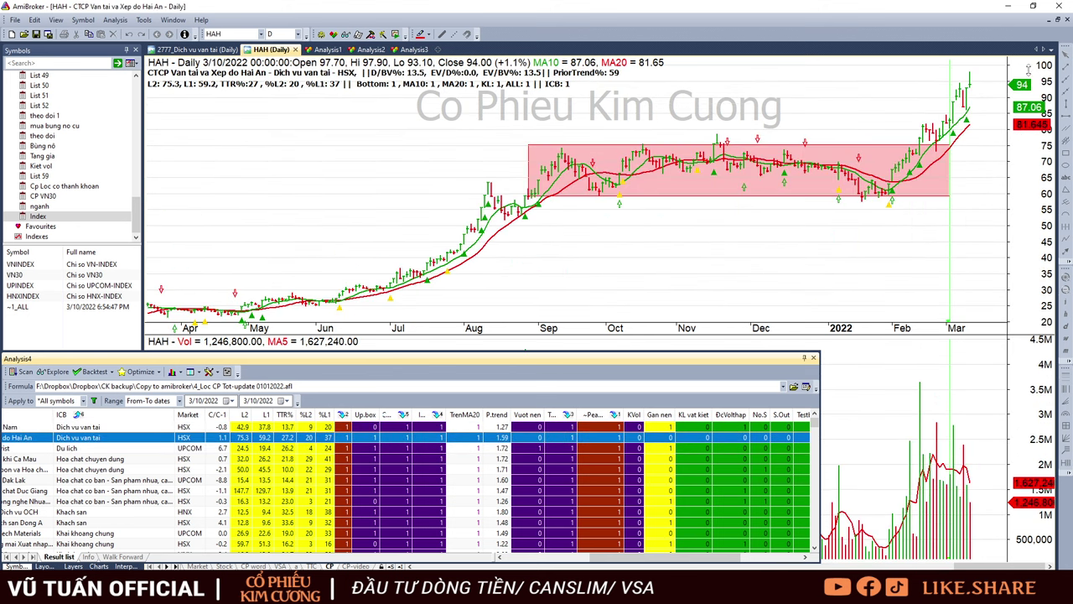
pyautogui.press('Down')
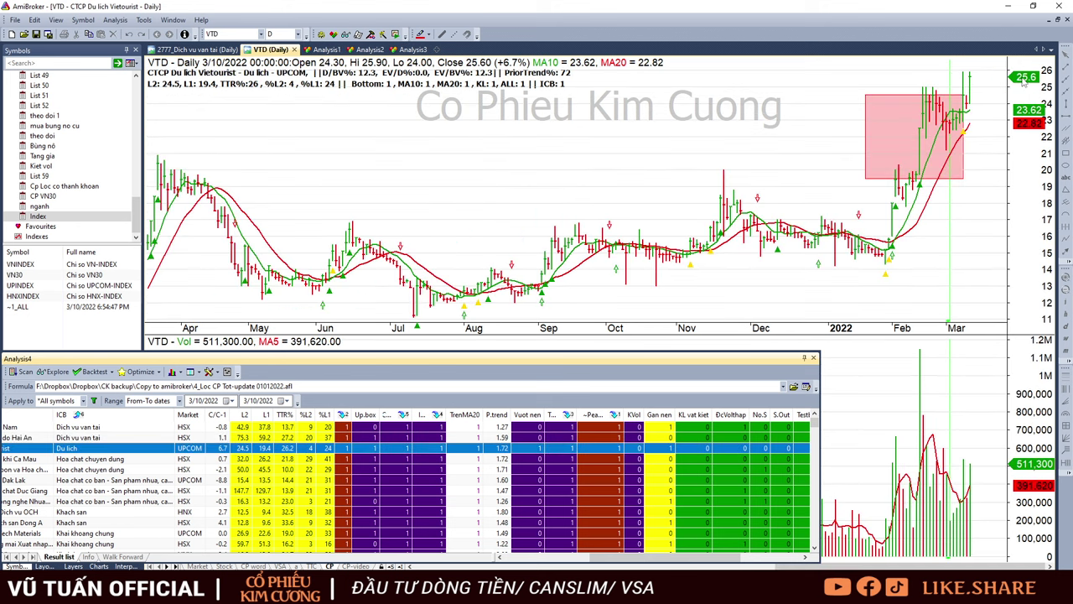
pyautogui.press('Down')
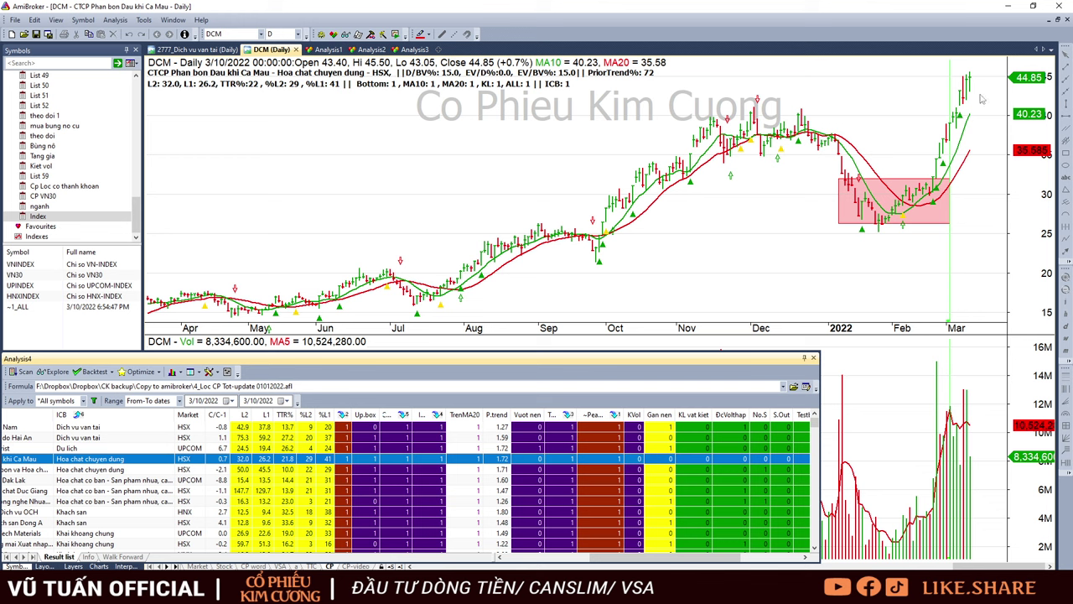
# View the daily charts of the next chemical, plastics and hotel stocks in the result list, from DPM through DGC to DAH.
pyautogui.moveTo(1009, 115)
pyautogui.press('Down')
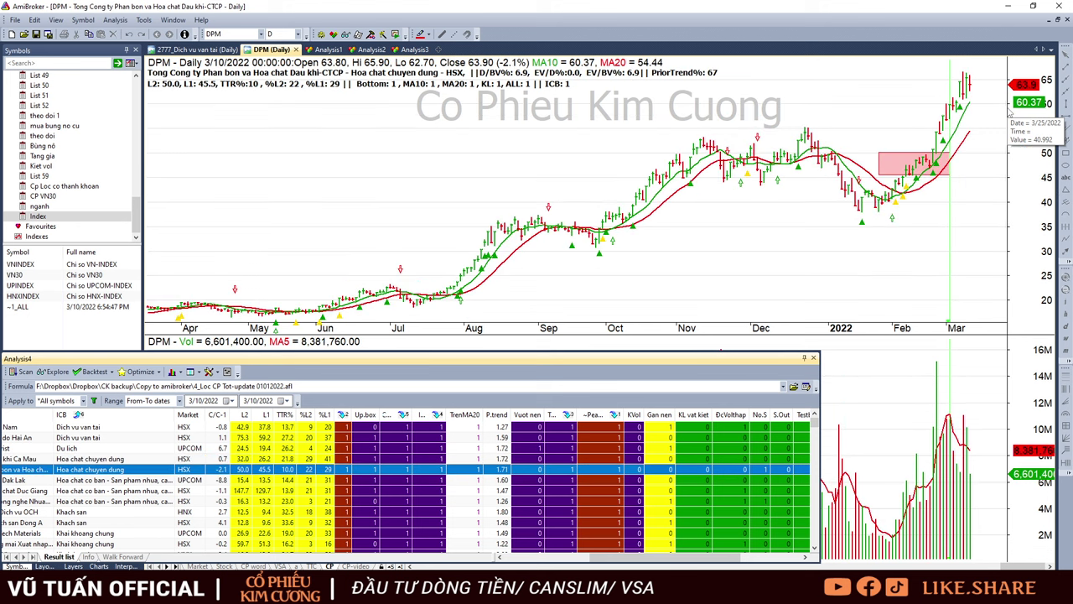
pyautogui.press('Down')
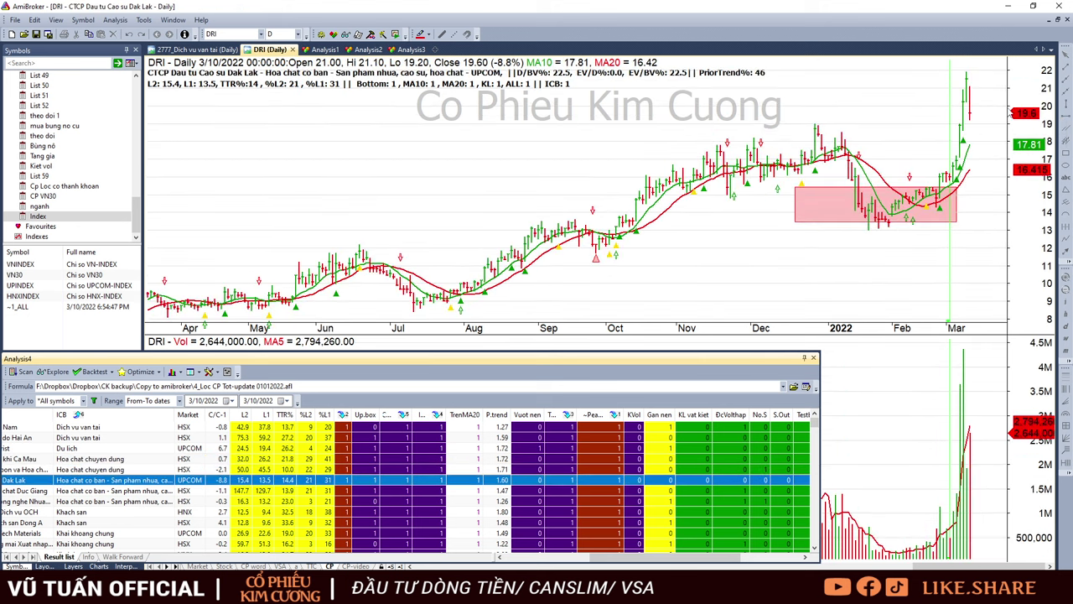
pyautogui.press('Down')
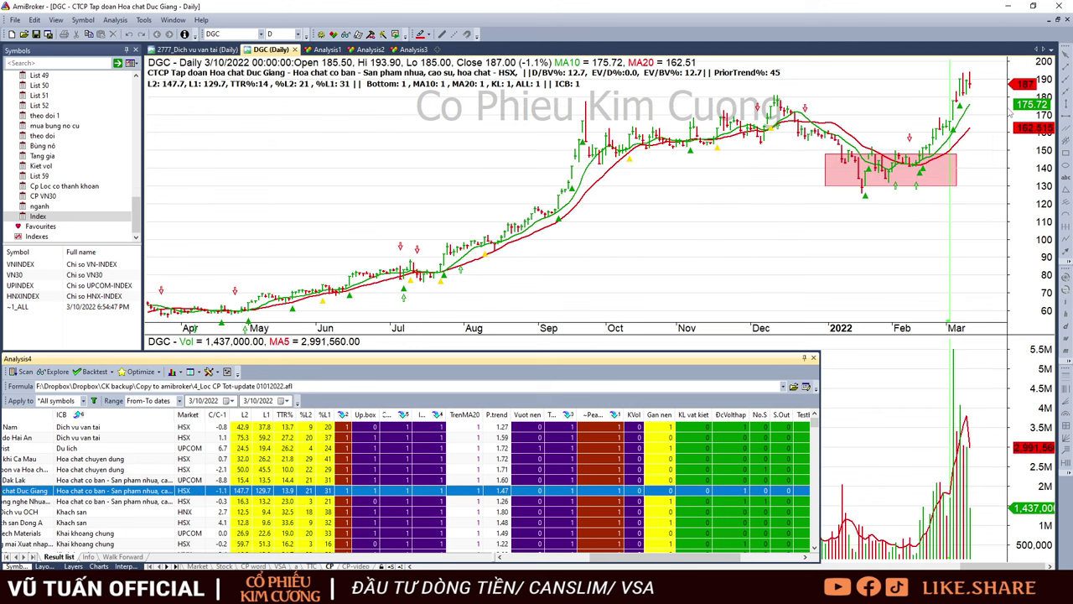
pyautogui.press('Down')
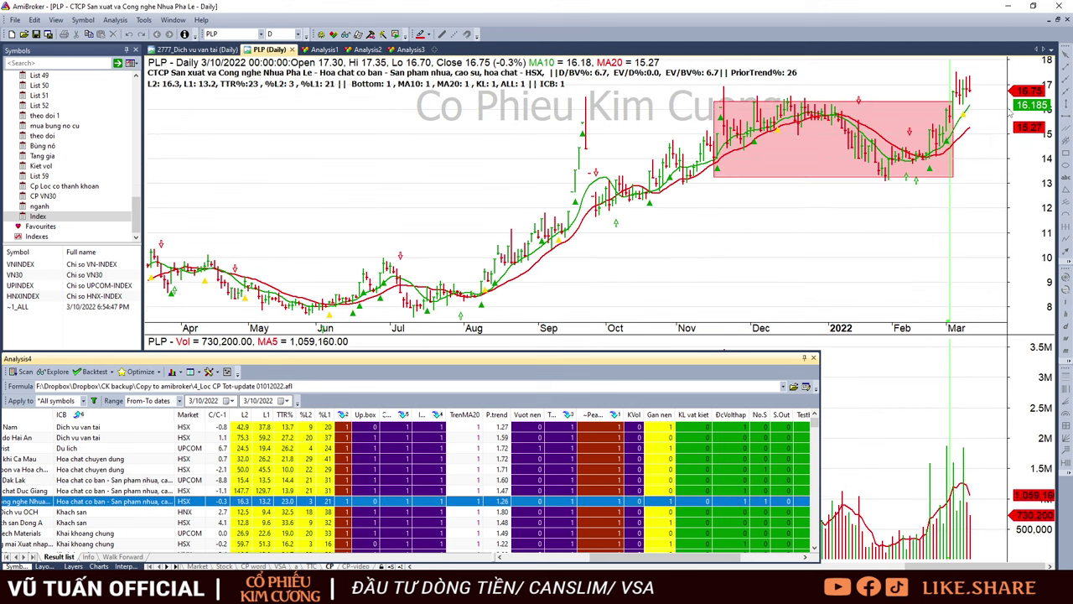
pyautogui.press('Down')
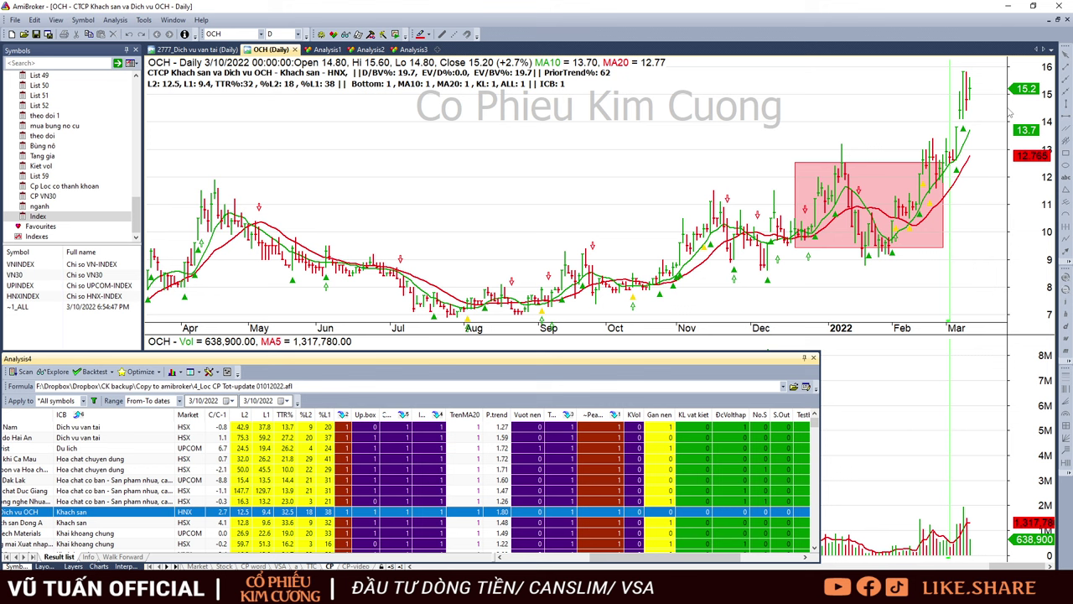
pyautogui.press('Down')
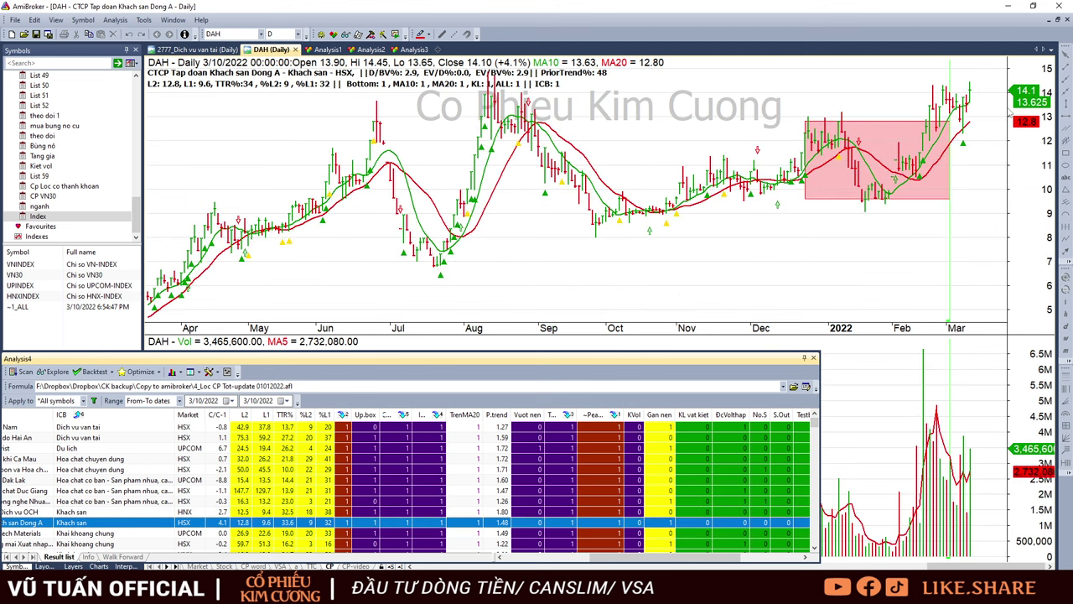
# Continue down the result list through VPG, TDN, TVD and ACL to ANV, and inspect ANV's latest price bars.
pyautogui.press('Down')
pyautogui.press('Down')
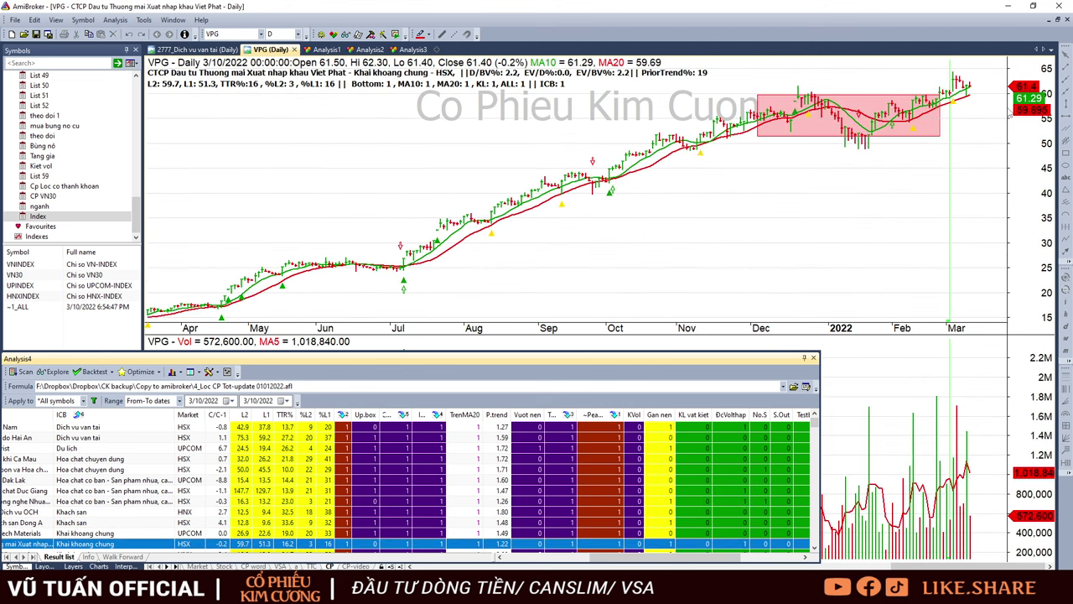
pyautogui.press('Down')
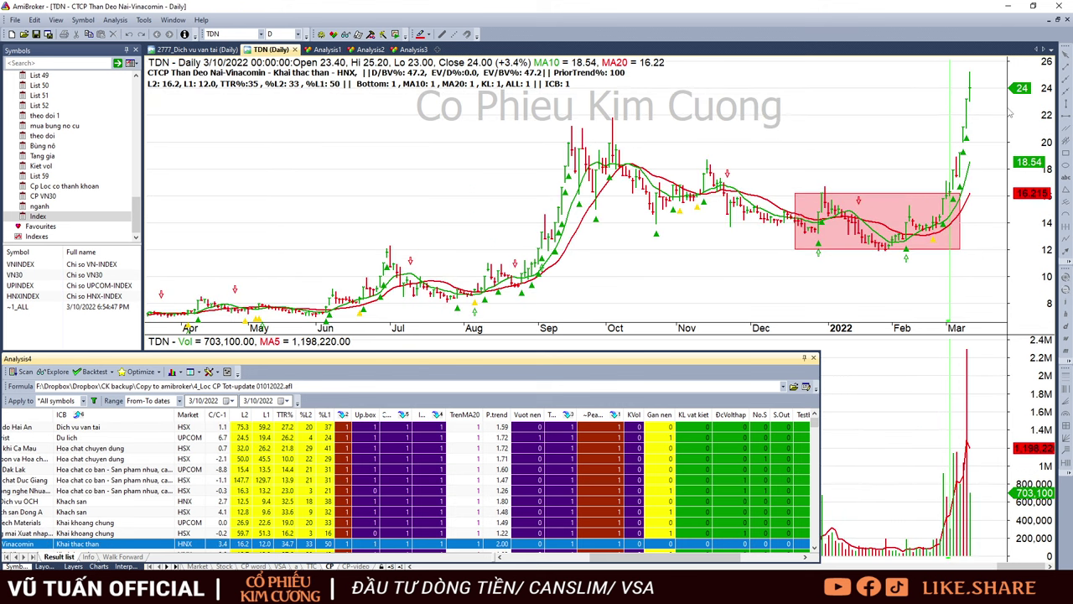
pyautogui.press('Down')
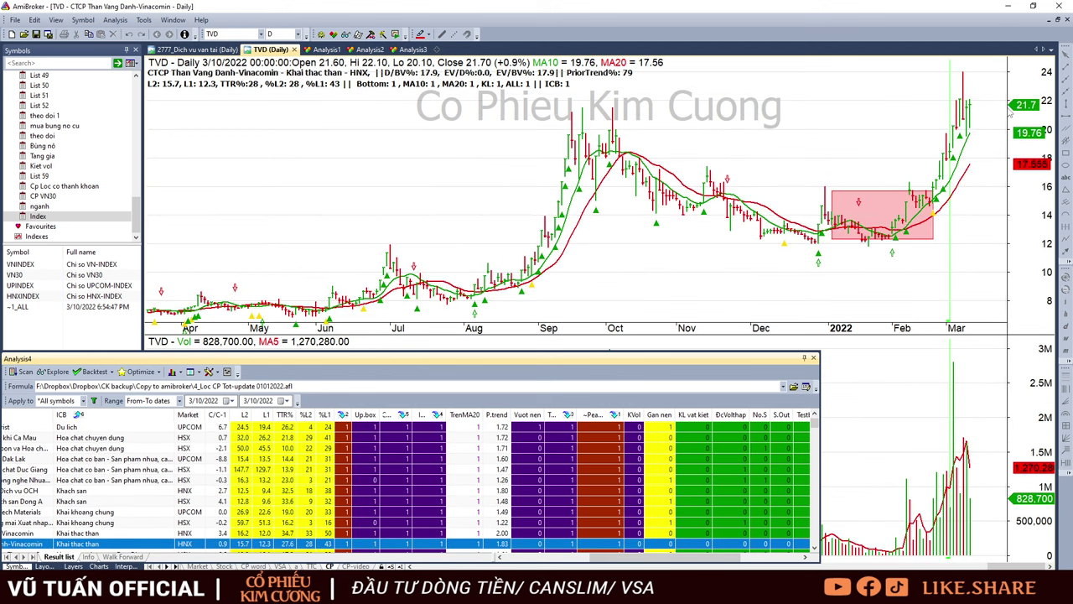
pyautogui.press('Down')
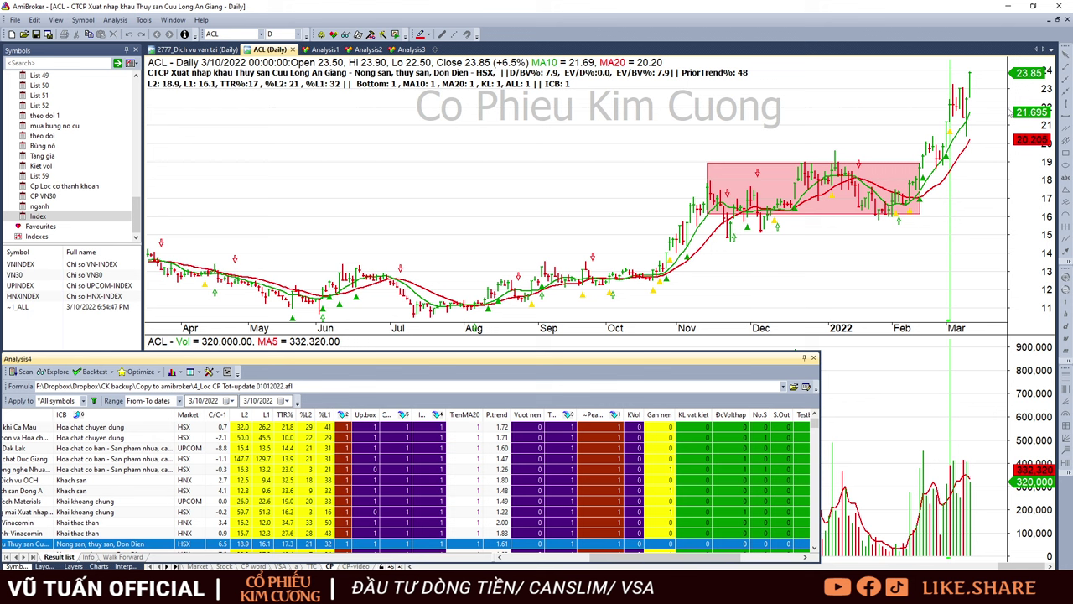
pyautogui.press('Down')
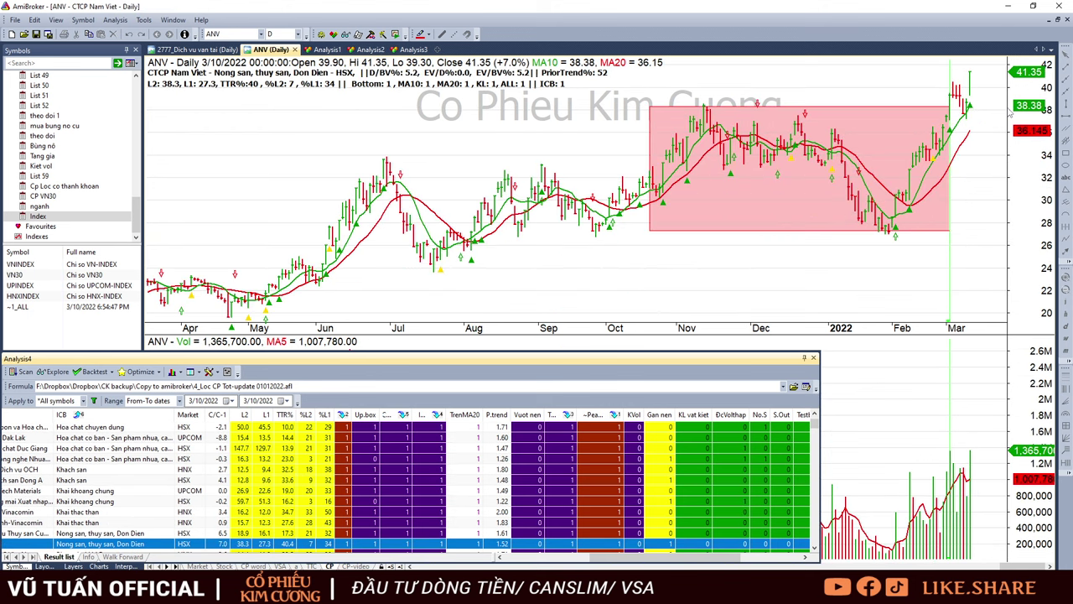
pyautogui.click(953, 99)
pyautogui.moveTo(954, 99); pyautogui.dragTo(986, 87)
# View the PVG and DQC charts, and inspect DQC's price bars for the 3/10/2022, 2/25/2022 and 3/8/2022 sessions.
pyautogui.scroll(-2, 419, 494)
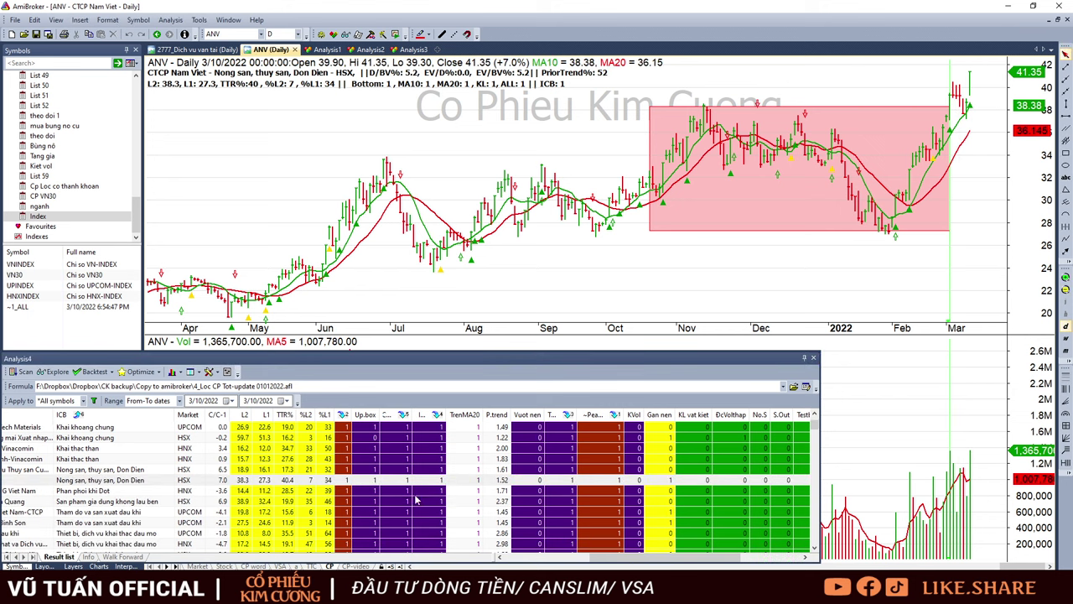
pyautogui.click(436, 492)
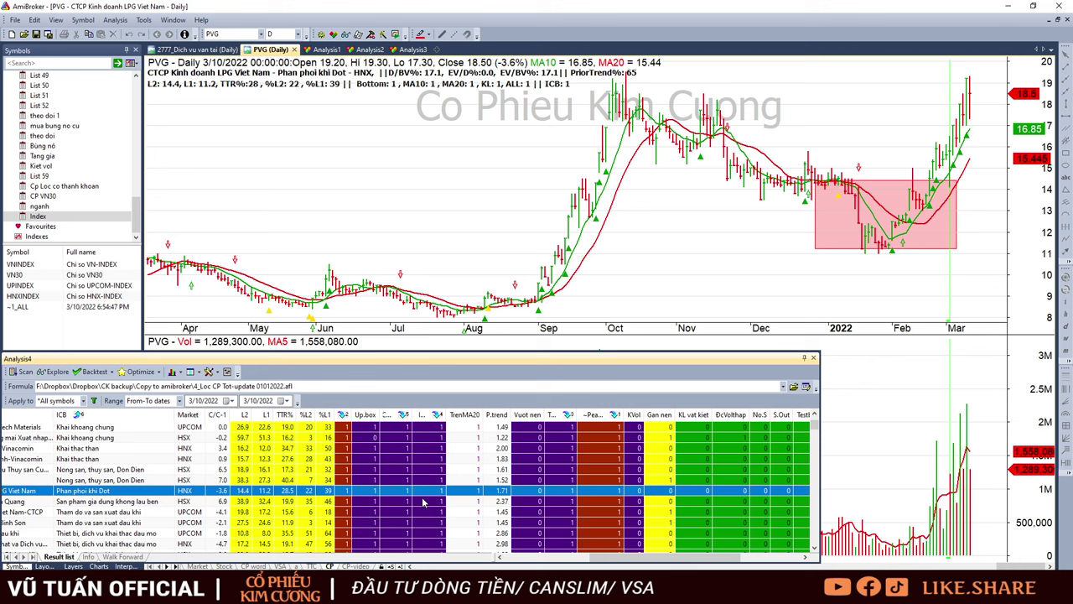
pyautogui.click(423, 501)
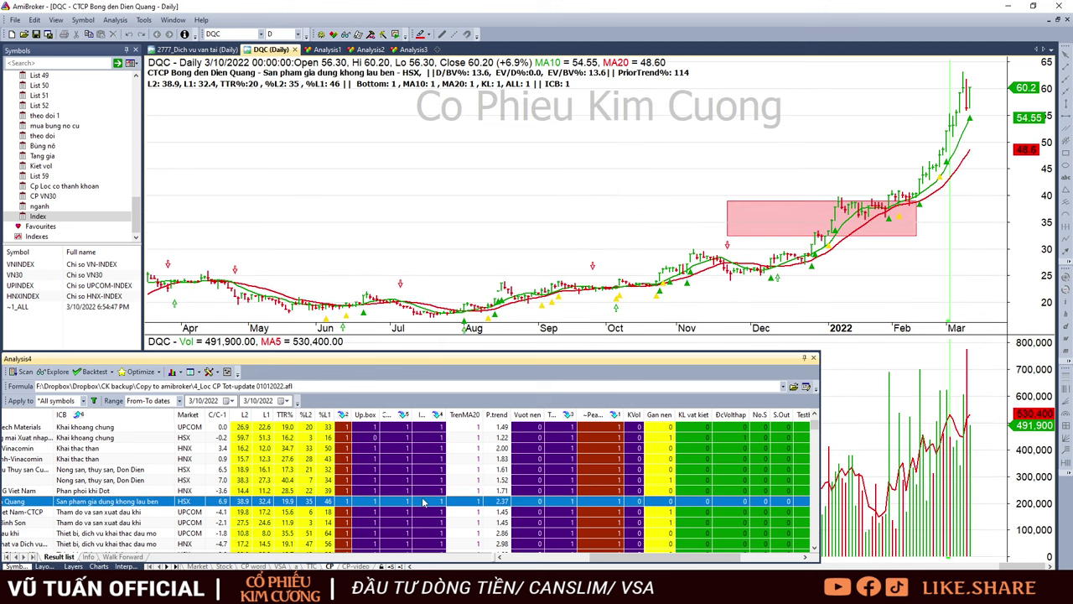
pyautogui.click(966, 84)
pyautogui.click(971, 148)
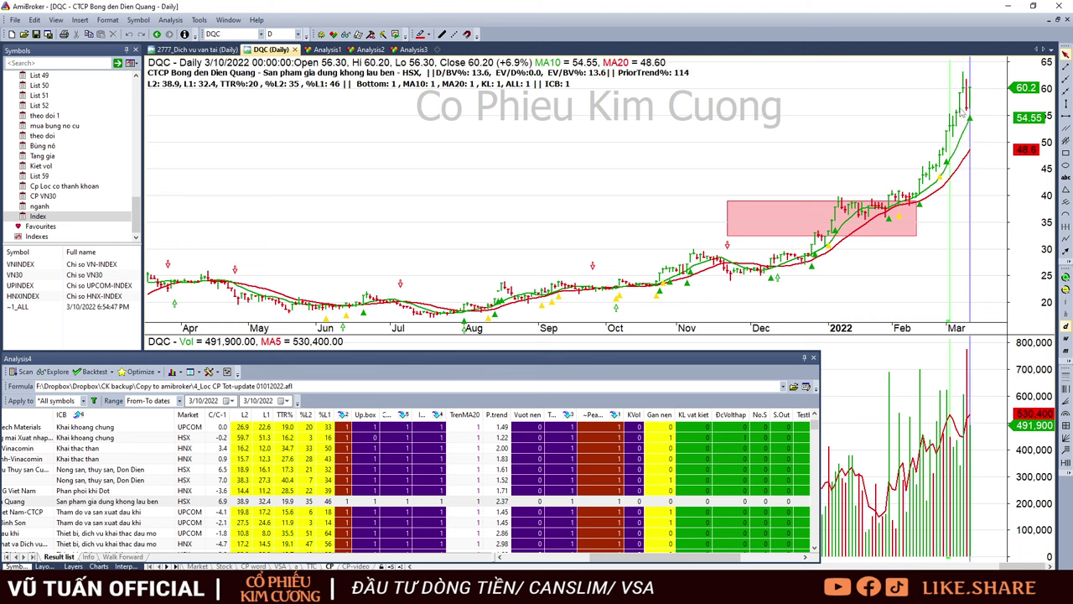
pyautogui.moveTo(965, 109)
pyautogui.mouseDown()
pyautogui.moveTo(953, 114)
pyautogui.moveTo(966, 99)
pyautogui.mouseUp()
pyautogui.click(943, 153)
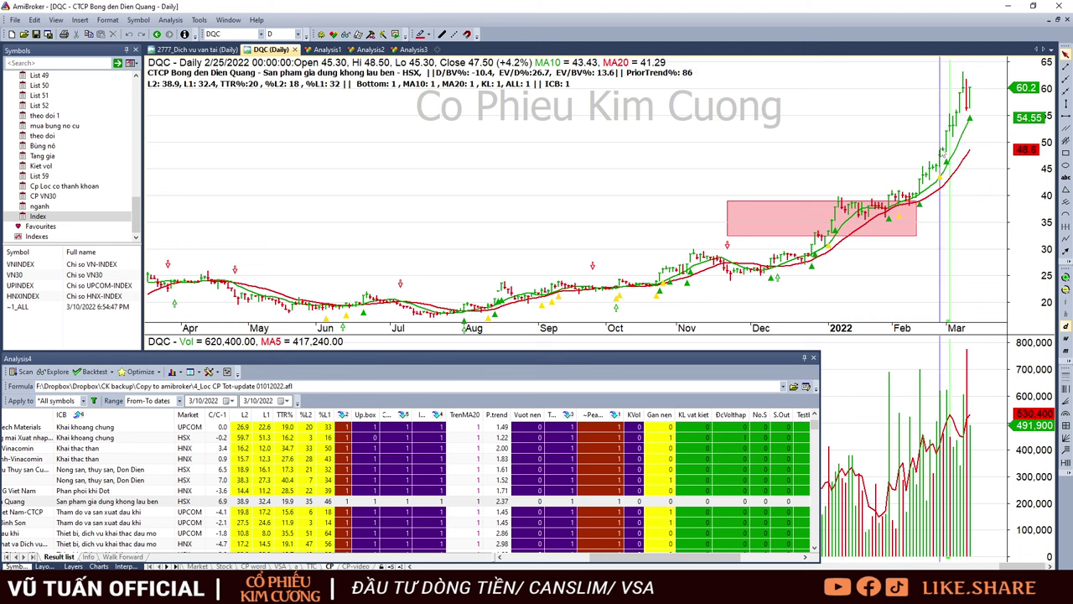
pyautogui.click(964, 113)
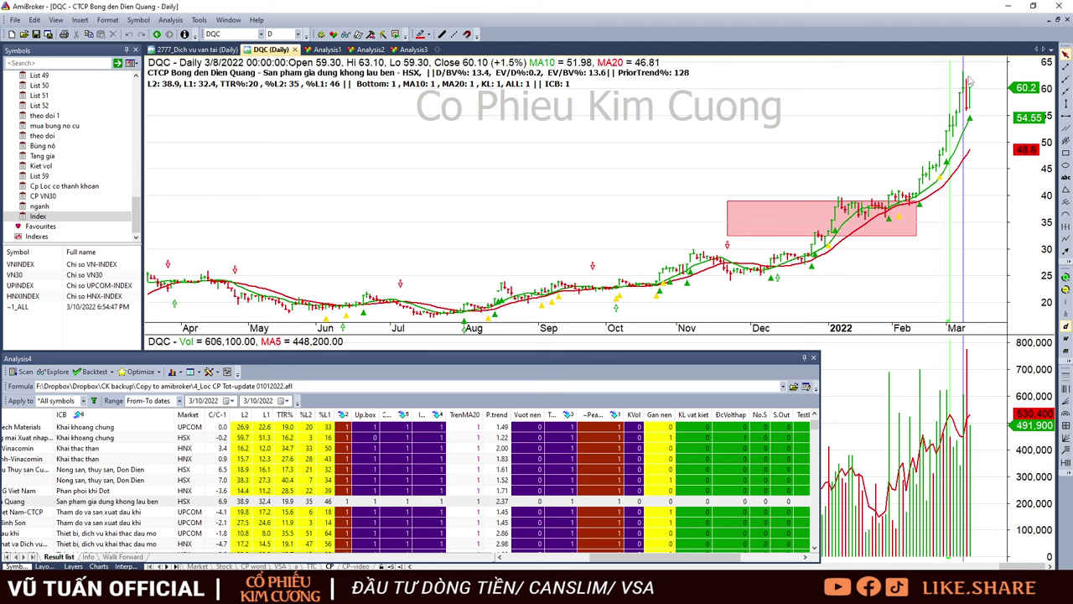
# Compare the charts of the oil producers OIL and BSR, including their latest price bars.
pyautogui.scroll(-1, 610, 482)
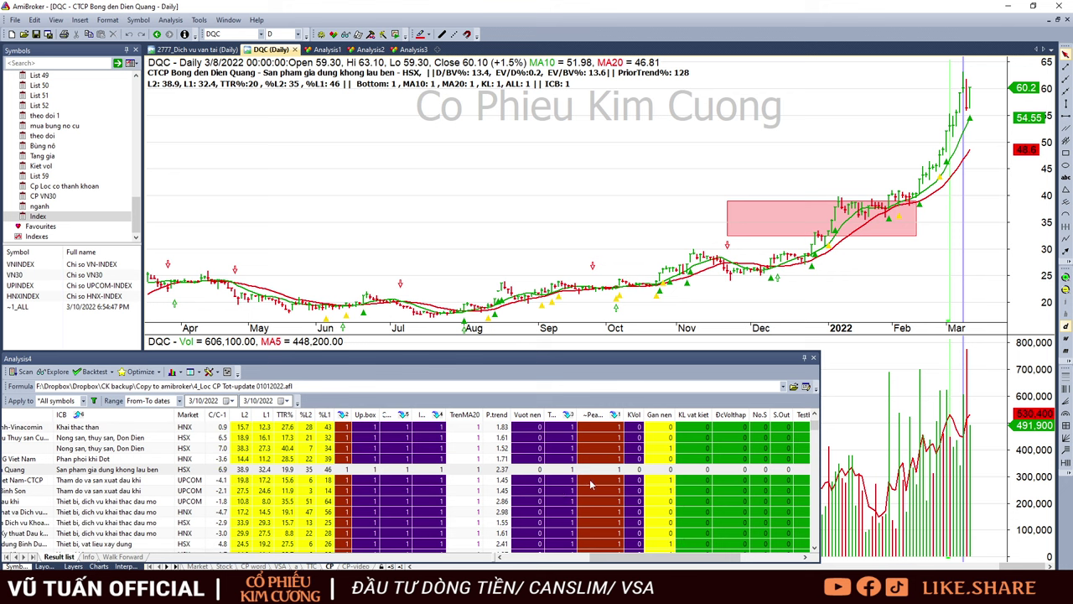
pyautogui.click(530, 481)
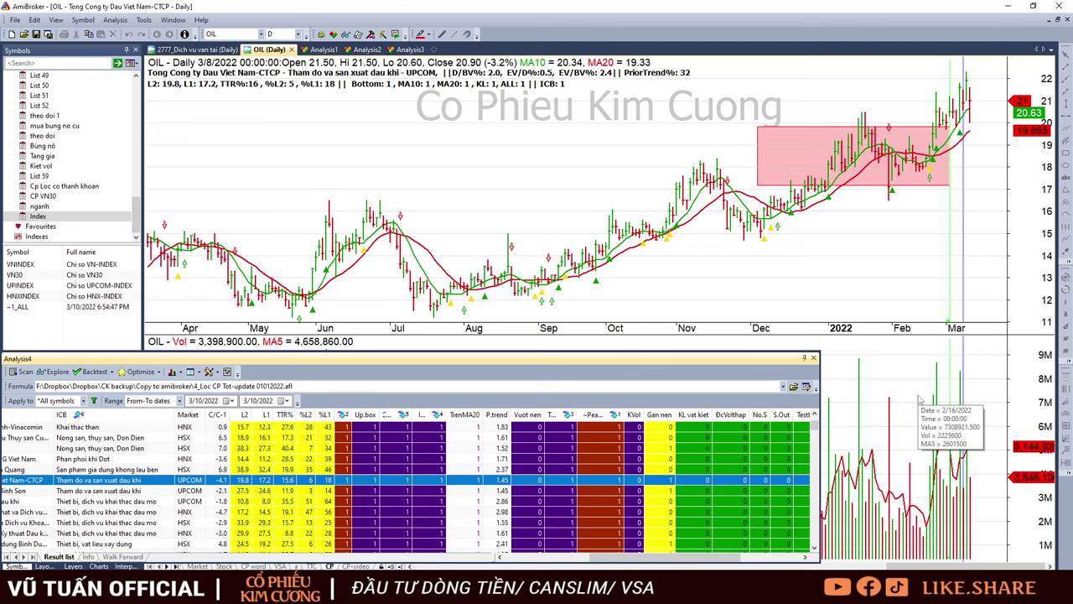
pyautogui.click(996, 234)
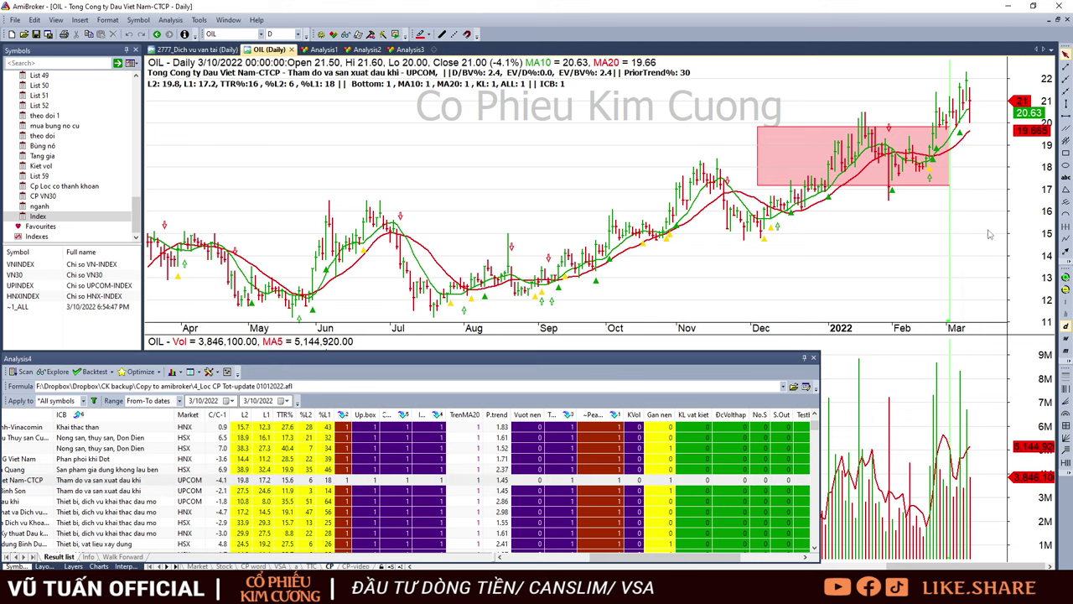
pyautogui.click(635, 494)
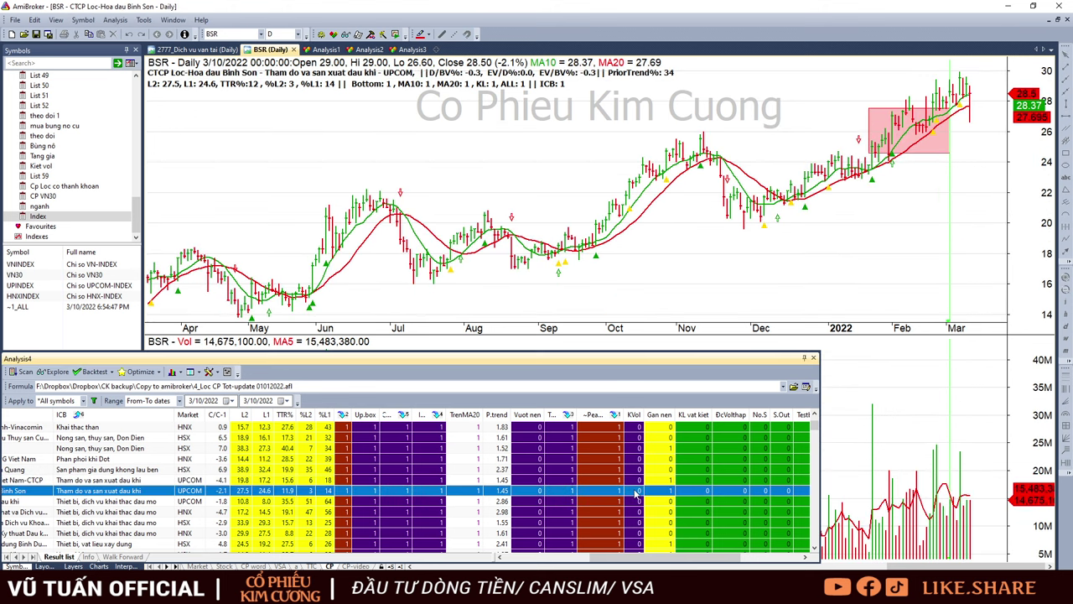
pyautogui.click(972, 110)
pyautogui.click(637, 479)
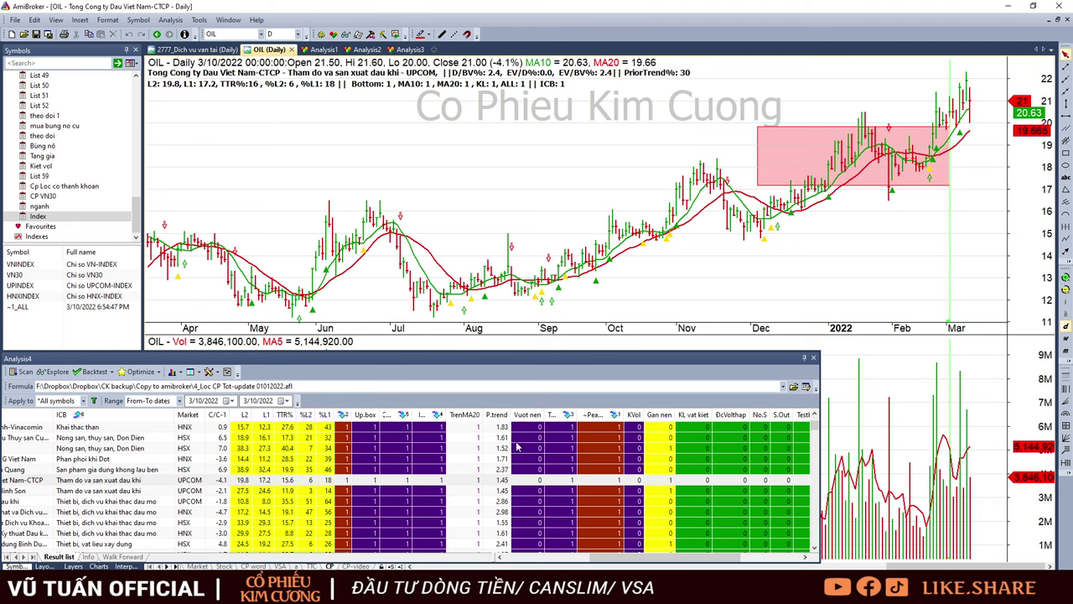
pyautogui.click(415, 491)
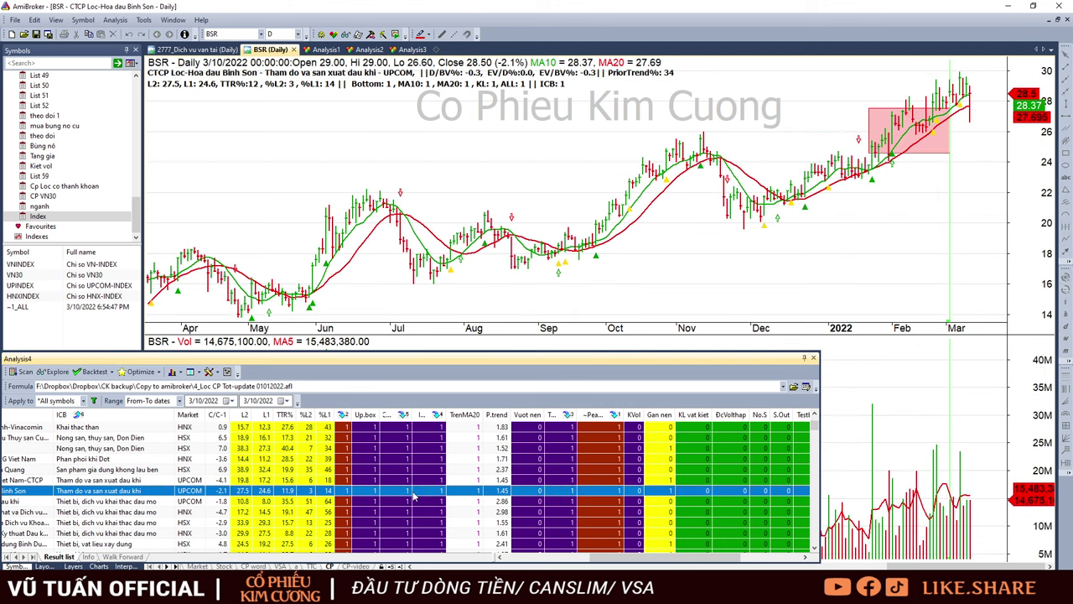
# View the oil-service stocks PTV and PVC, and inspect PVC's latest volume bars.
pyautogui.press('Down')
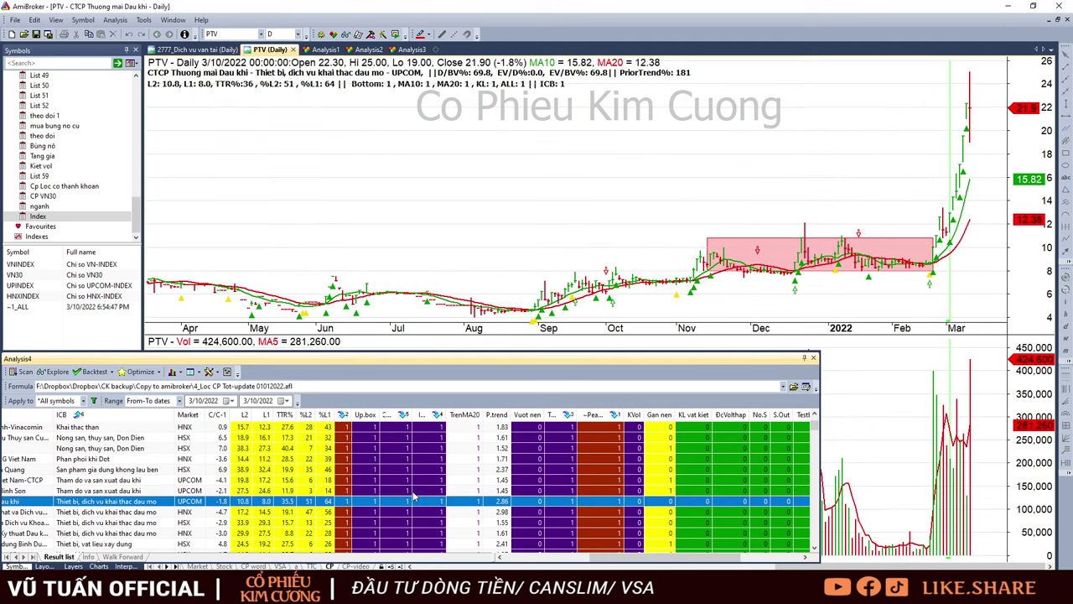
pyautogui.press('Down')
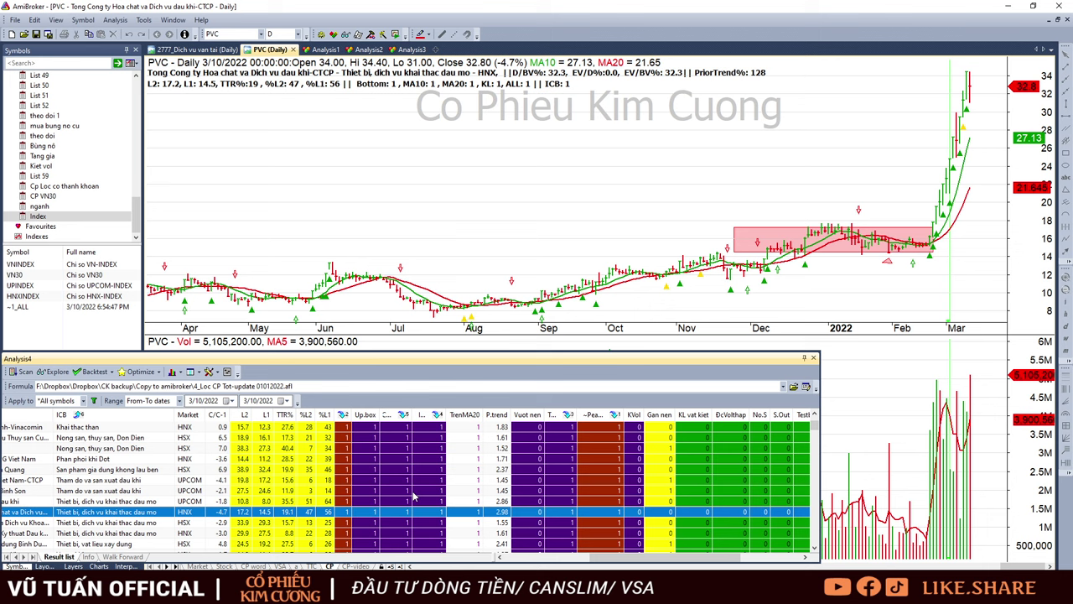
pyautogui.click(973, 410)
# View the charts of PVD, PVS and ACC, and continue down the result list to PIT.
pyautogui.scroll(-2, 564, 465)
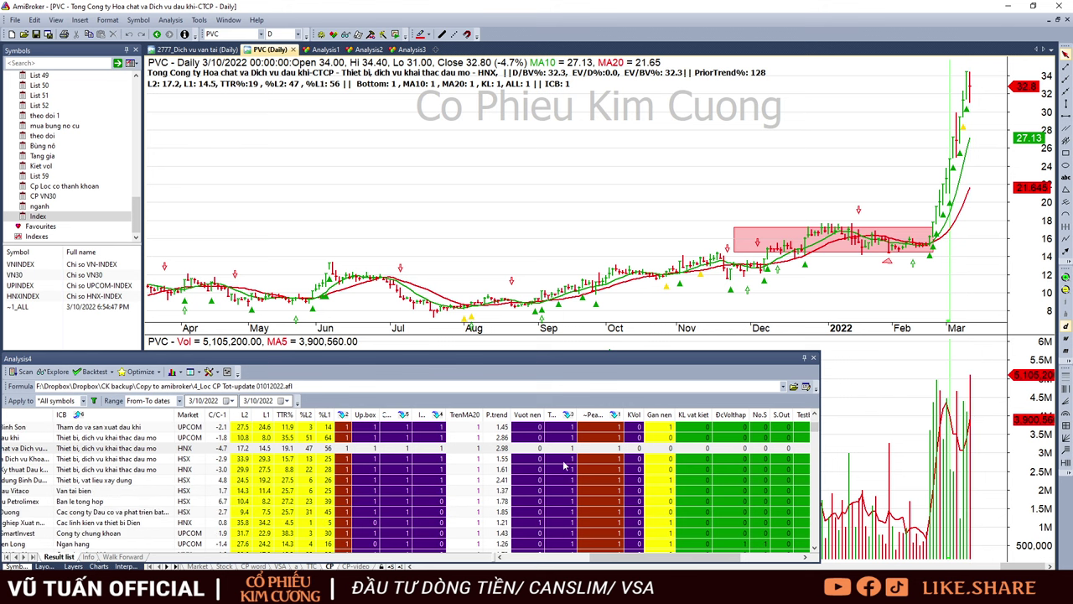
pyautogui.click(568, 460)
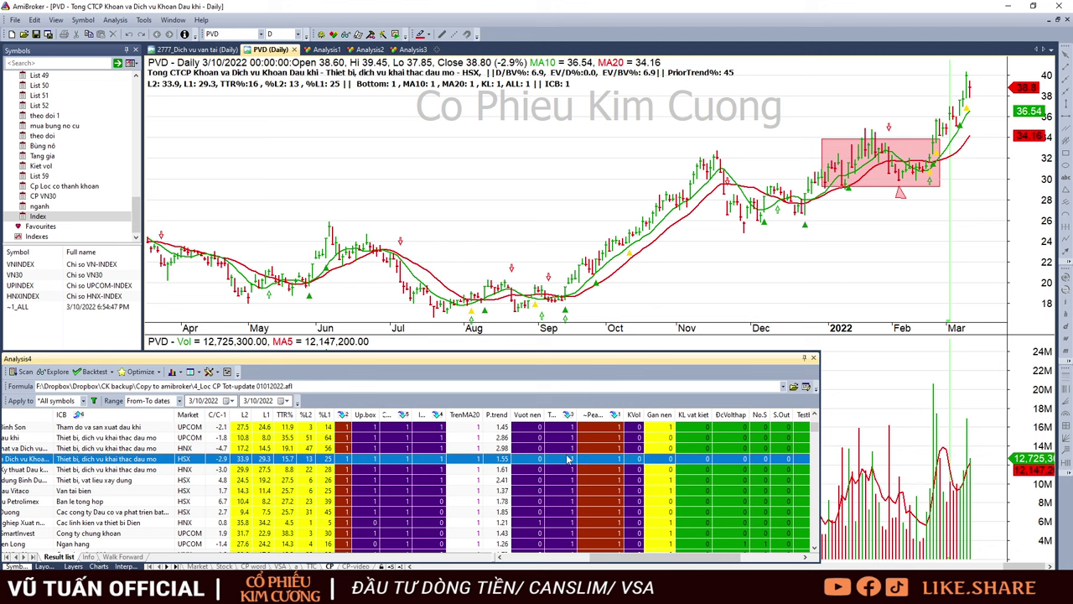
pyautogui.press('Down')
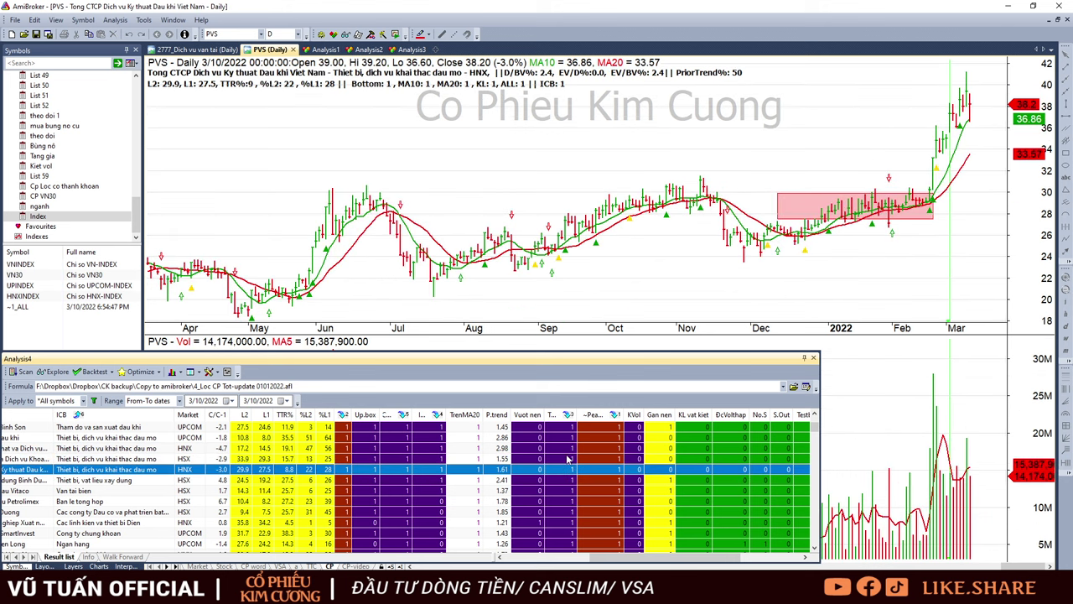
pyautogui.press('Down')
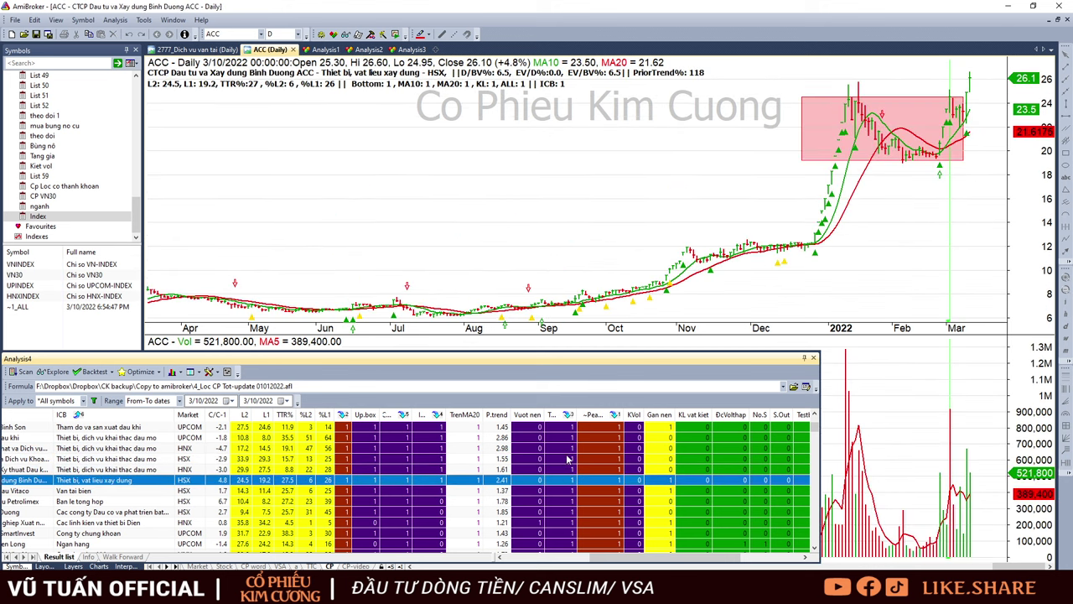
pyautogui.press('Down')
pyautogui.press('Down')
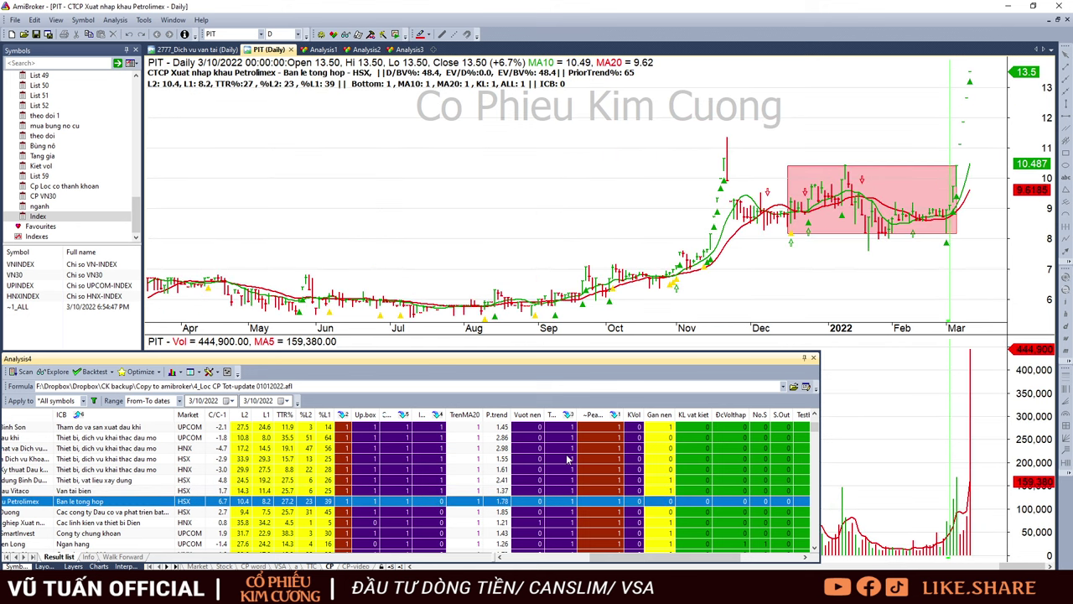
# Look through the charts of OGC, DDG, AAS, KLB and PVB in the result list.
pyautogui.press('Down')
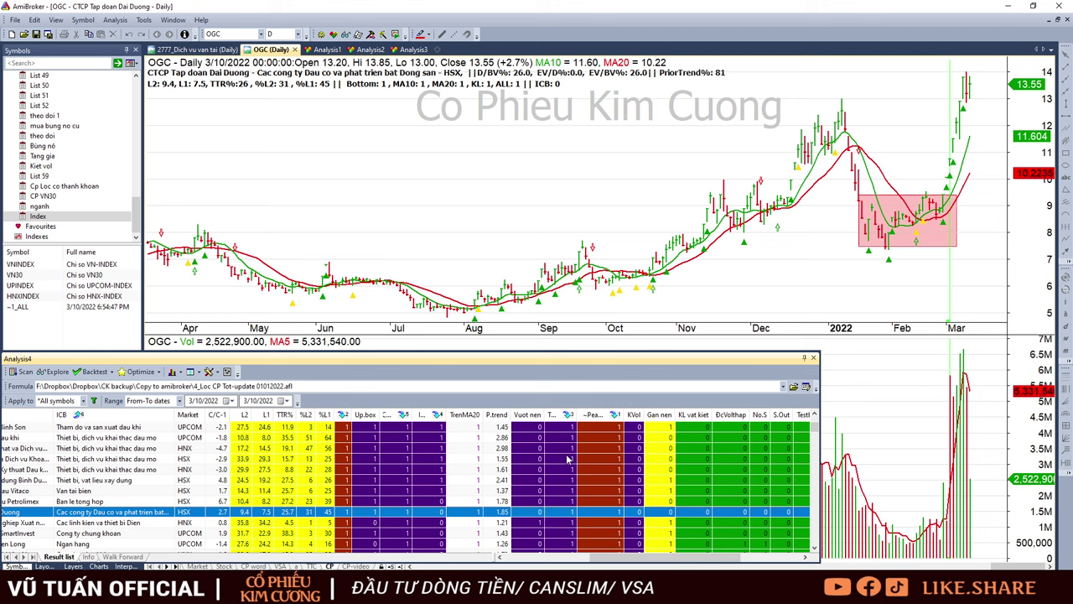
pyautogui.press('Down')
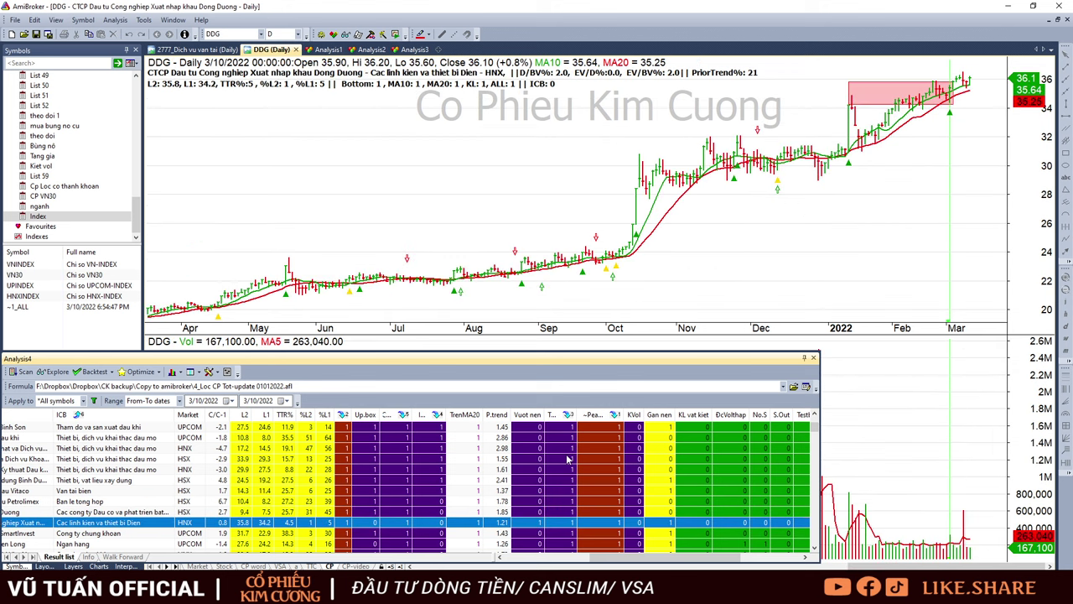
pyautogui.press('Down')
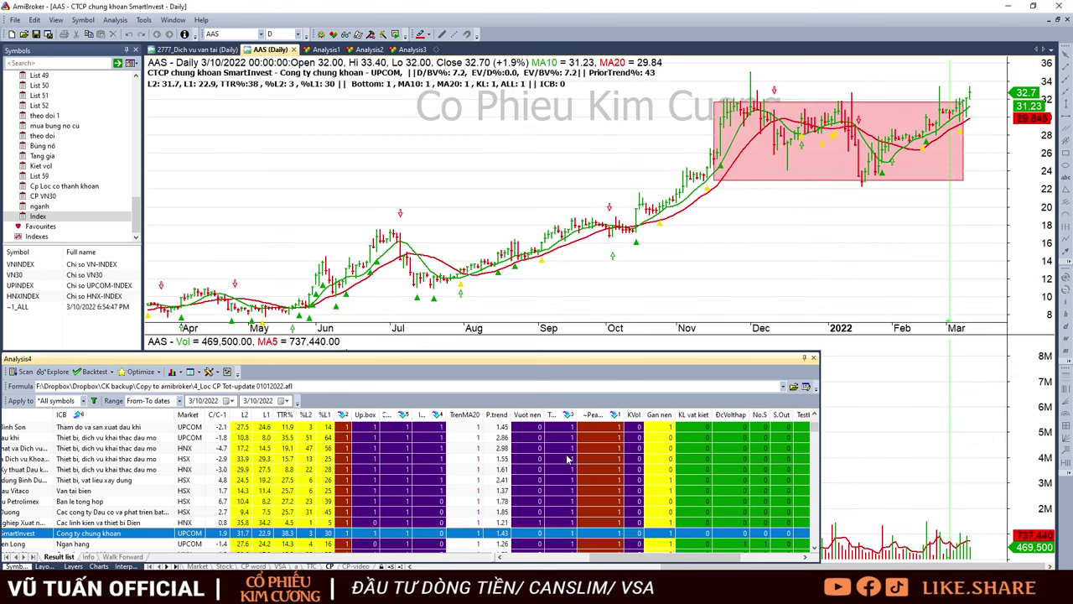
pyautogui.press('Down')
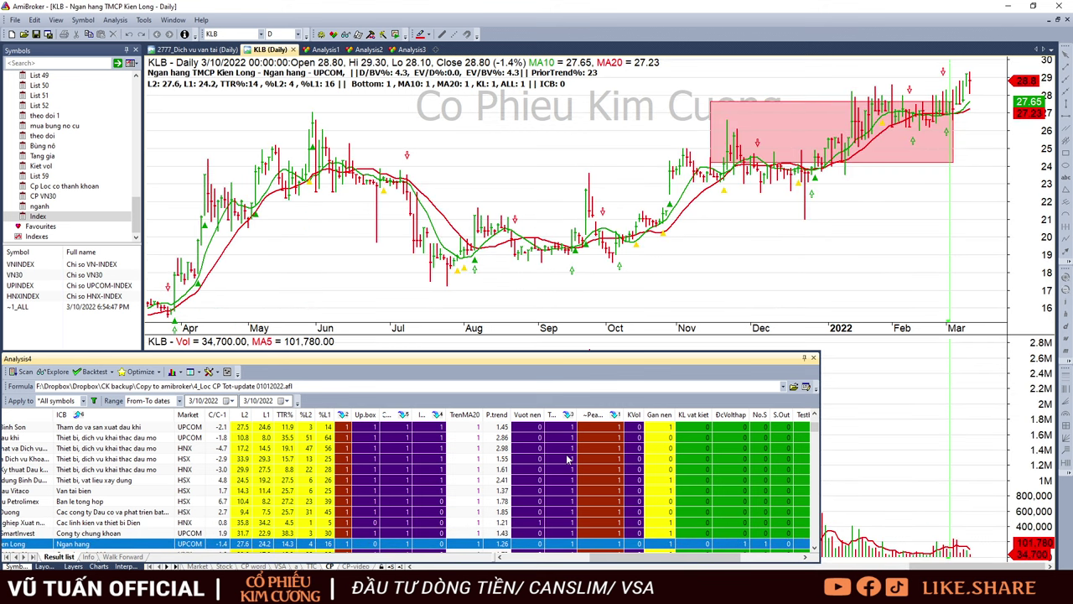
pyautogui.press('Down')
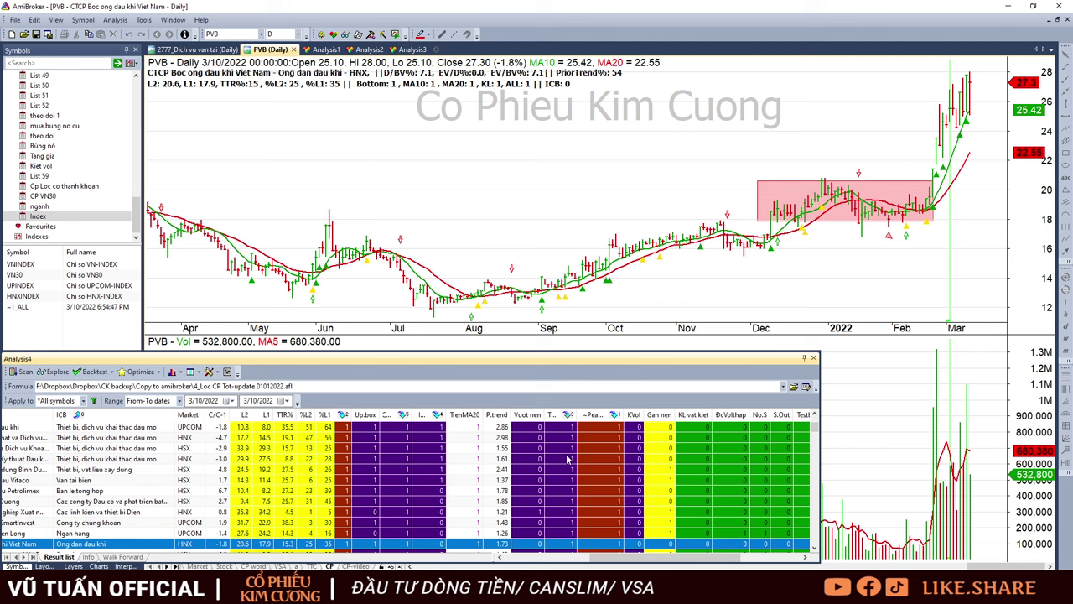
# View the charts of the result-list stocks SVD, AGM and FMC.
pyautogui.press('Down')
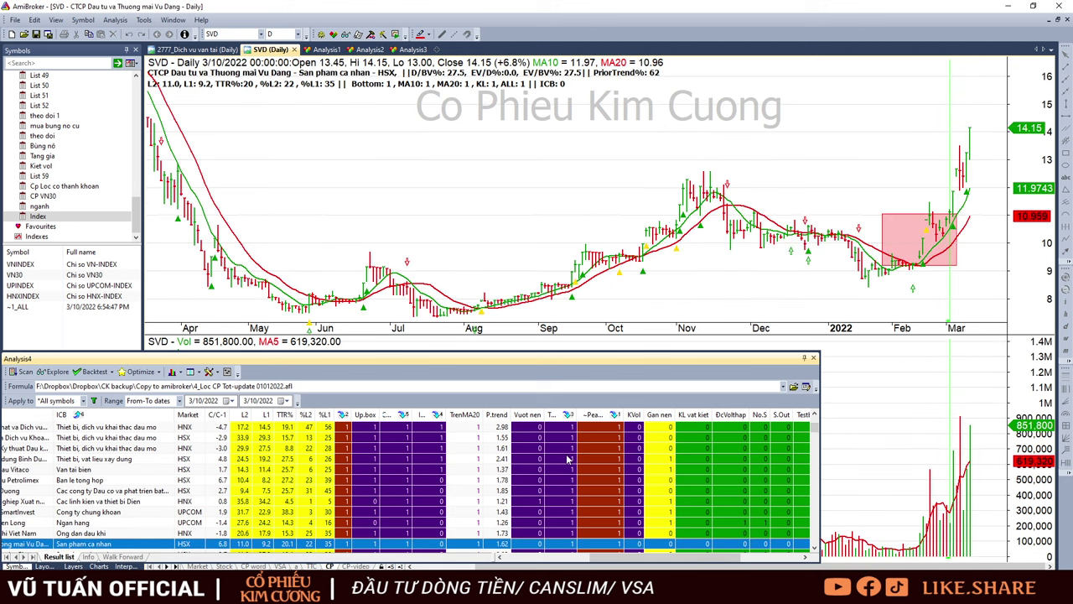
pyautogui.press('Down')
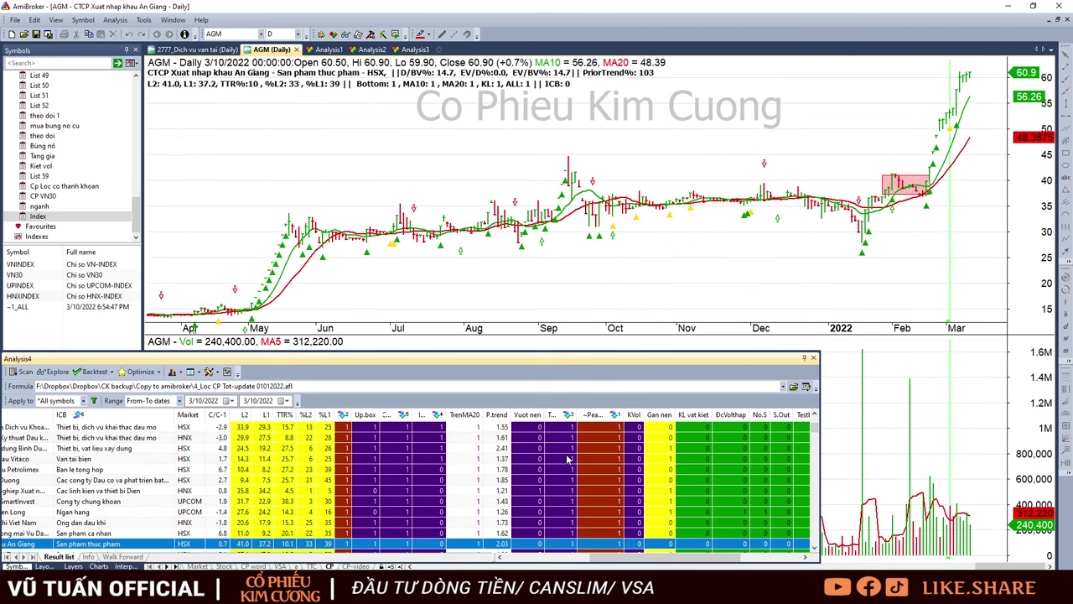
pyautogui.press('Down')
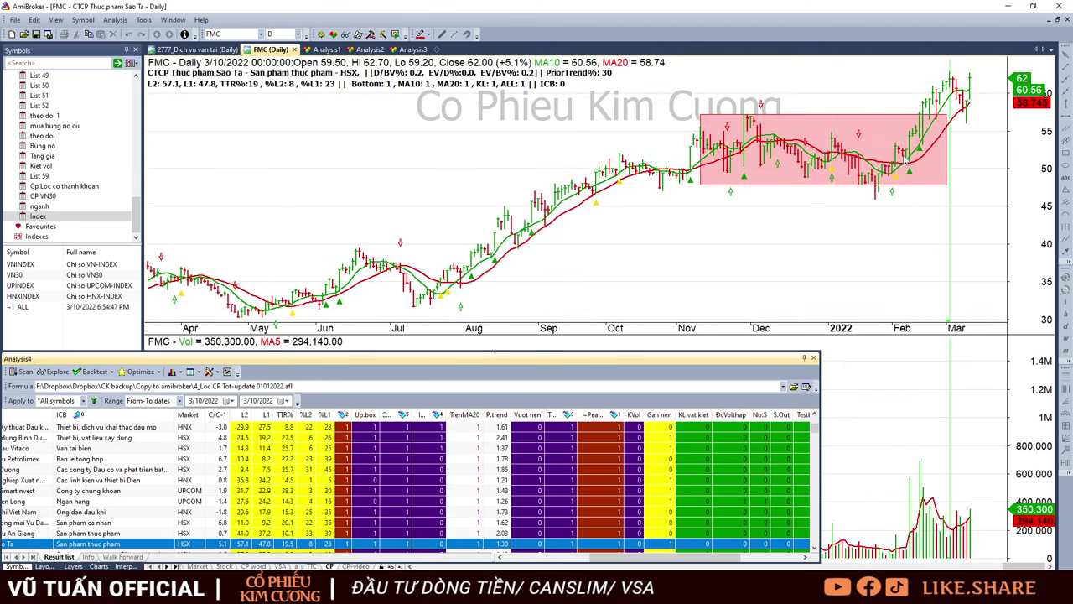
# Move FMC's rectangle up onto the latest price swing and resize it to span about 56.1 to 61.9, starting in January.
pyautogui.click(929, 101)
pyautogui.moveTo(929, 100); pyautogui.dragTo(922, 77)
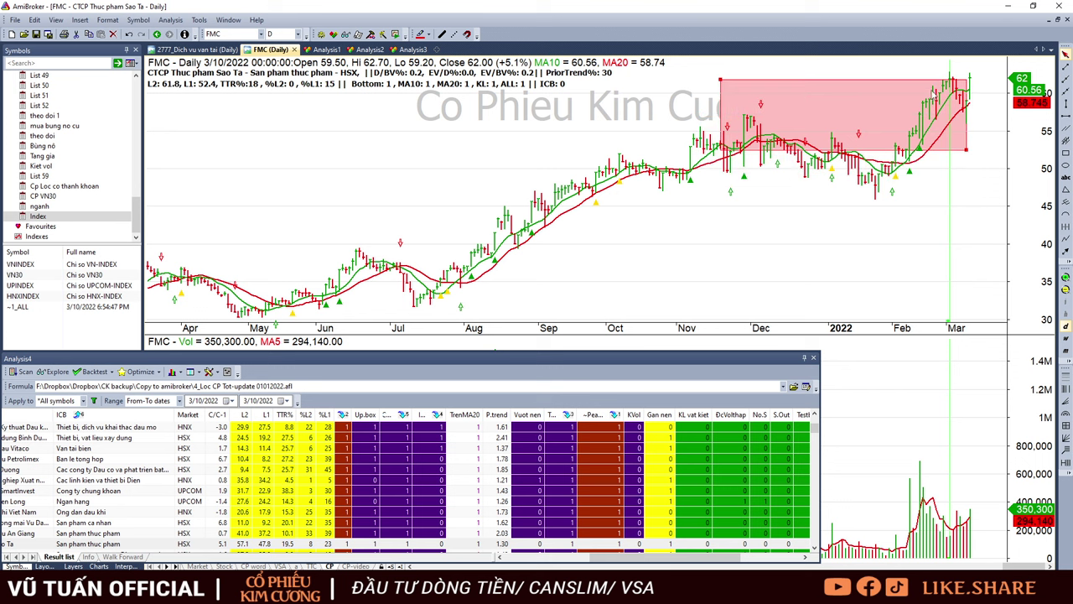
pyautogui.click(969, 159)
pyautogui.moveTo(970, 153); pyautogui.dragTo(970, 123)
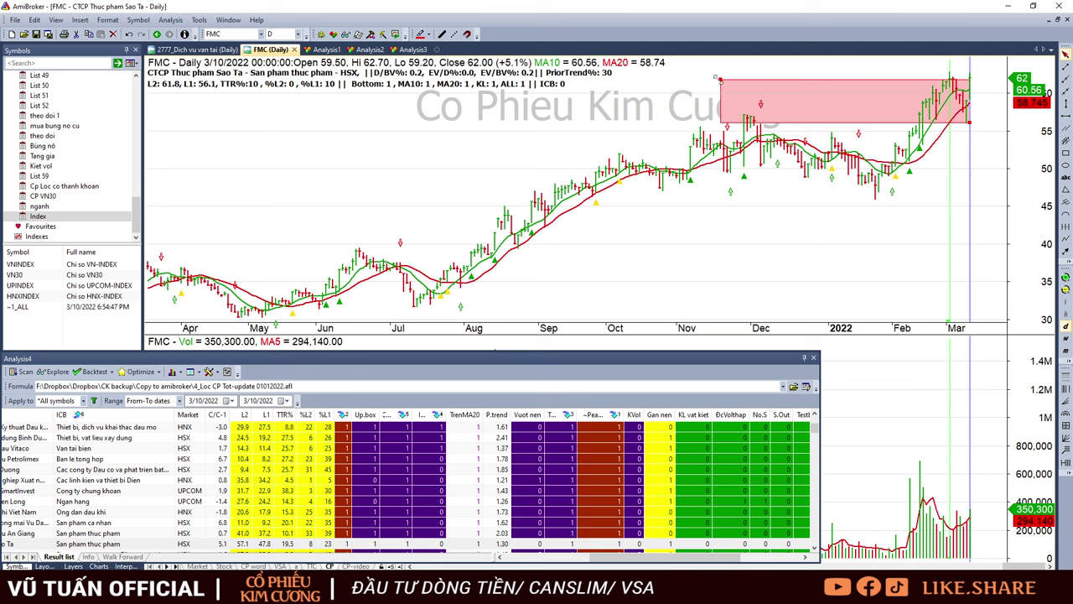
pyautogui.moveTo(720, 80); pyautogui.dragTo(876, 79)
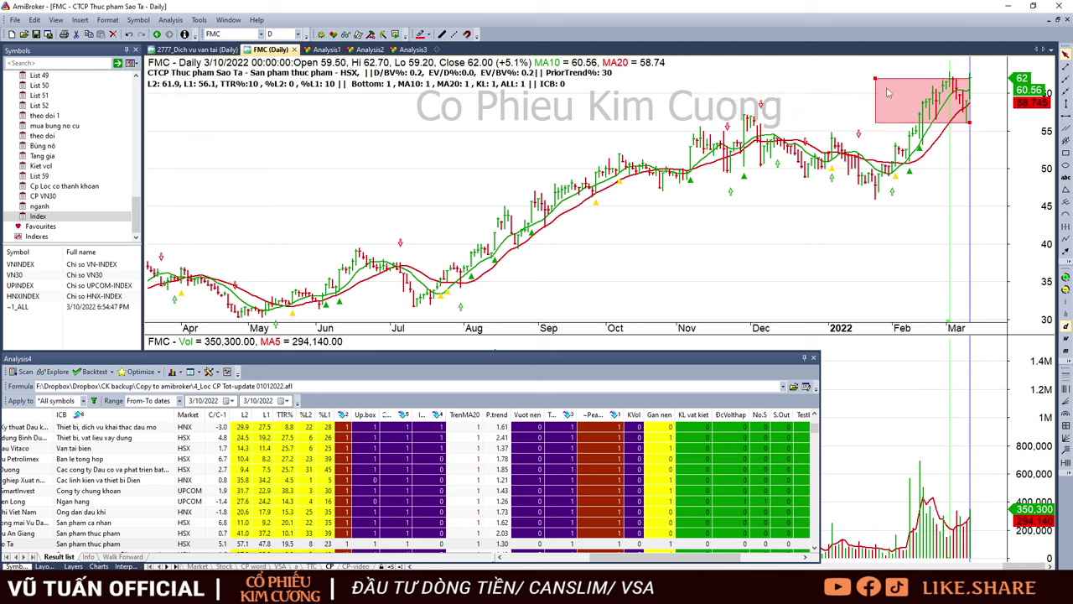
# Continue down the result list and view the charts of GEG, PXT and HUT.
pyautogui.scroll(-3, 613, 548)
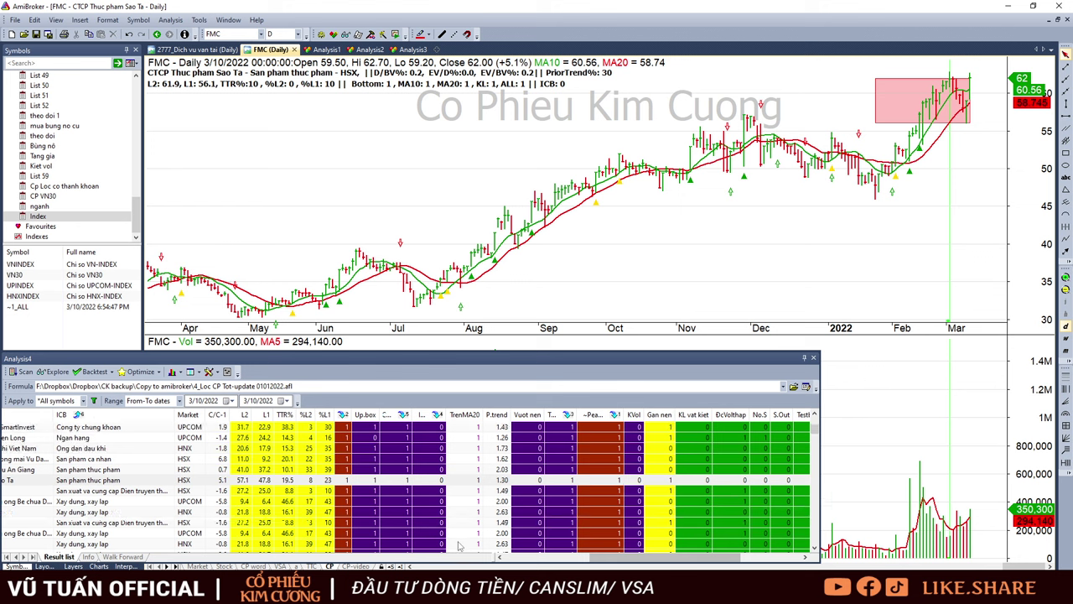
pyautogui.click(537, 460)
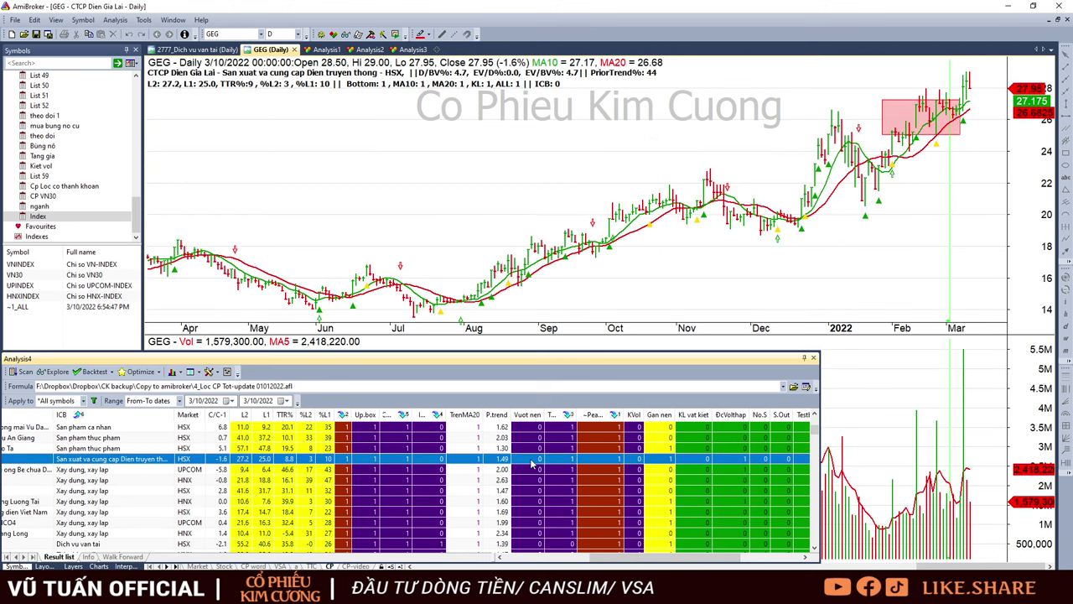
pyautogui.press('Down')
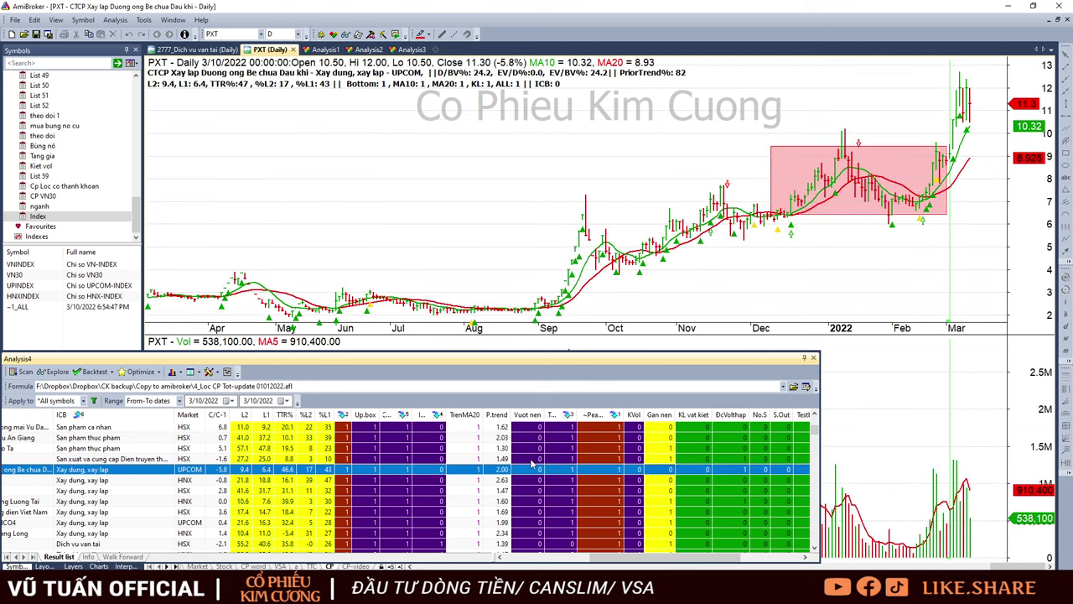
pyautogui.press('Down')
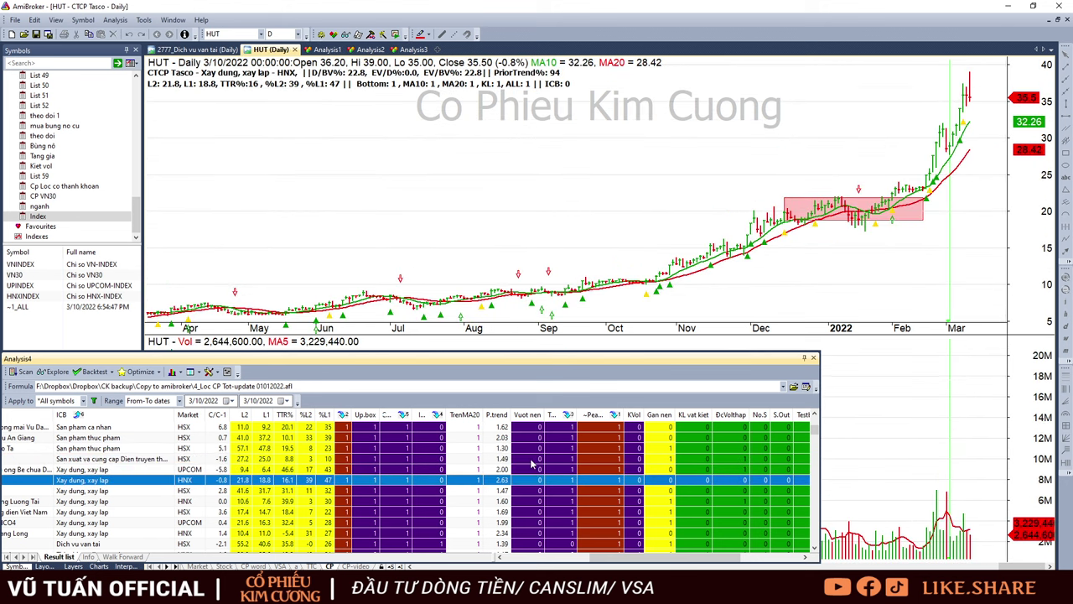
# Inspect the latest price bars on HUT's daily chart.
pyautogui.click(968, 99)
pyautogui.click(970, 95)
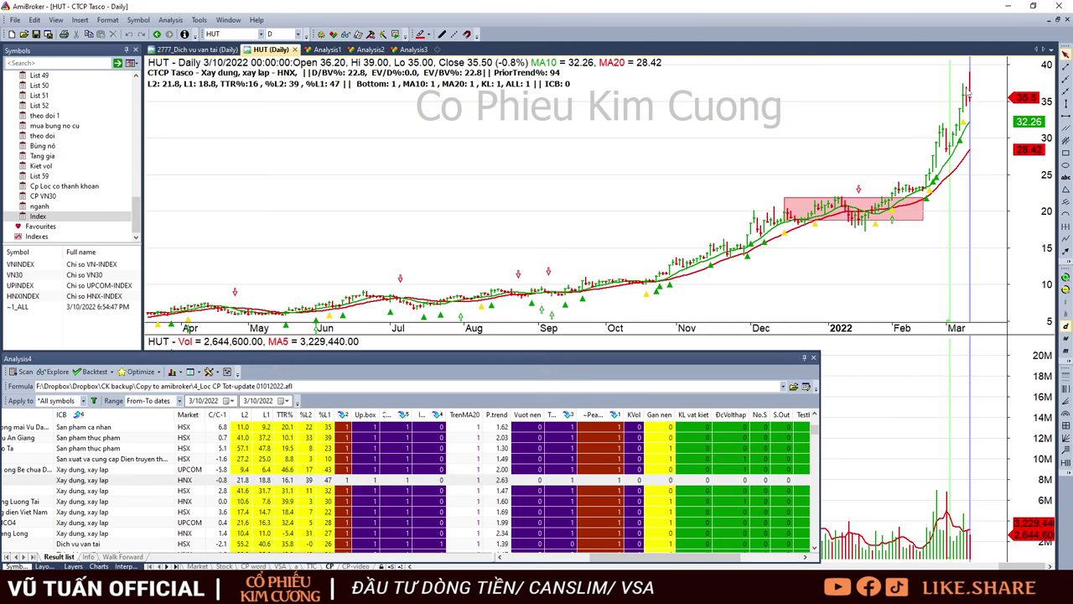
pyautogui.click(967, 94)
pyautogui.click(971, 97)
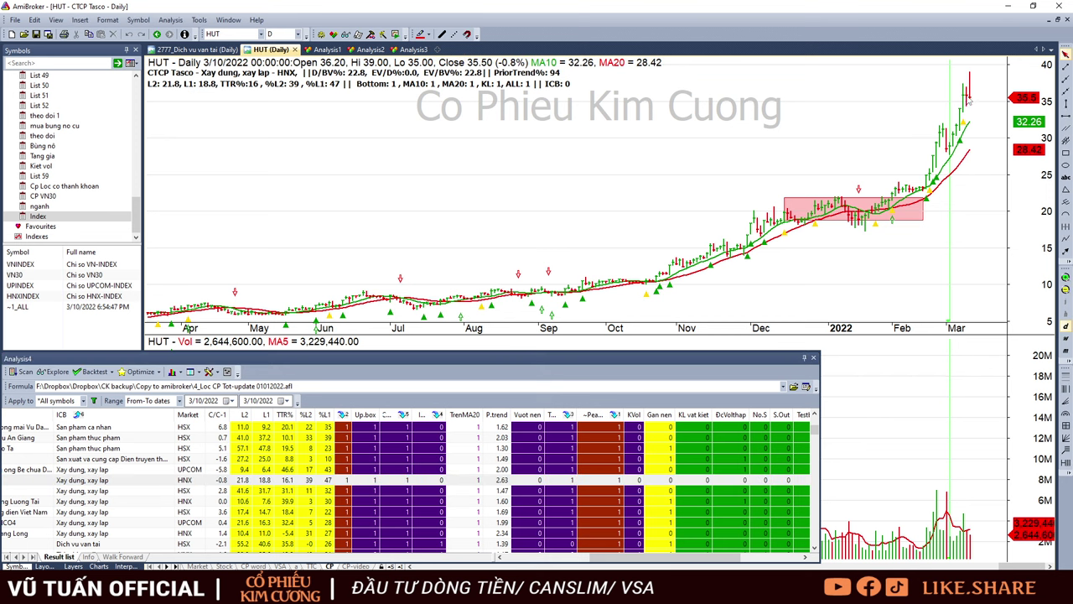
pyautogui.click(964, 98)
pyautogui.click(981, 101)
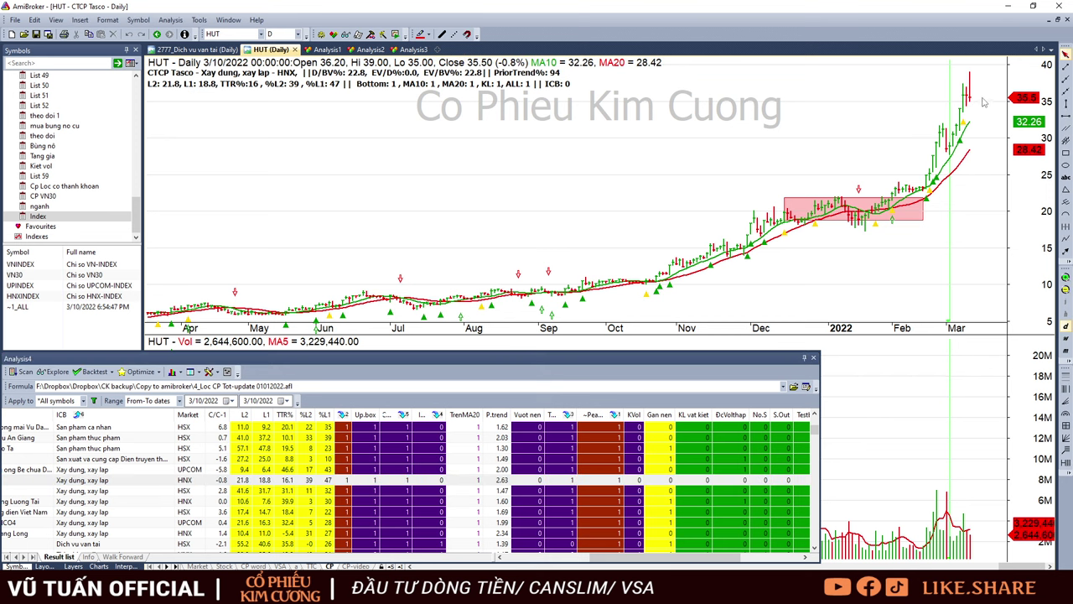
# Look through the charts of the construction stocks from PC1 through C4G to DST.
pyautogui.click(440, 493)
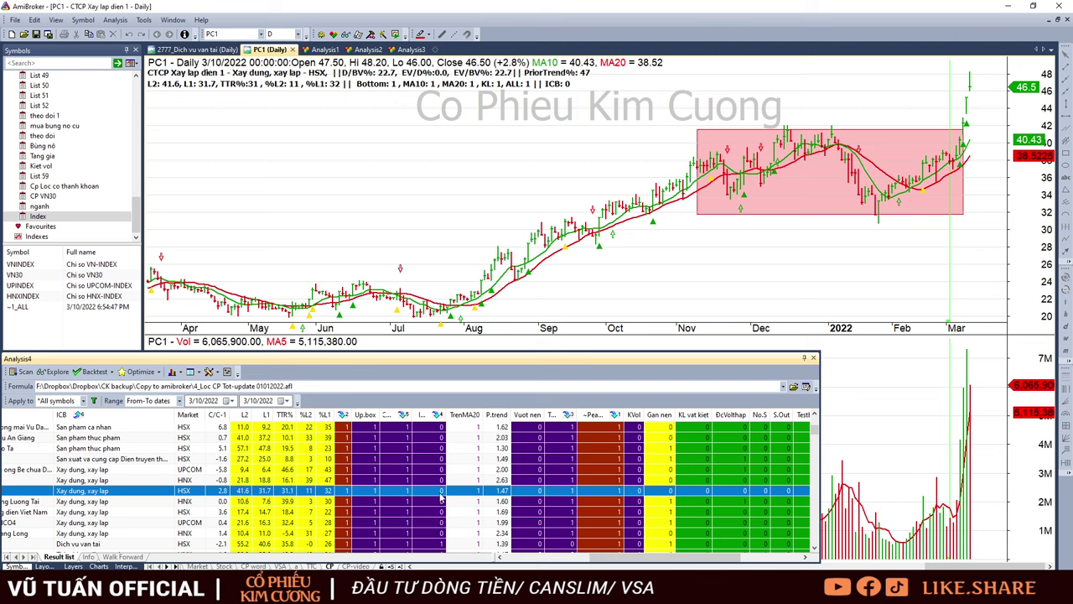
pyautogui.click(440, 499)
pyautogui.press('Up')
pyautogui.press('Down')
pyautogui.press('Down')
pyautogui.press('Down')
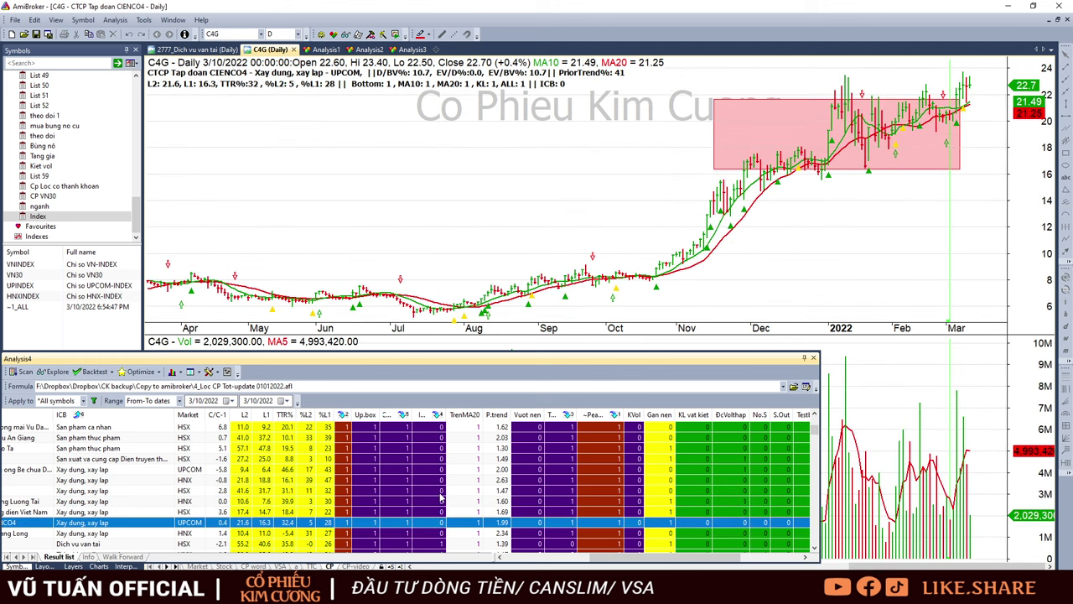
pyautogui.press('Down')
pyautogui.press('Up')
pyautogui.press('Down')
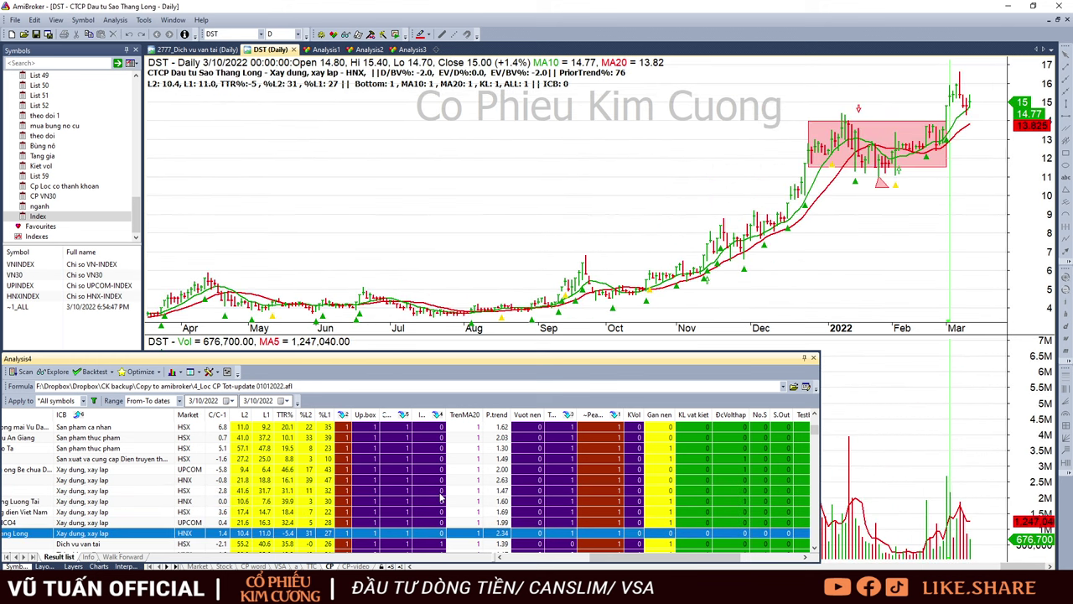
# View the charts of GMD, HDA and PSD, and continue down the result list to KOS.
pyautogui.press('Down')
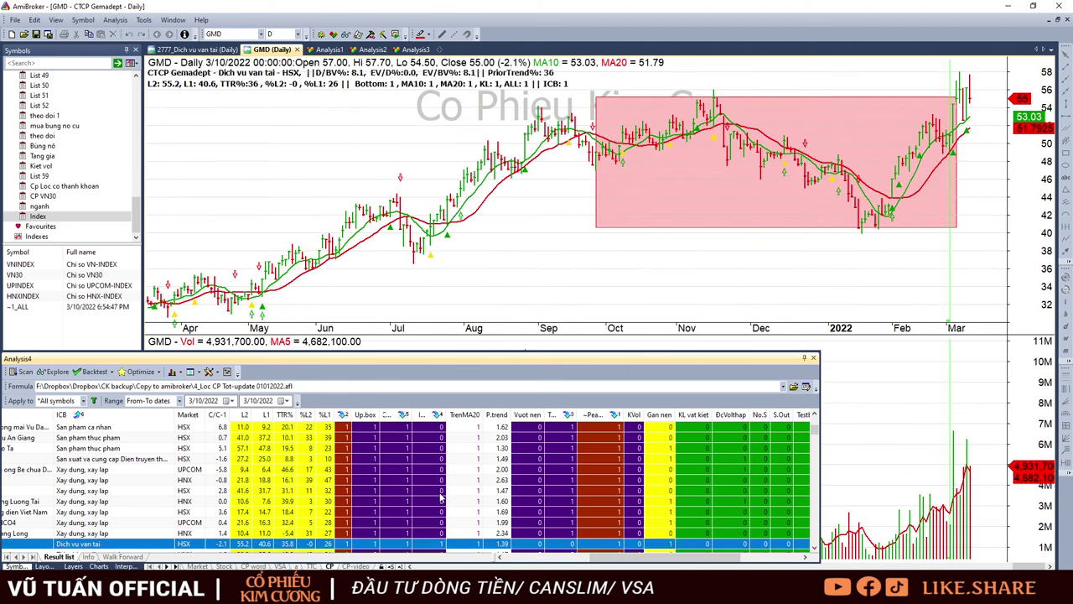
pyautogui.press('Down')
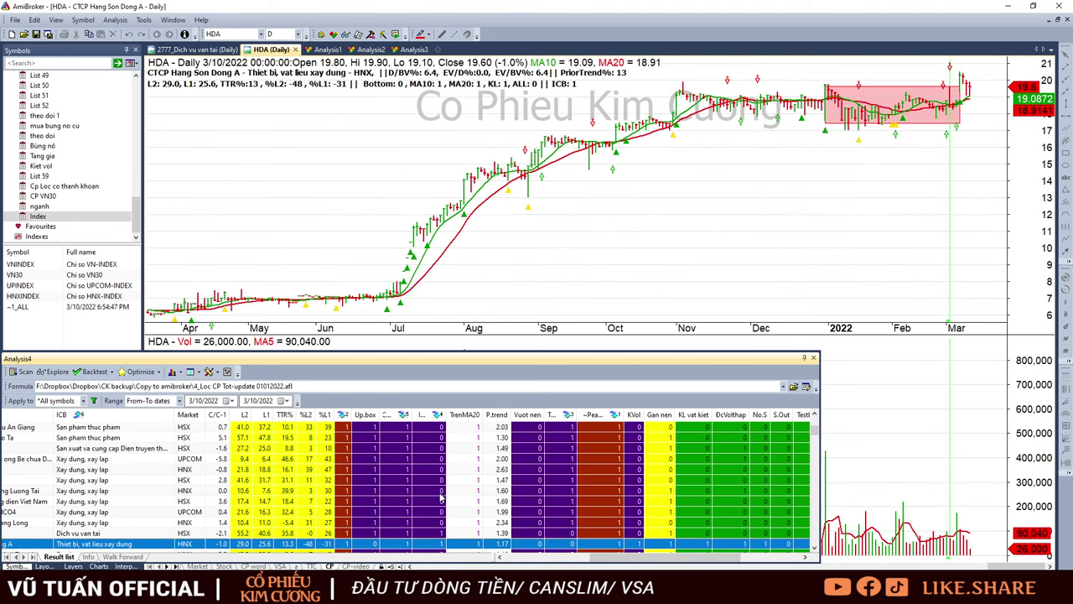
pyautogui.press('Down')
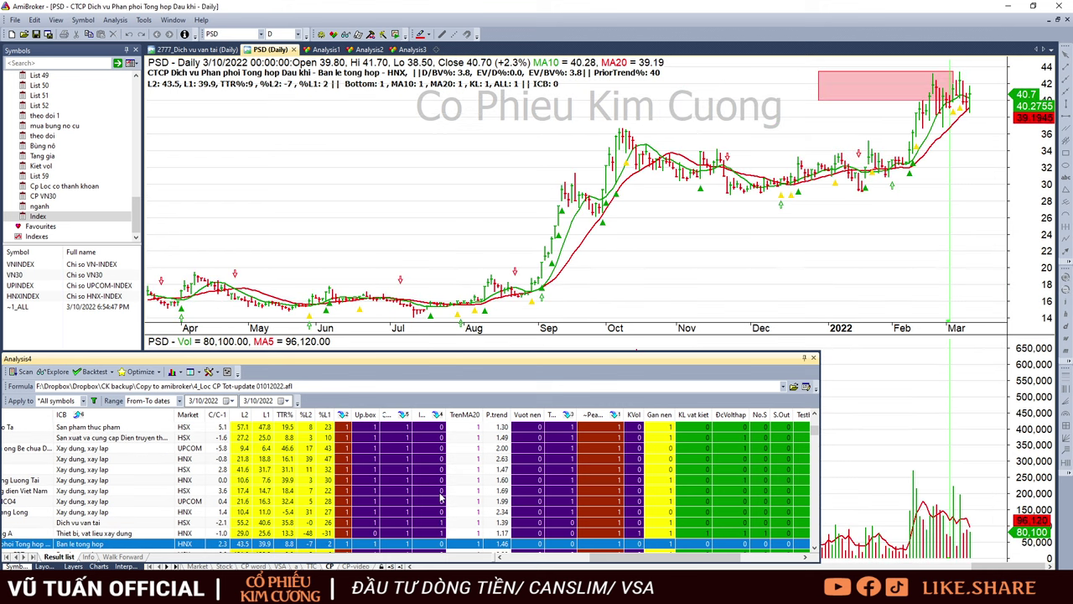
pyautogui.press('Down')
pyautogui.press('Down')
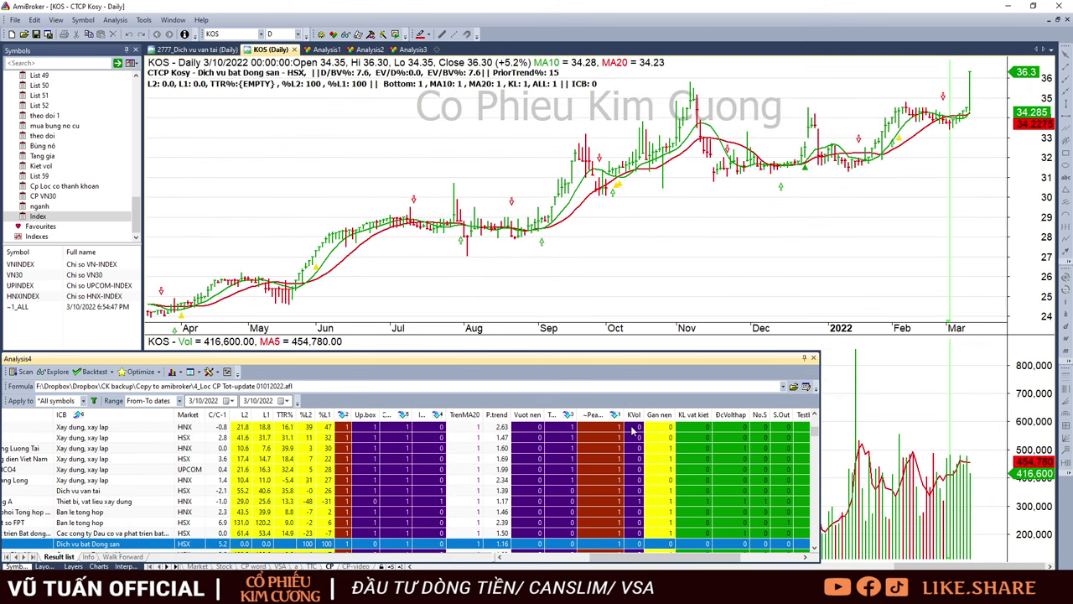
pyautogui.click(980, 189)
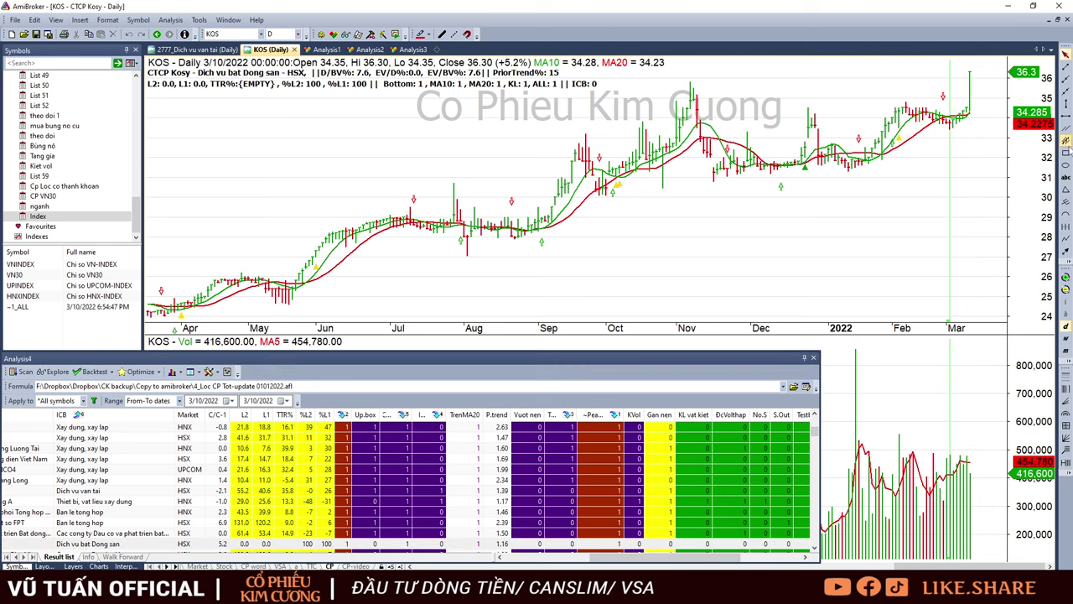
pyautogui.click(900, 99)
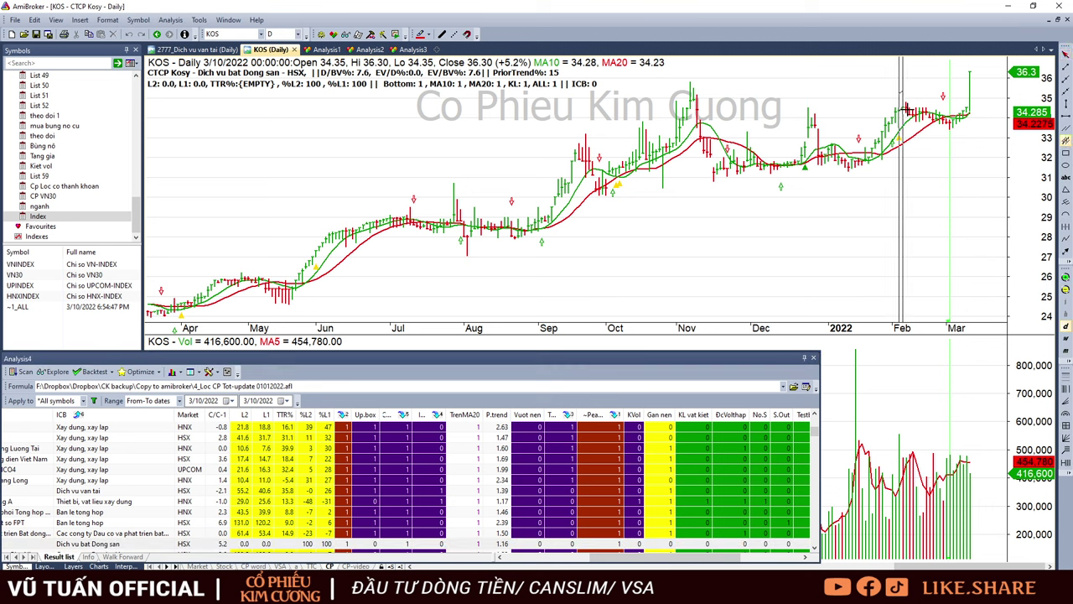
pyautogui.moveTo(901, 99)
pyautogui.mouseDown()
pyautogui.moveTo(959, 131)
pyautogui.moveTo(973, 109)
pyautogui.mouseUp()
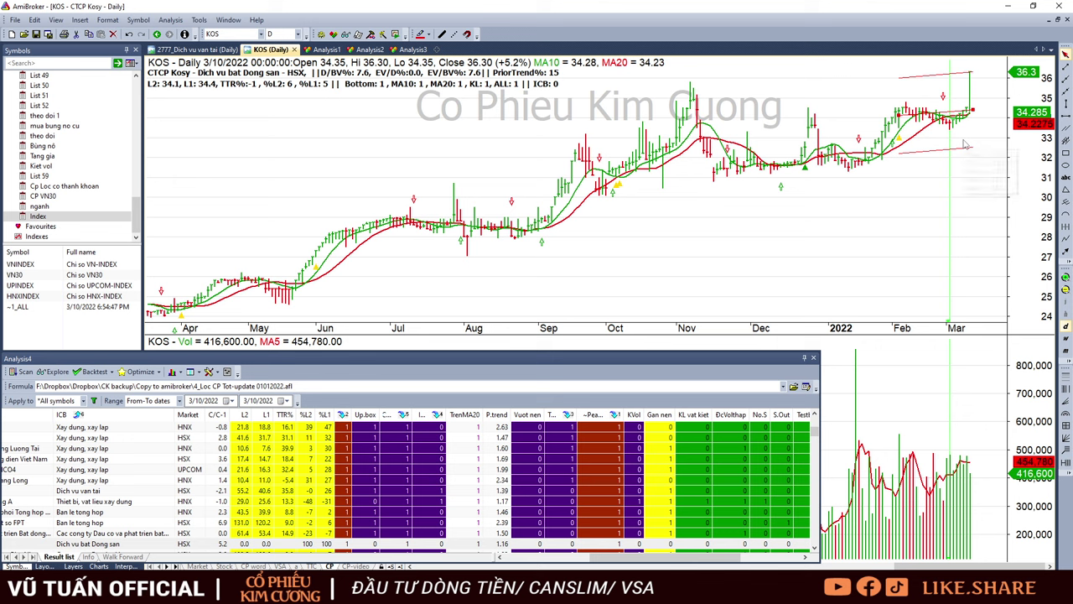
pyautogui.press('Delete')
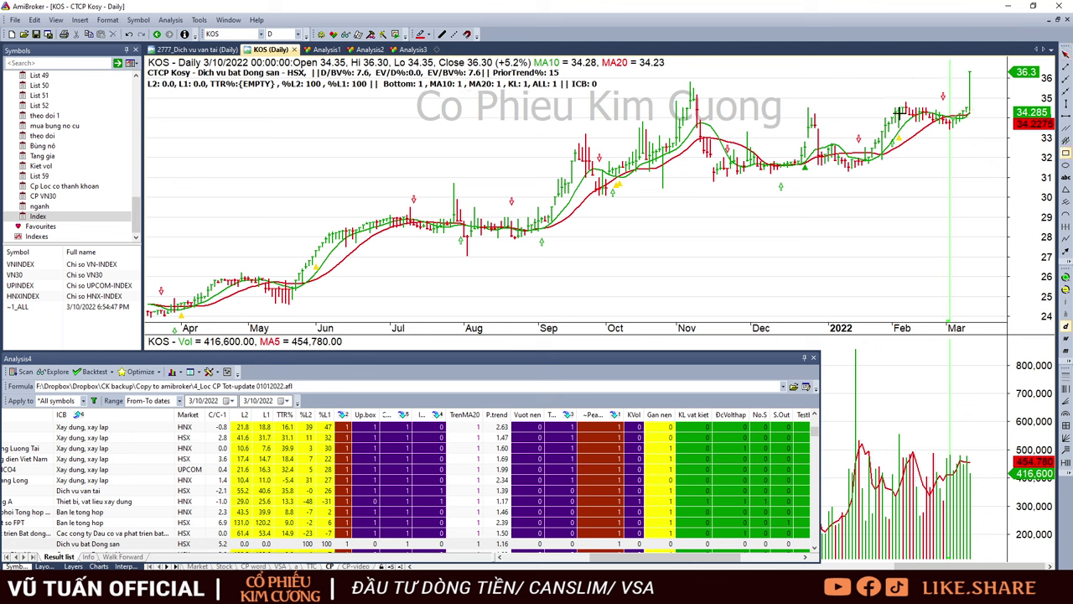
# Draw a rectangle over KOS's sideways range from early February to the latest bar, spanning about 33.6 to 34.6.
pyautogui.moveTo(895, 104); pyautogui.dragTo(970, 126)
# View the charts of PNJ, CNG and PVT in the result list.
pyautogui.scroll(-2, 635, 496)
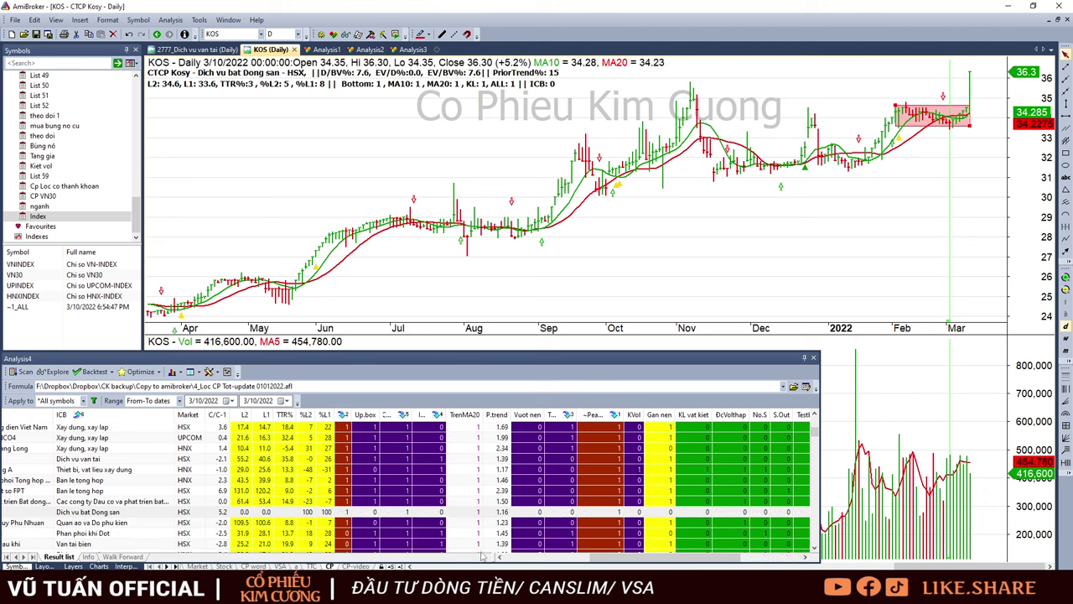
pyautogui.click(634, 492)
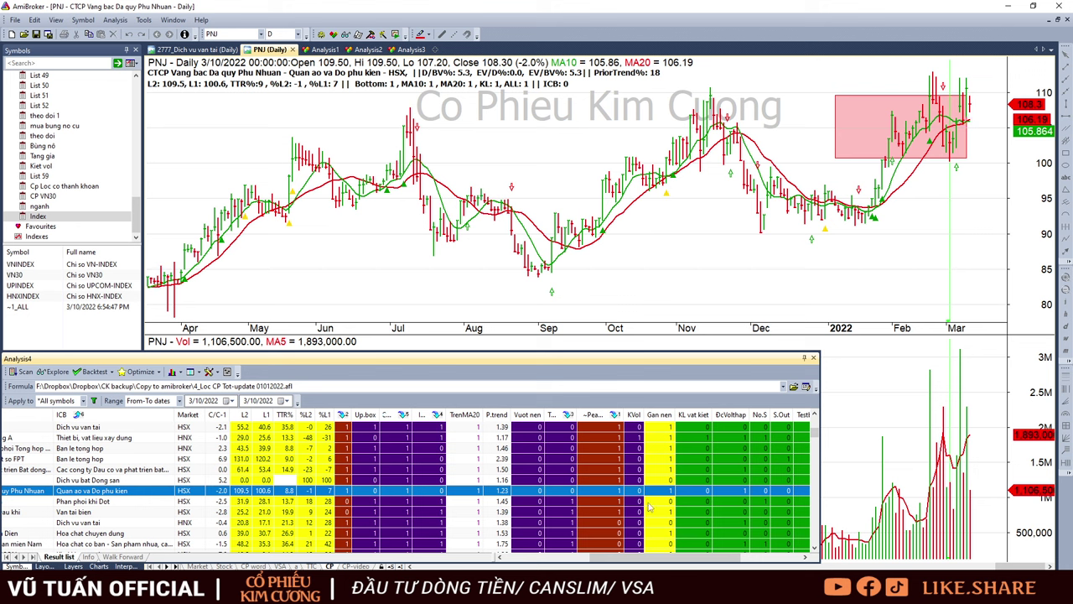
pyautogui.click(612, 502)
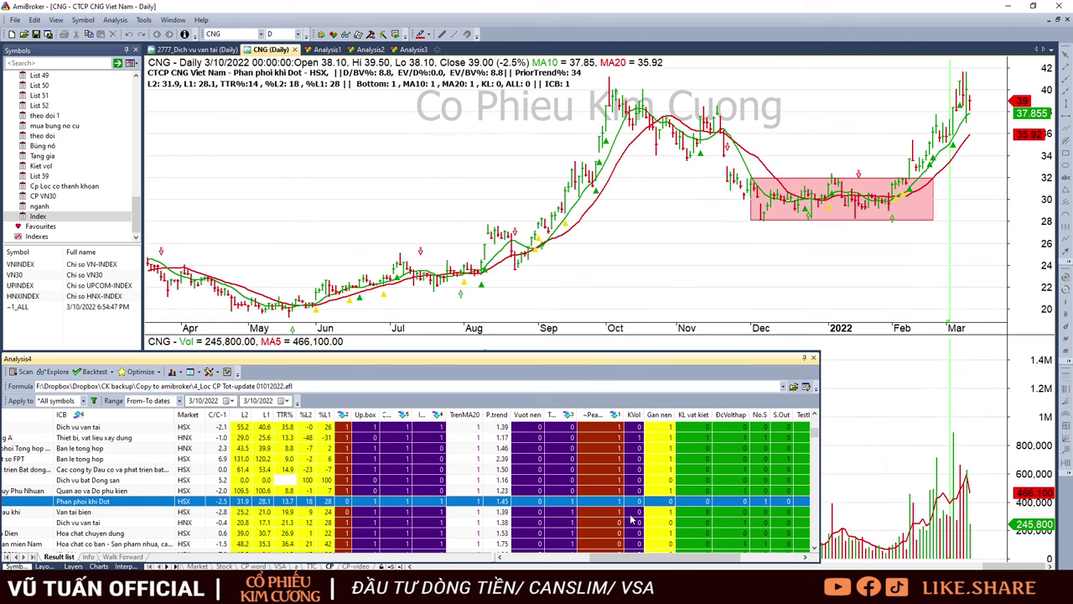
pyautogui.click(631, 514)
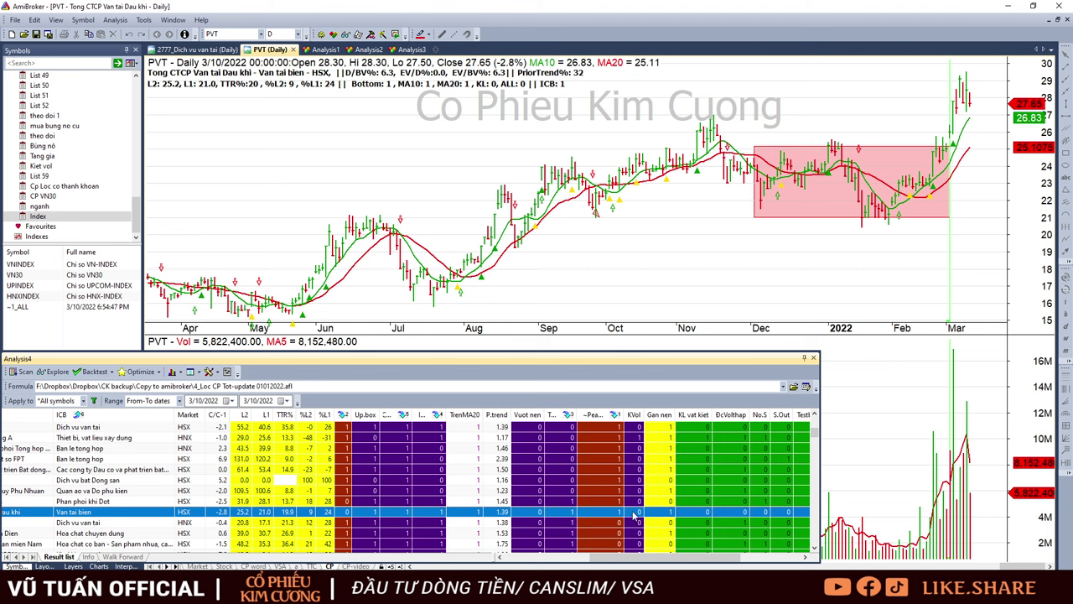
# Go further down the result list to view the charts of the transport stock VSC and the chemical stock DGC.
pyautogui.scroll(-5, 527, 478)
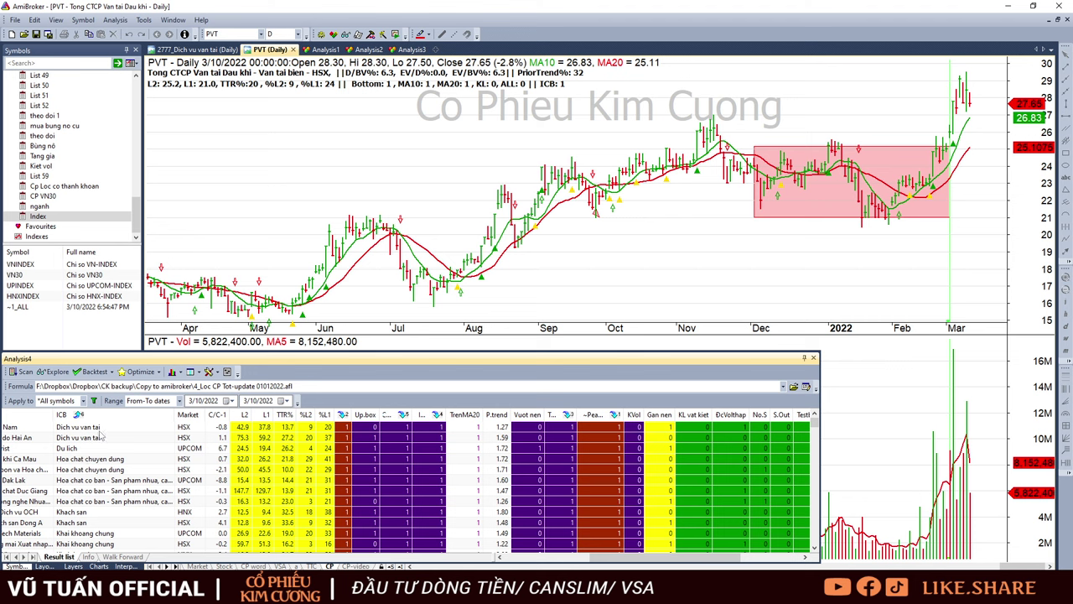
pyautogui.click(100, 428)
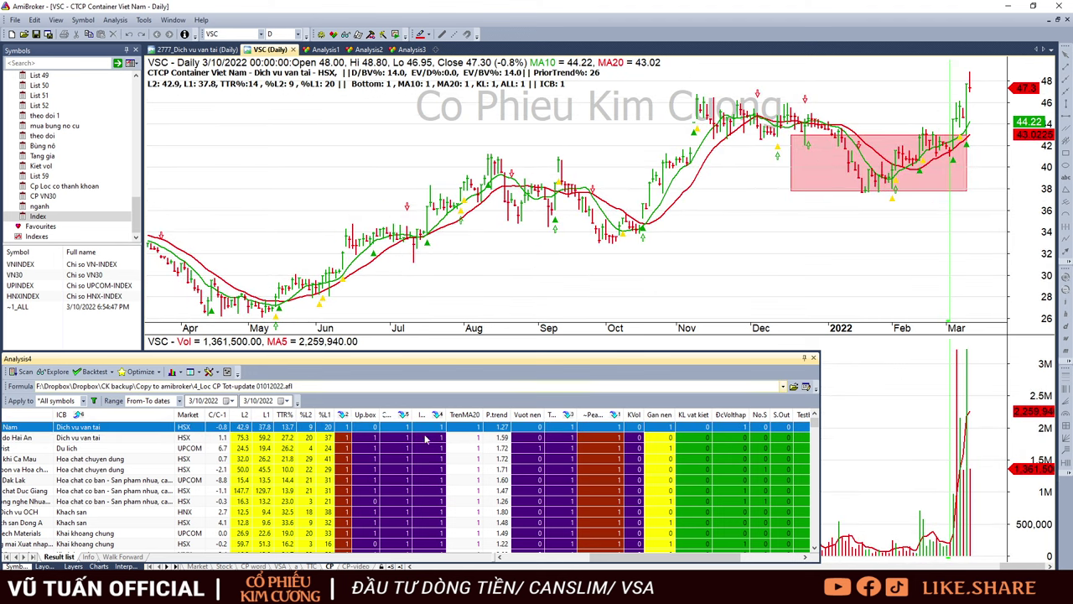
pyautogui.click(71, 480)
pyautogui.click(96, 491)
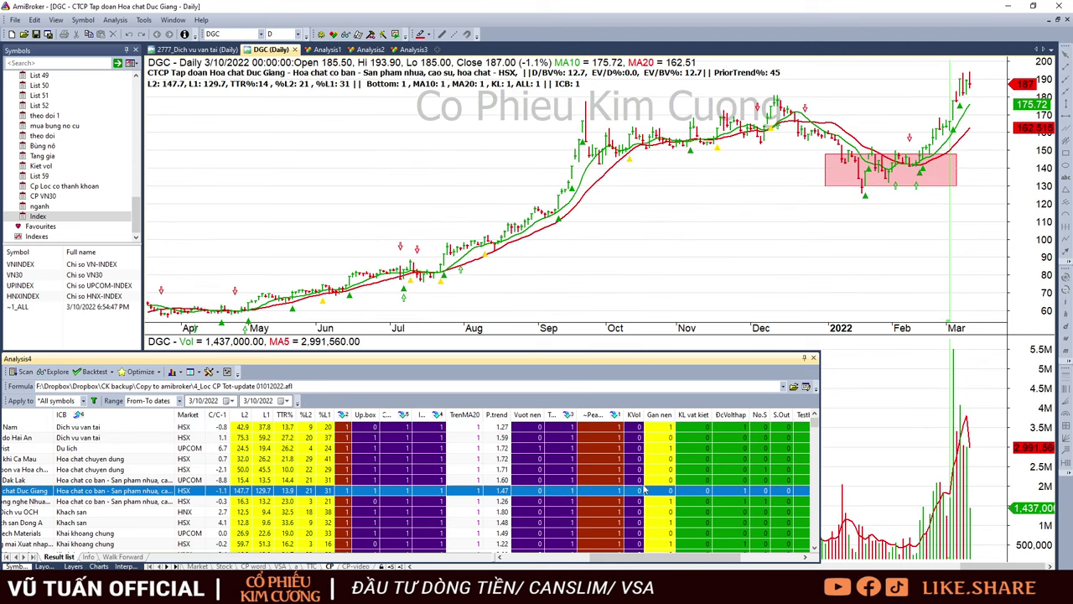
# Sort the result list by KVol with the 1 values first, widen that column slightly, and add ICB as the second sort key.
pyautogui.click(635, 414)
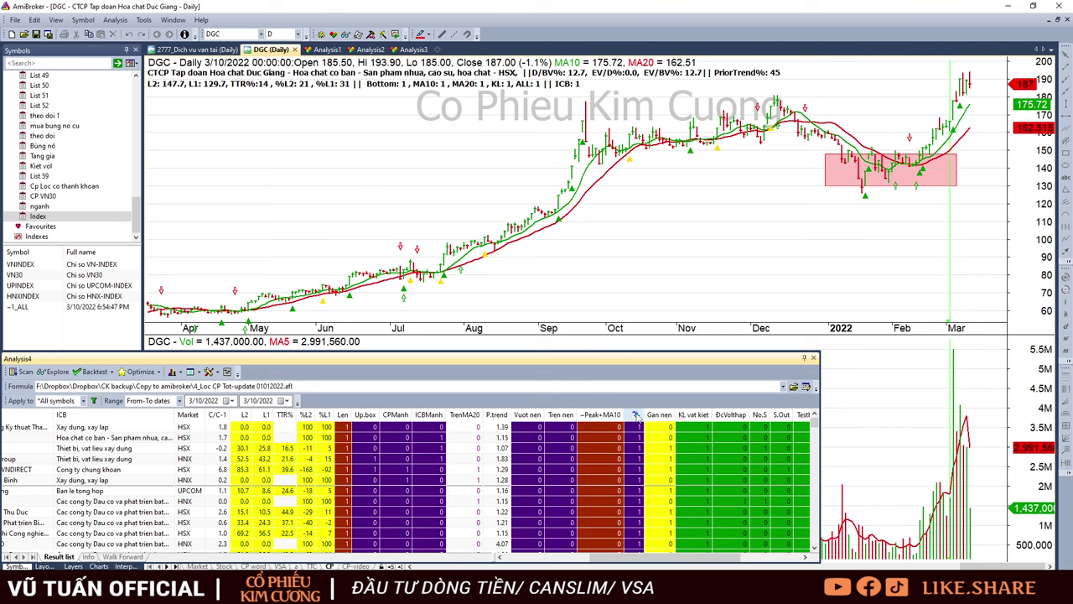
pyautogui.moveTo(645, 414); pyautogui.dragTo(648, 412)
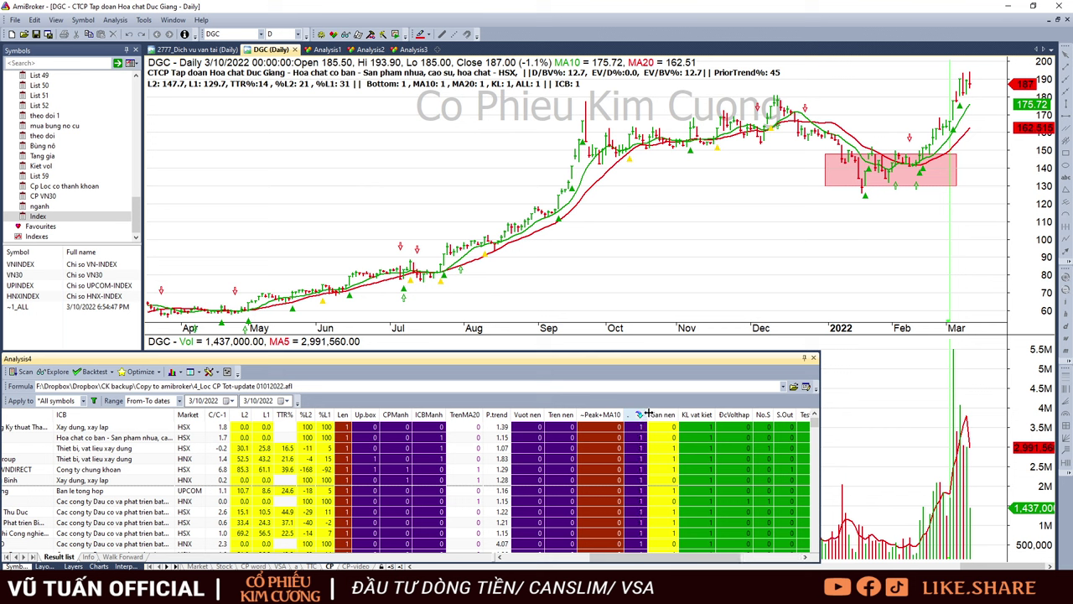
pyautogui.click(646, 414)
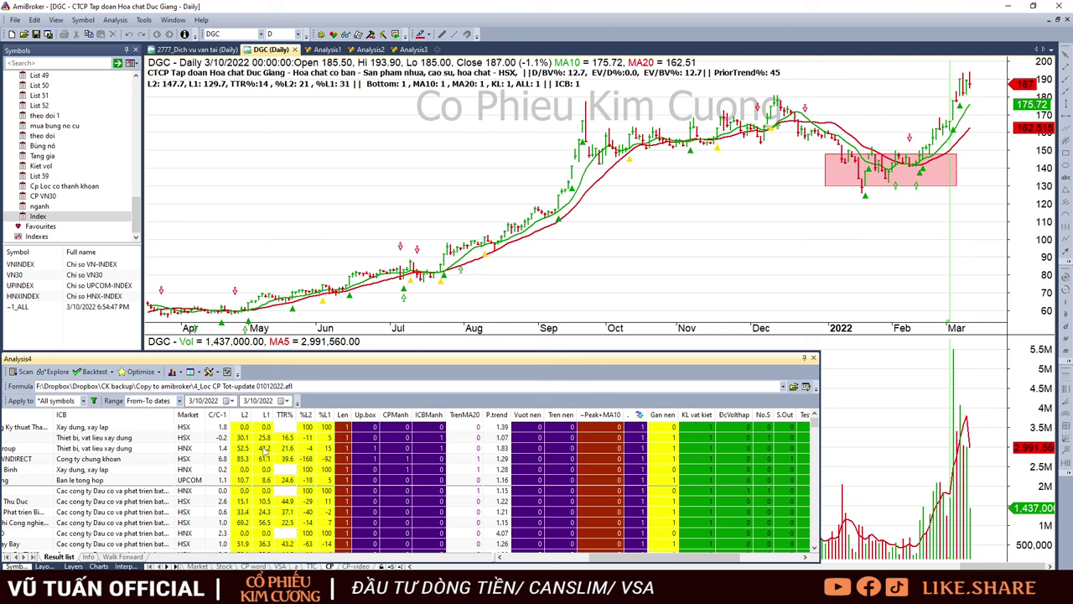
pyautogui.rightClick(145, 417)
pyautogui.click(198, 449)
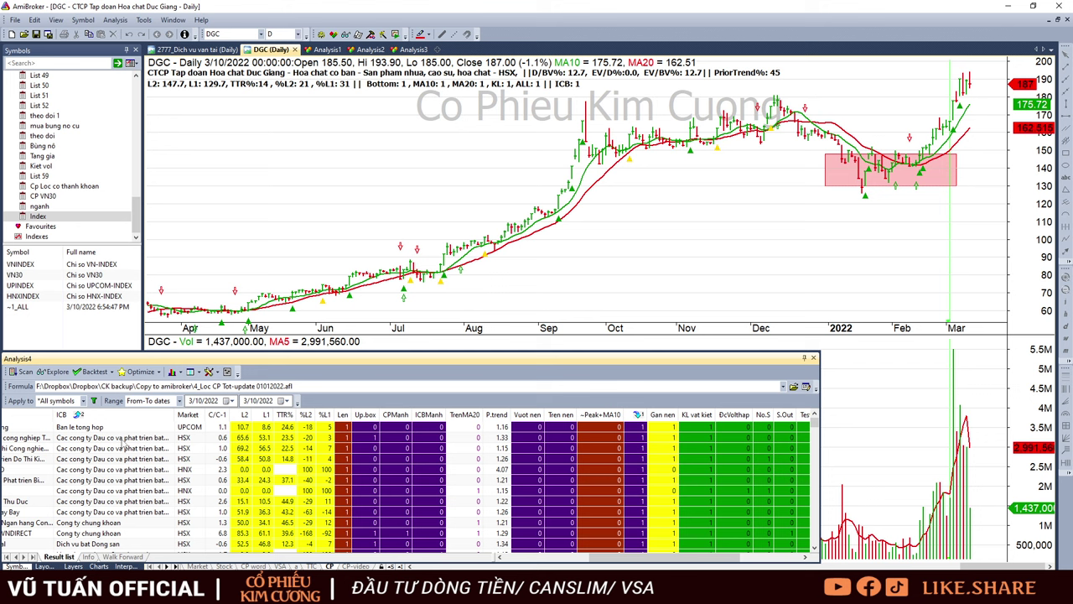
# View the charts of LMH, TIP and D2D in the result list, examining TIP's latest price bars.
pyautogui.click(126, 427)
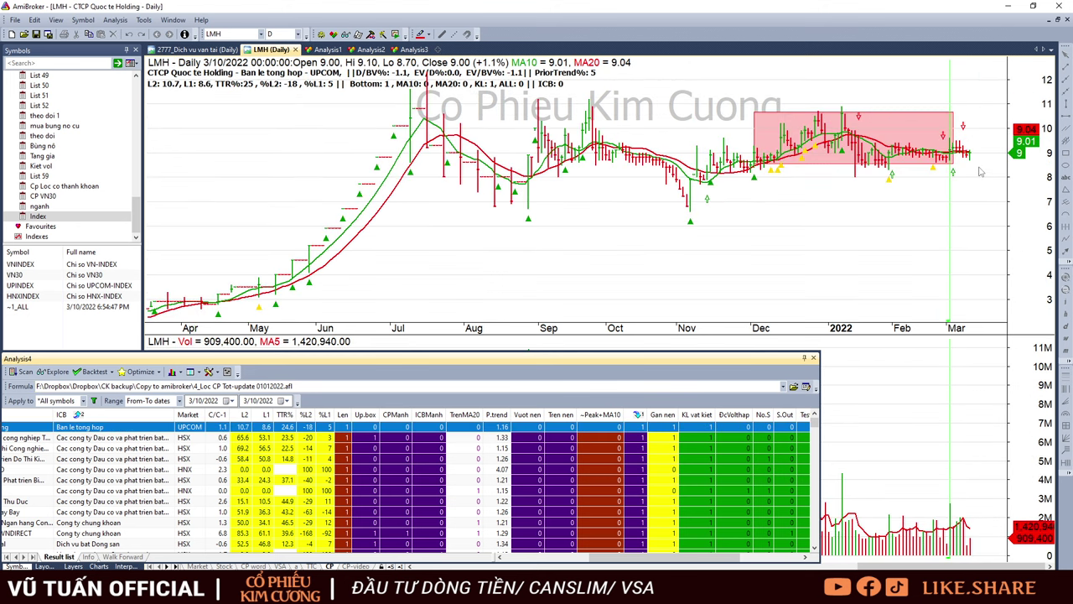
pyautogui.click(156, 437)
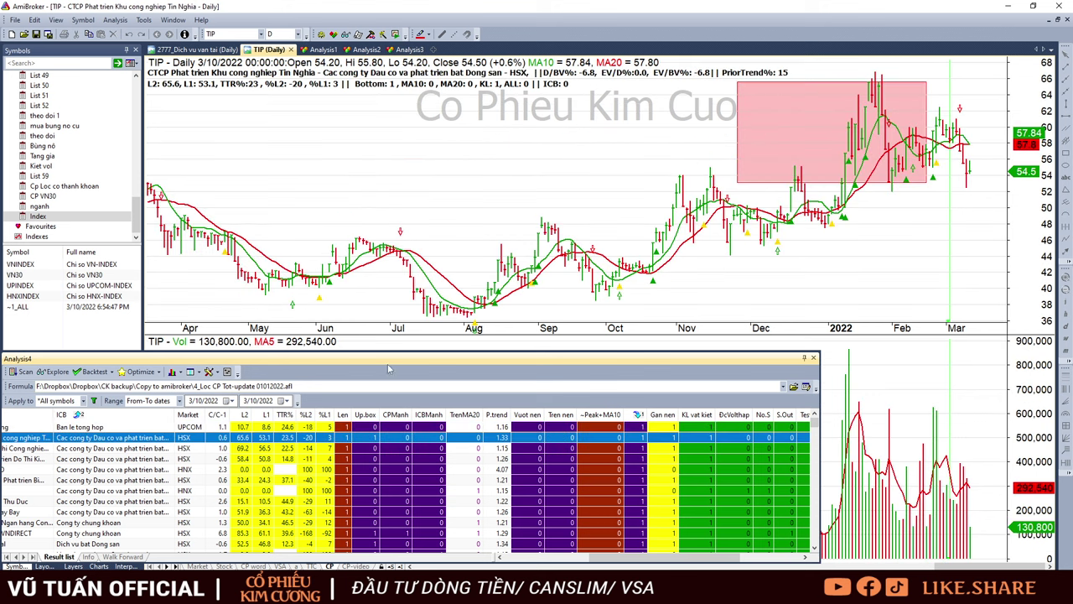
pyautogui.click(950, 170)
pyautogui.click(967, 176)
pyautogui.click(985, 177)
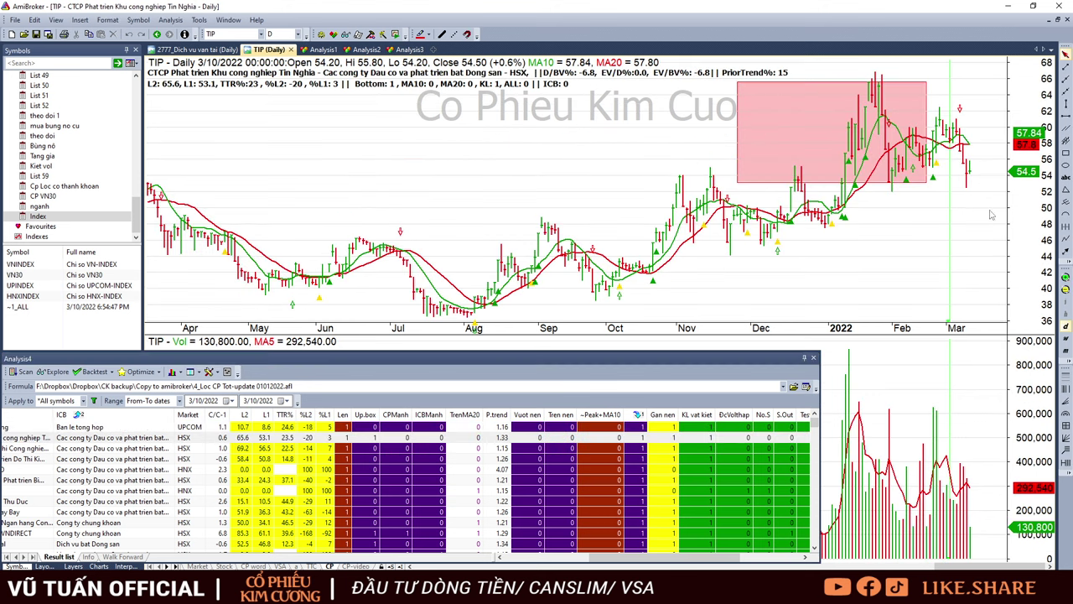
pyautogui.click(85, 448)
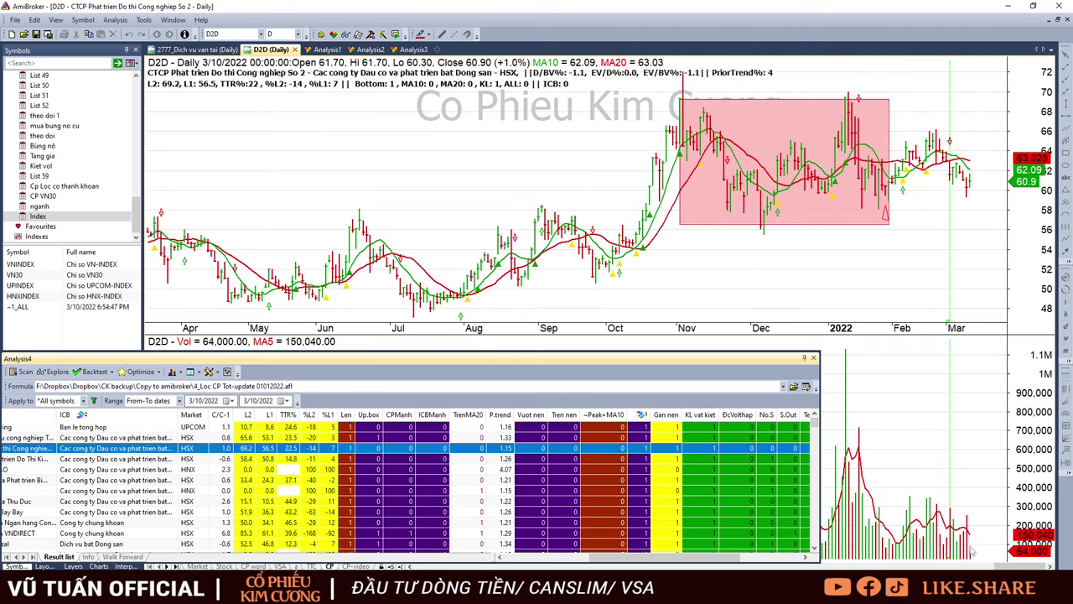
# View KBC's chart and read its recent volume bars for 2/24, 3/8, 3/9 and 3/10/2022.
pyautogui.press('Down')
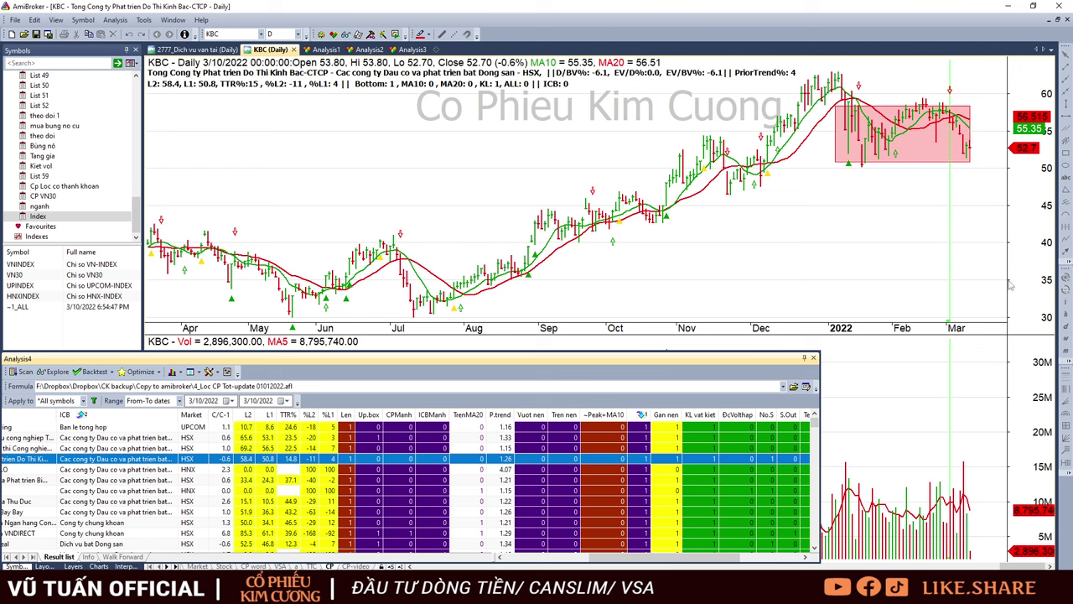
pyautogui.click(910, 518)
pyautogui.click(937, 507)
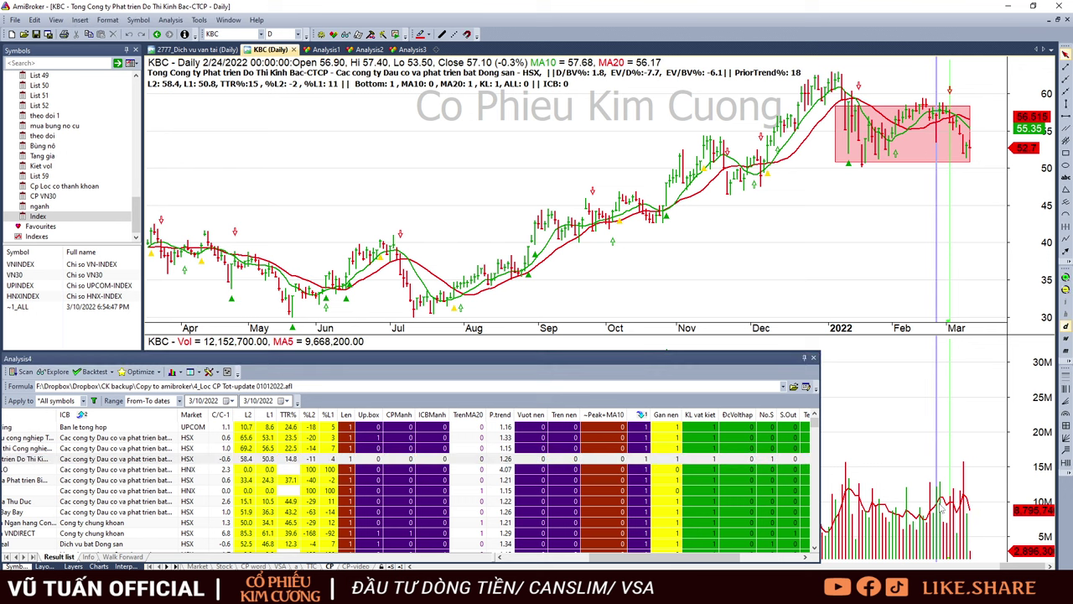
pyautogui.click(964, 484)
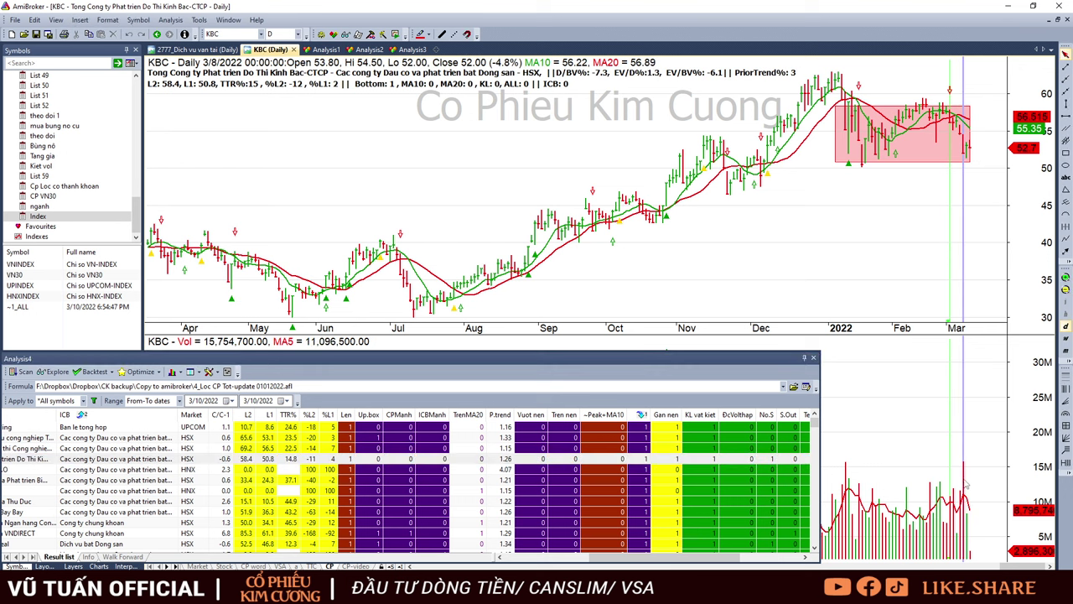
pyautogui.click(969, 528)
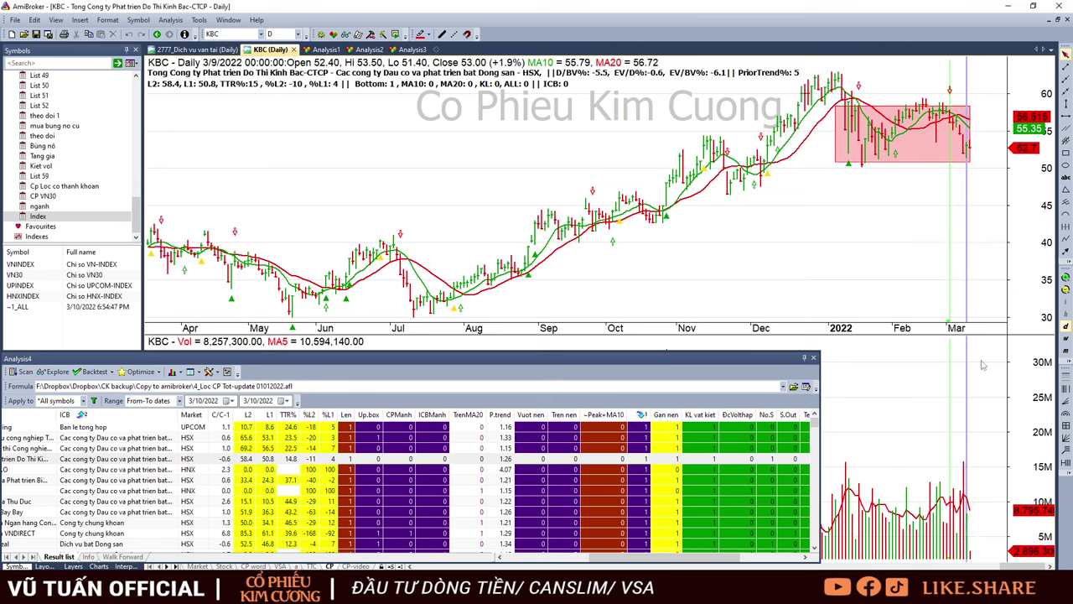
pyautogui.click(974, 545)
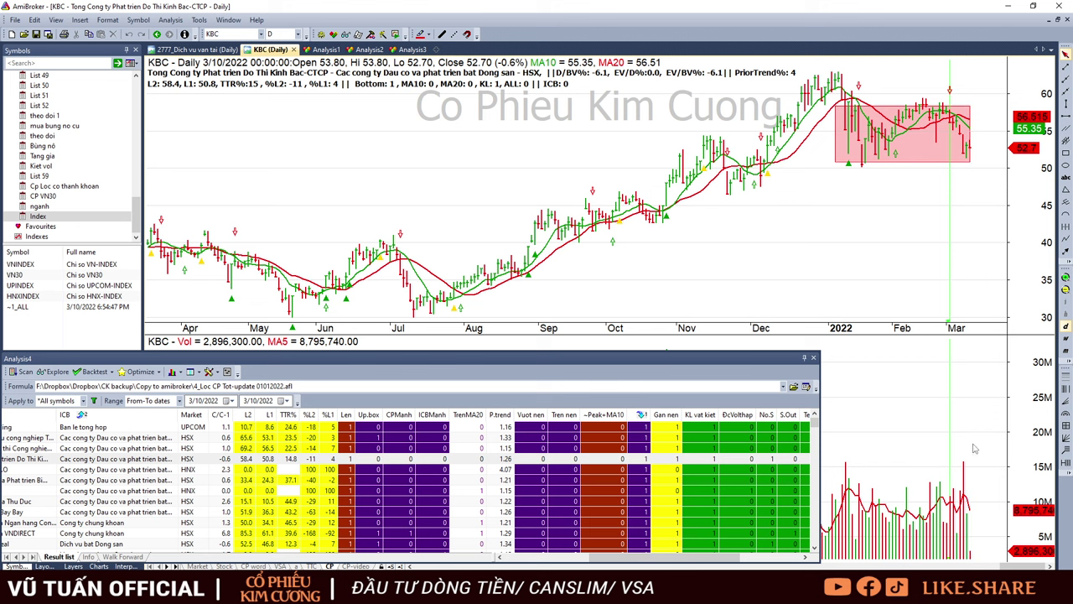
# View the charts of the real-estate developers from CEO through TDC and TDH to the last one in the group.
pyautogui.click(374, 473)
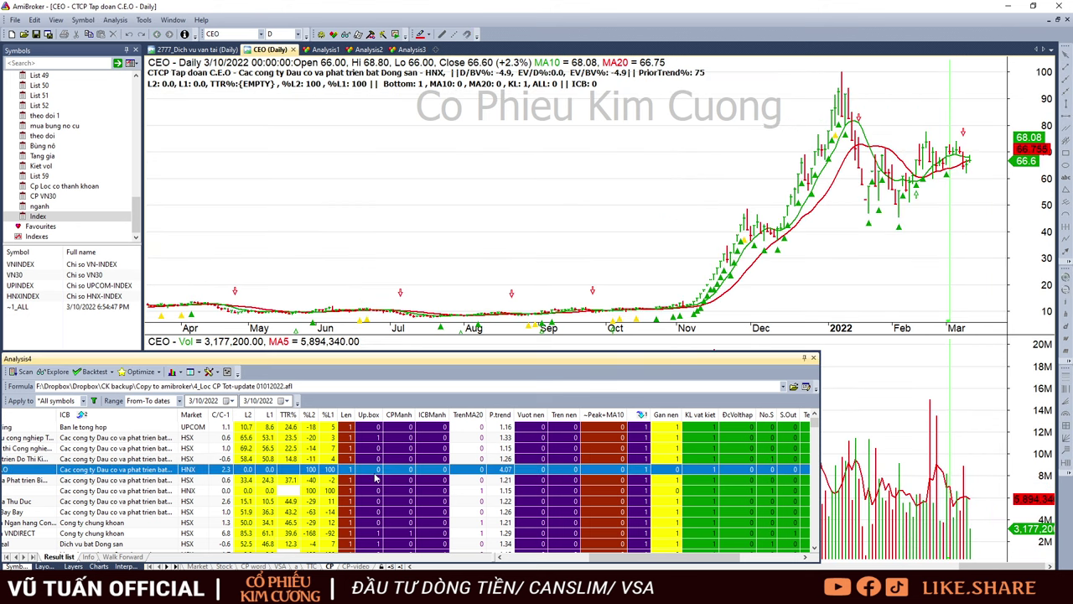
pyautogui.press('Down')
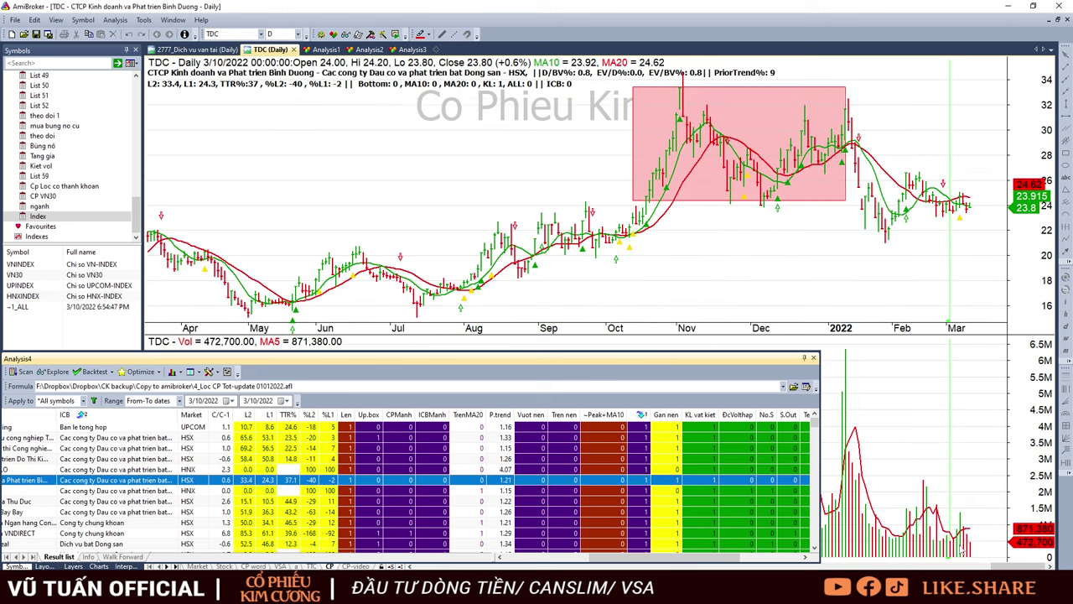
pyautogui.press('Down')
pyautogui.press('Down')
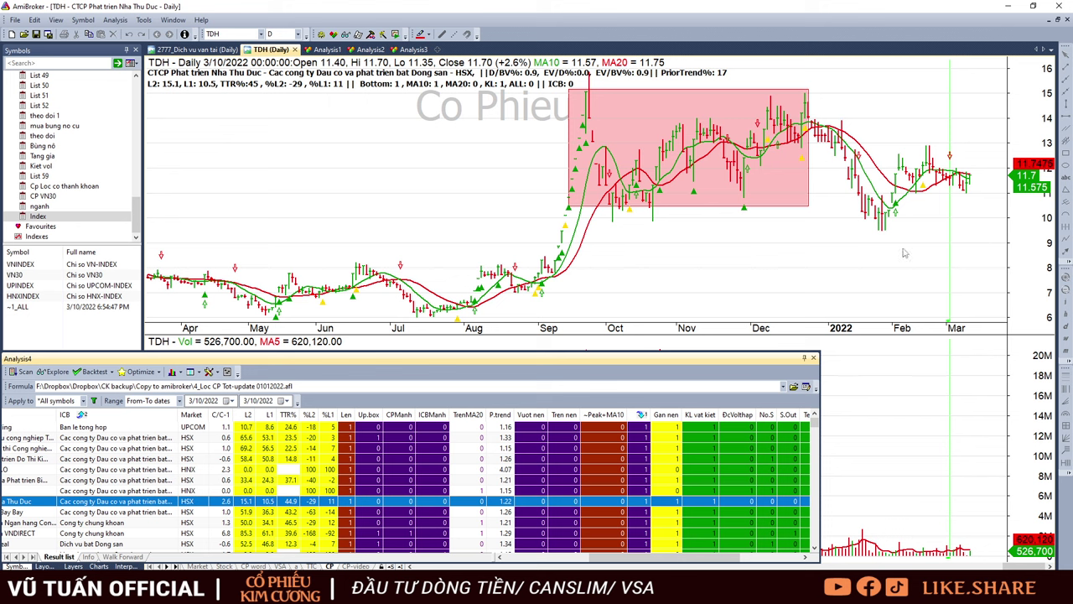
pyautogui.press('Down')
# Compare the charts of the two securities companies CTS and VND, finishing on VND.
pyautogui.press('Down')
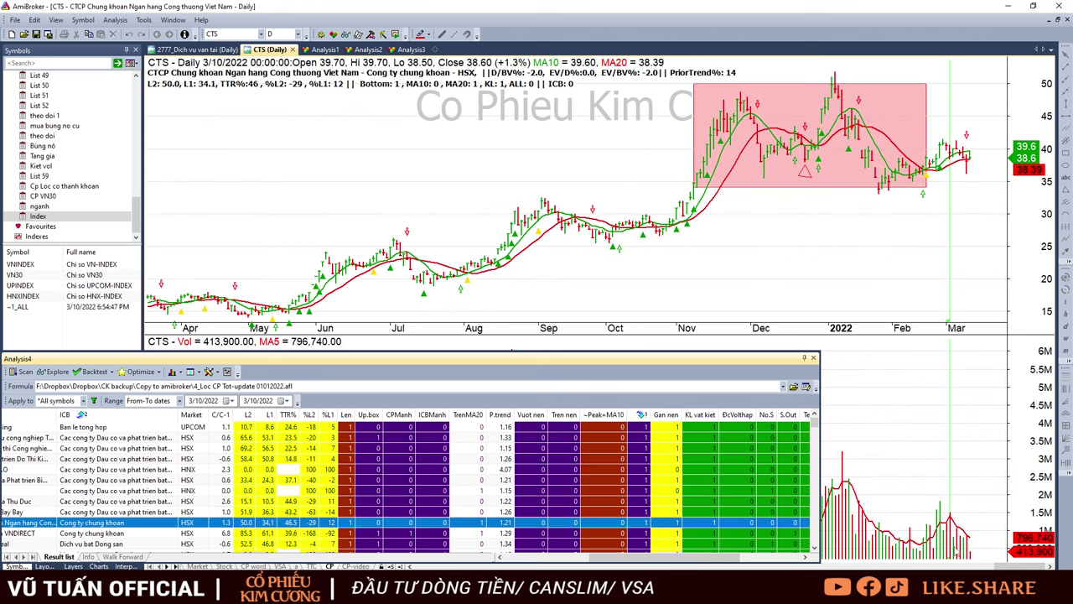
pyautogui.scroll(-1, 176, 503)
pyautogui.click(109, 501)
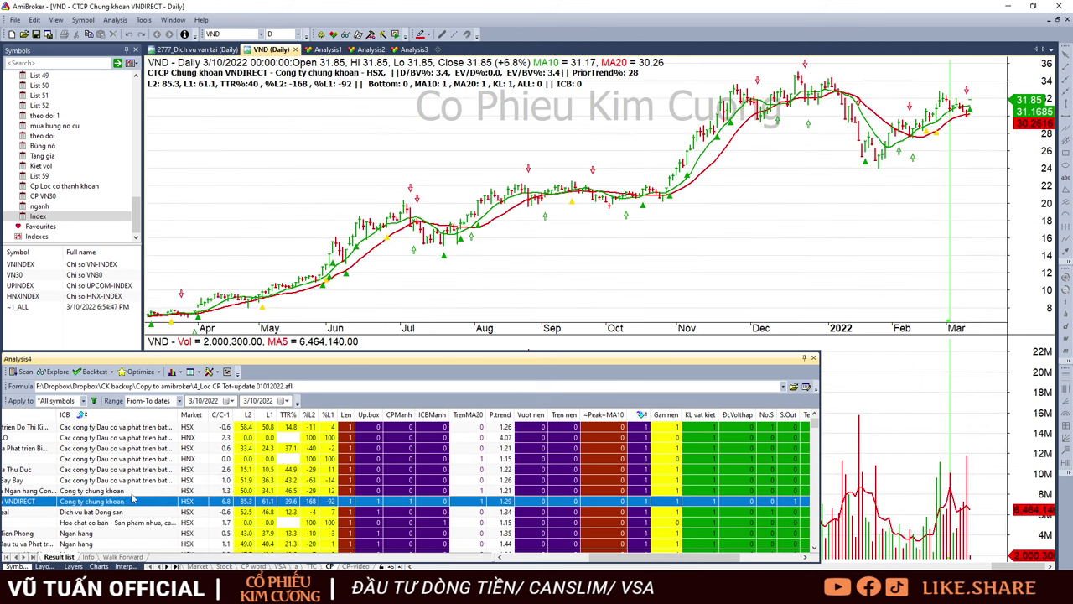
pyautogui.click(135, 491)
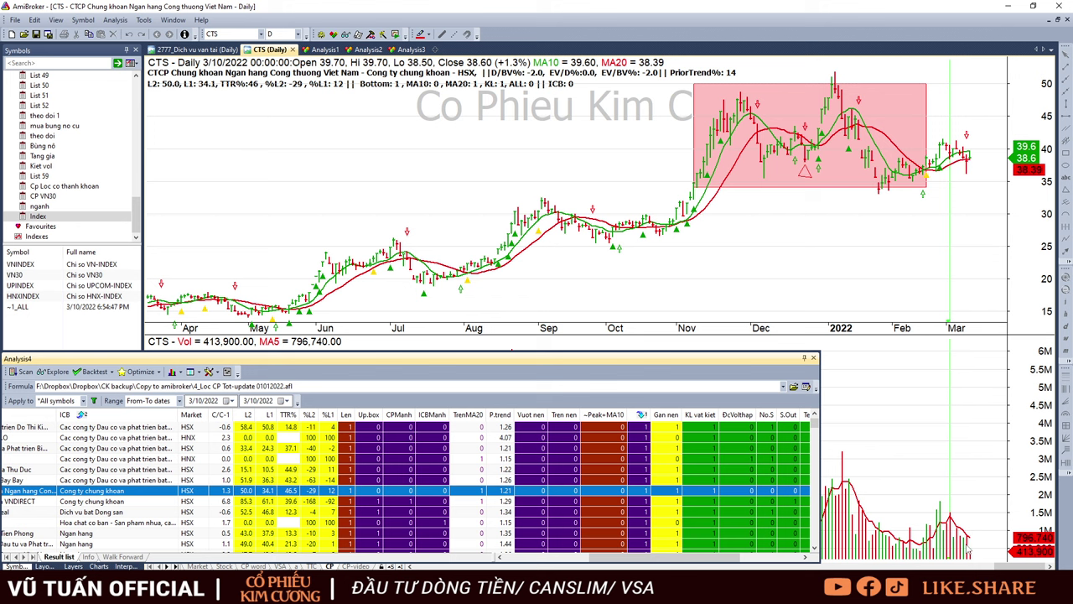
pyautogui.press('Down')
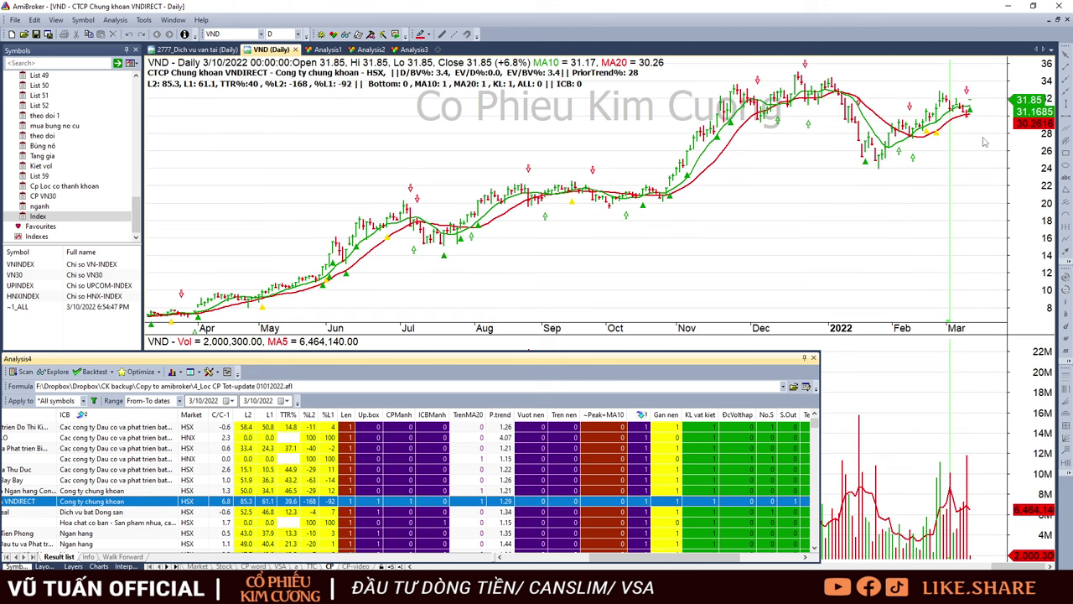
# View the charts of the real-estate services stock FIR, the chemical stock below it and the bank TPB.
pyautogui.scroll(-1, 104, 476)
pyautogui.click(124, 480)
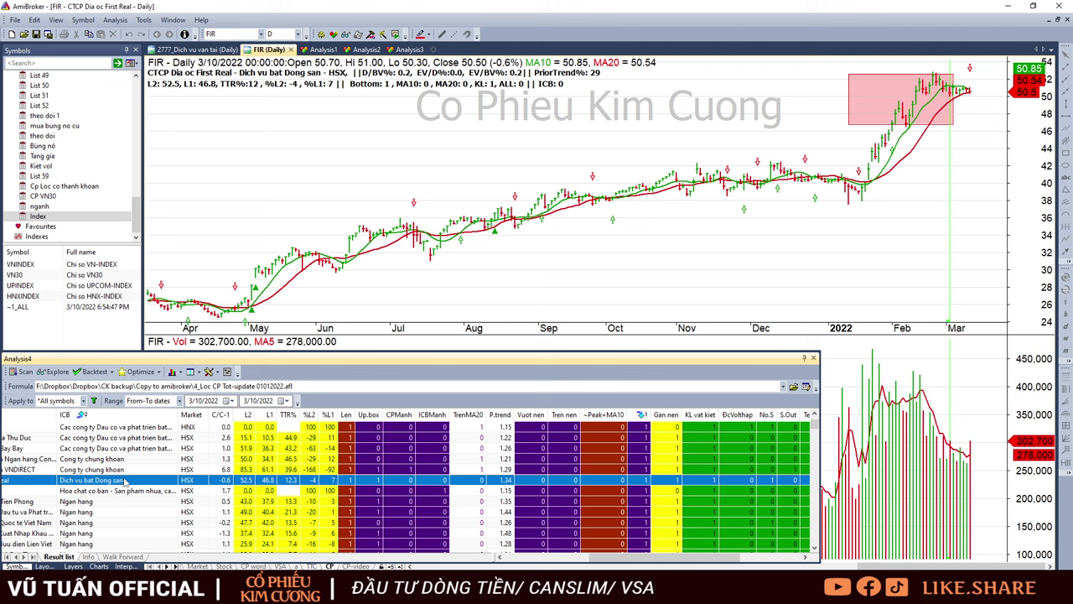
pyautogui.press('Down')
pyautogui.press('Down')
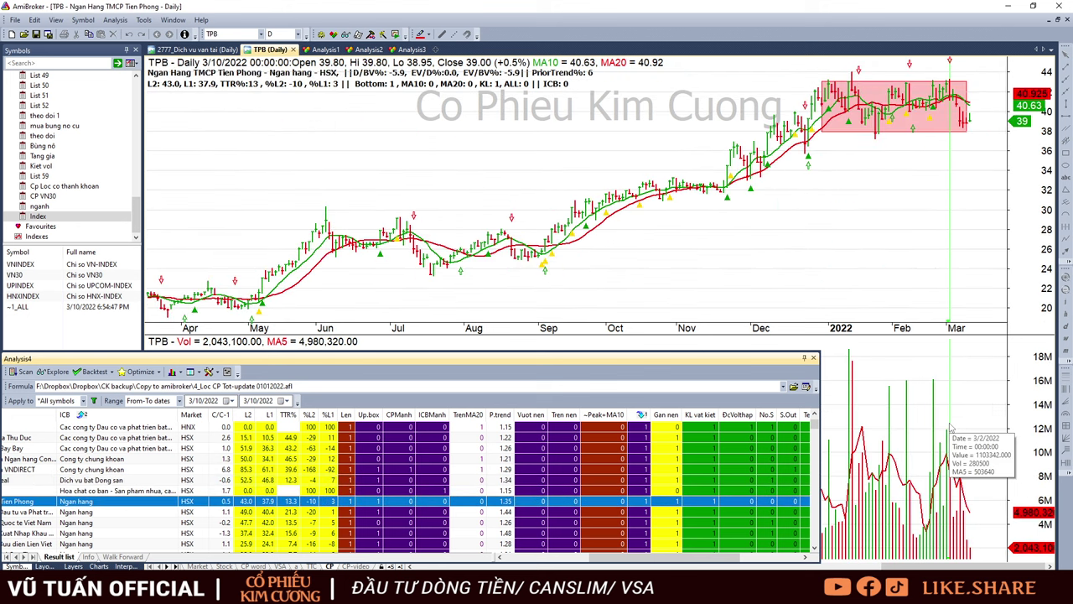
# Step through the bank stocks' charts below TPB, including VIB and STB, to examine their price and volume.
pyautogui.scroll(-2, 117, 472)
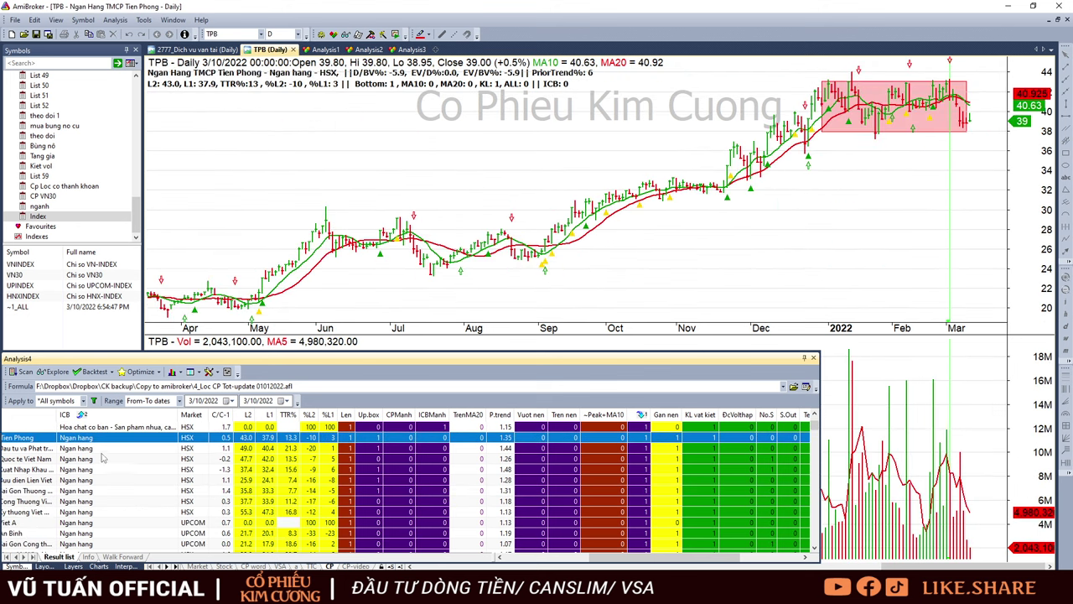
pyautogui.press('Down')
pyautogui.press('Down')
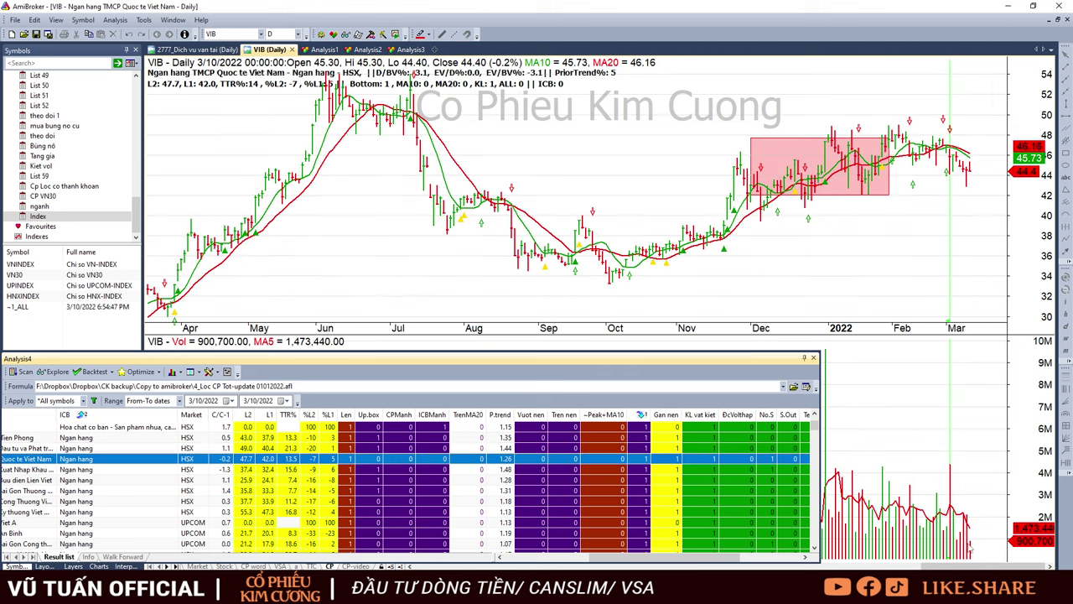
pyautogui.press('Down')
pyautogui.press('Down')
pyautogui.press('Down')
pyautogui.press('Down')
pyautogui.press('Down')
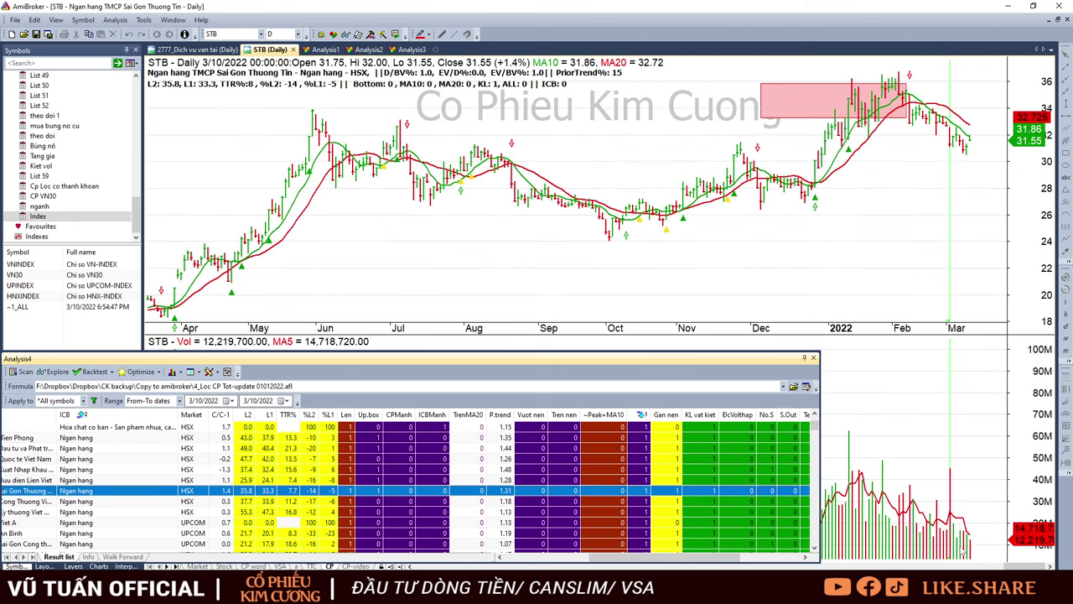
# Continue through the bank stocks' charts, covering TCB, VAB, ABB and MSB.
pyautogui.moveTo(959, 533)
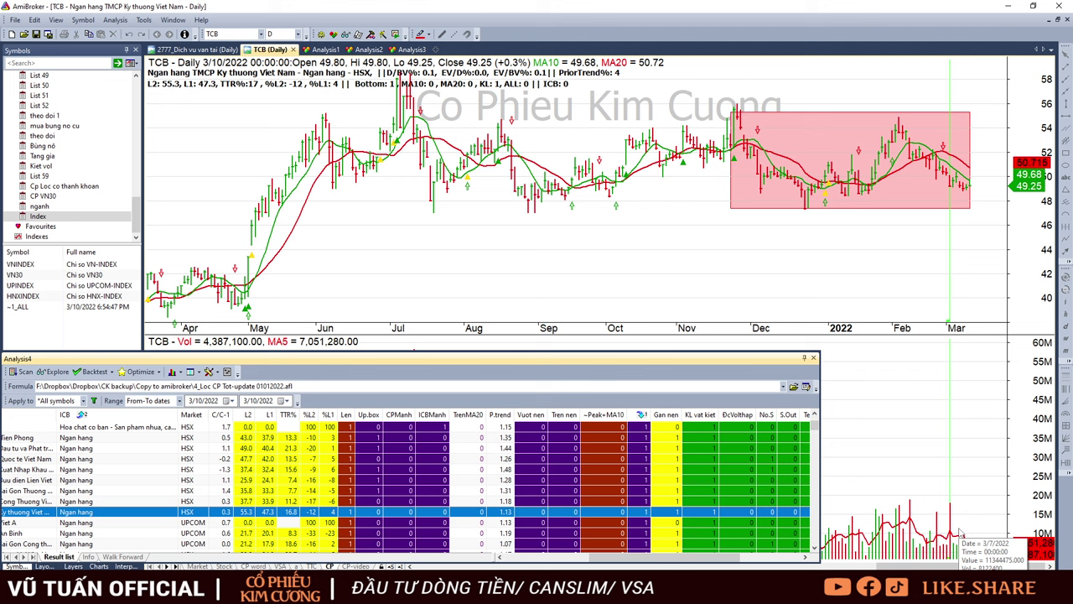
pyautogui.press('Down')
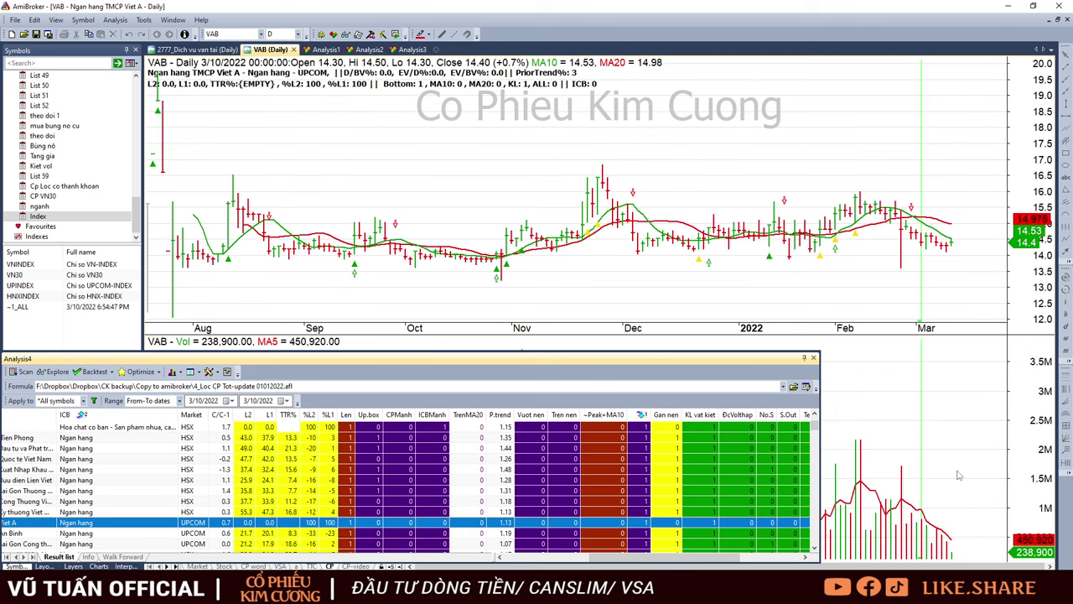
pyautogui.moveTo(958, 475)
pyautogui.press('Down')
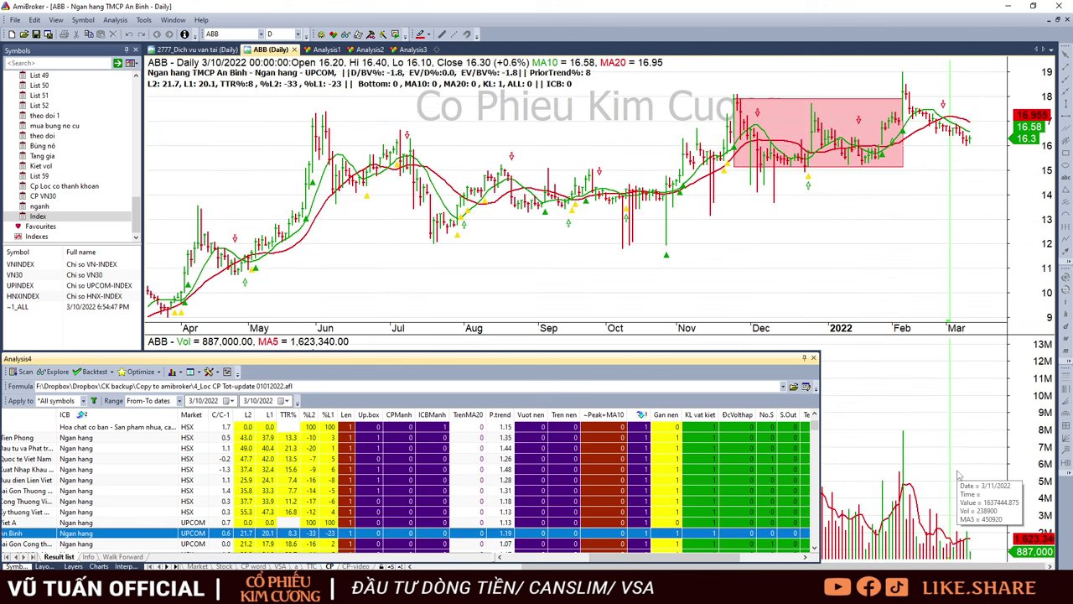
pyautogui.press('Down')
pyautogui.press('Down')
pyautogui.press('Down')
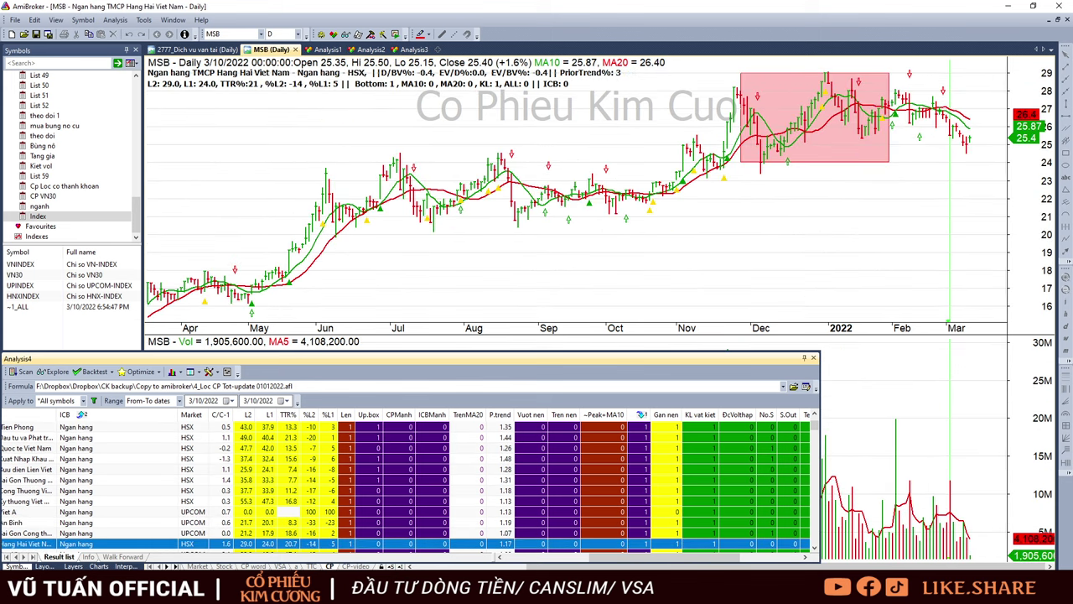
# View the building-material and construction stocks GKM, NNC and SZB further down the result list, ending with VNINDEX.
pyautogui.scroll(-3, 335, 488)
pyautogui.click(171, 481)
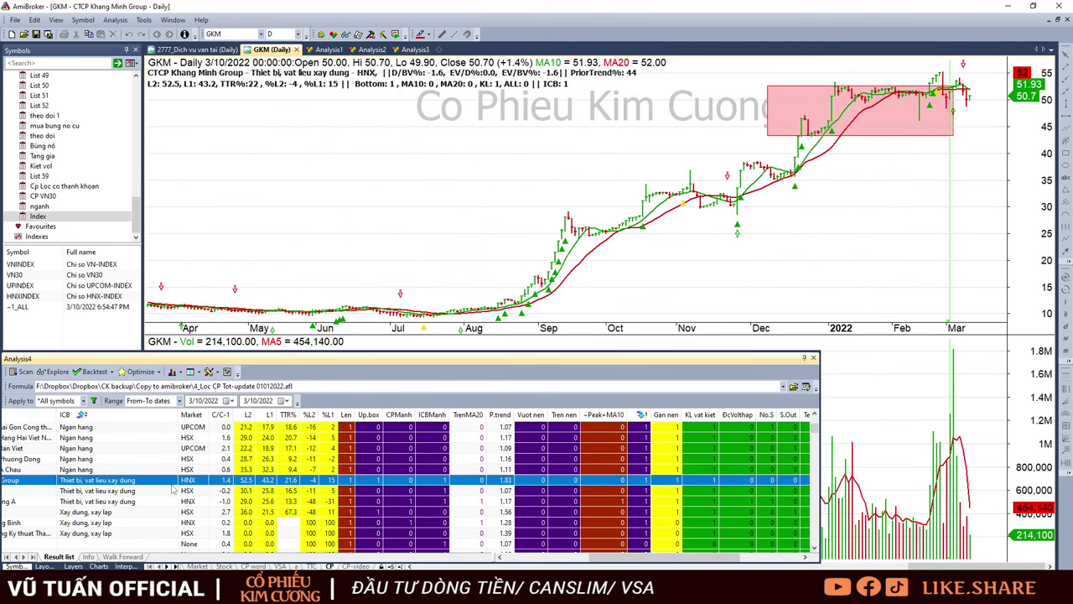
pyautogui.press('Down')
pyautogui.press('Down')
pyautogui.press('Down')
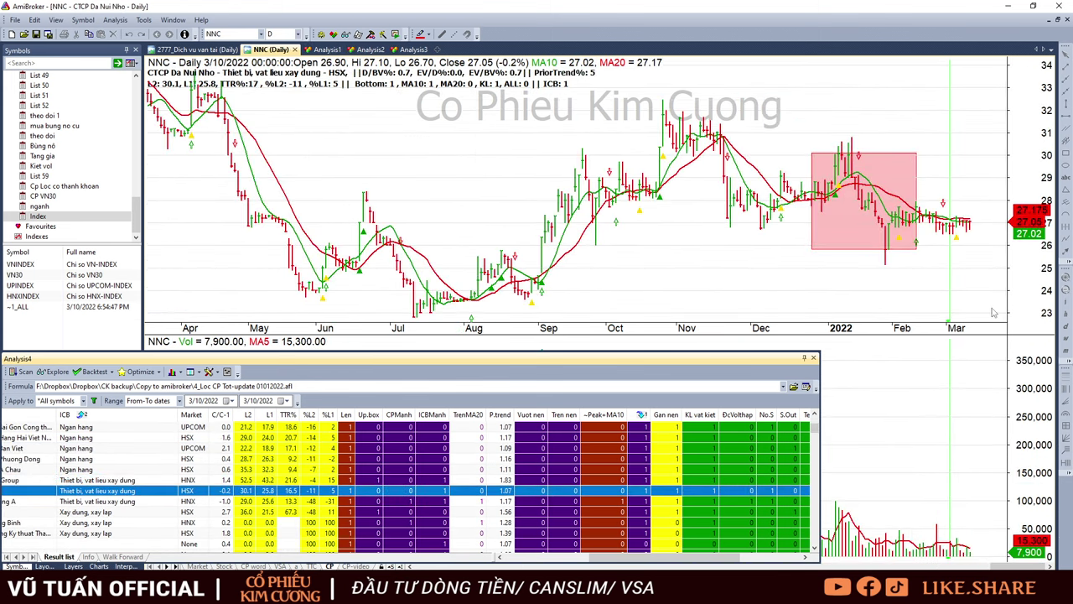
pyautogui.press('Down')
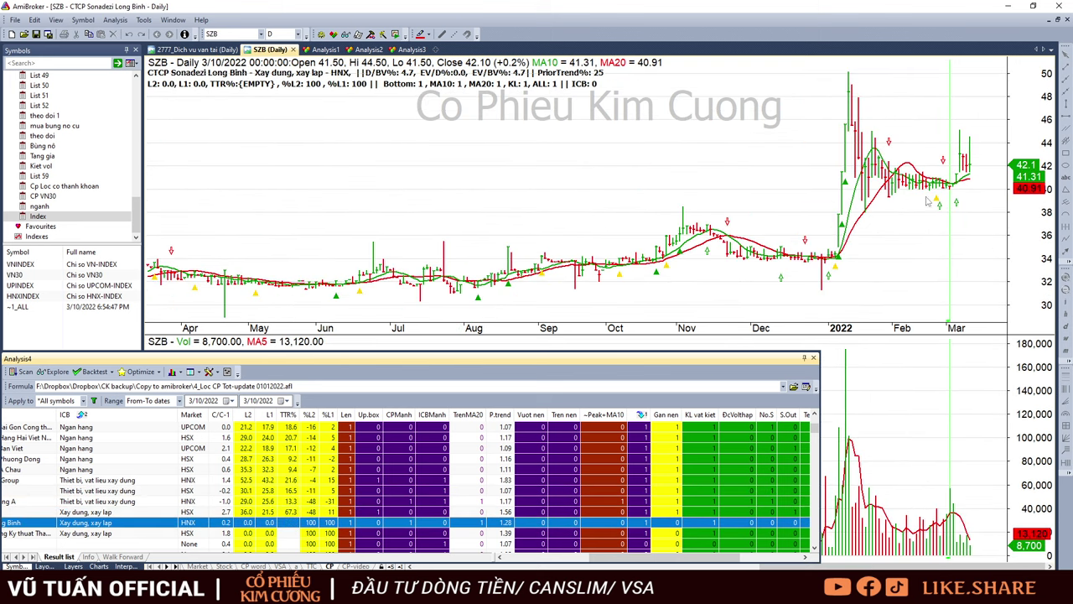
pyautogui.press('Down')
pyautogui.press('Down')
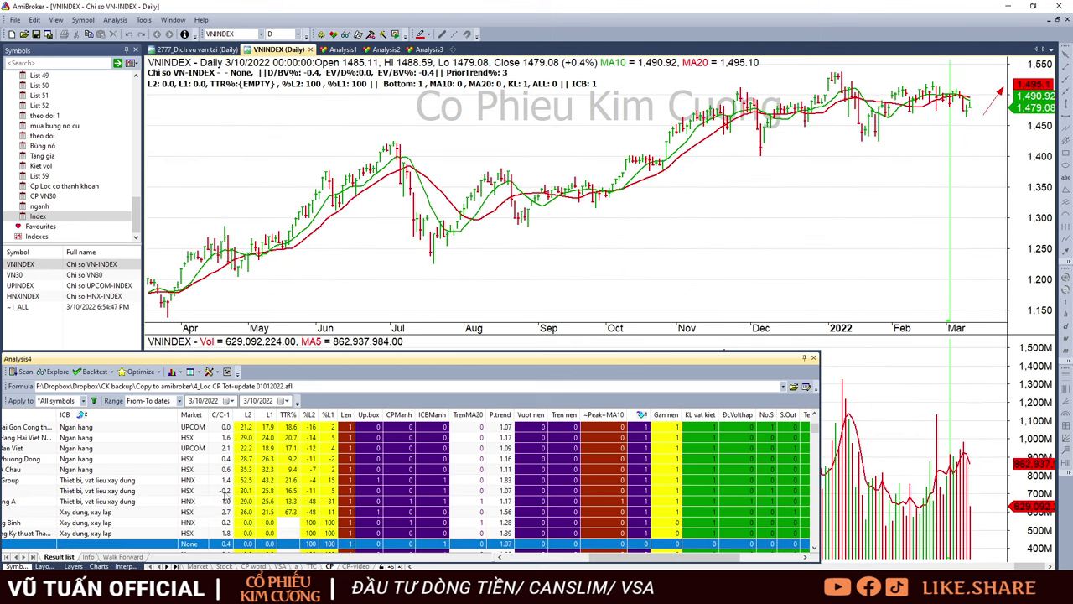
# Revisit the real-estate group near the start of the result list, including D2D, and the bank TCB further down.
pyautogui.scroll(-4, 225, 498)
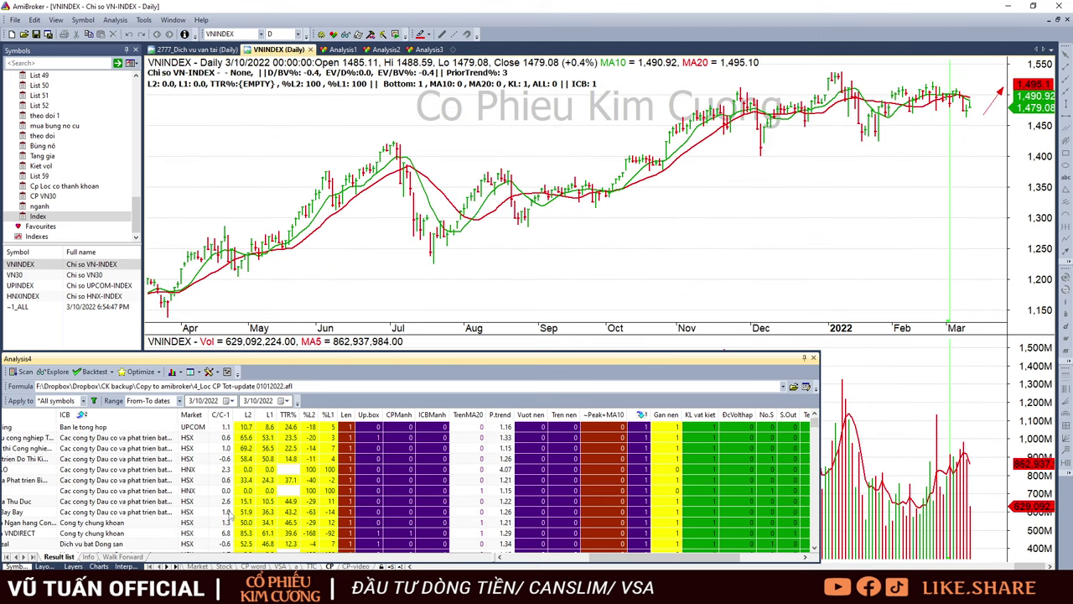
pyautogui.click(126, 447)
pyautogui.click(136, 469)
pyautogui.click(149, 493)
pyautogui.click(149, 450)
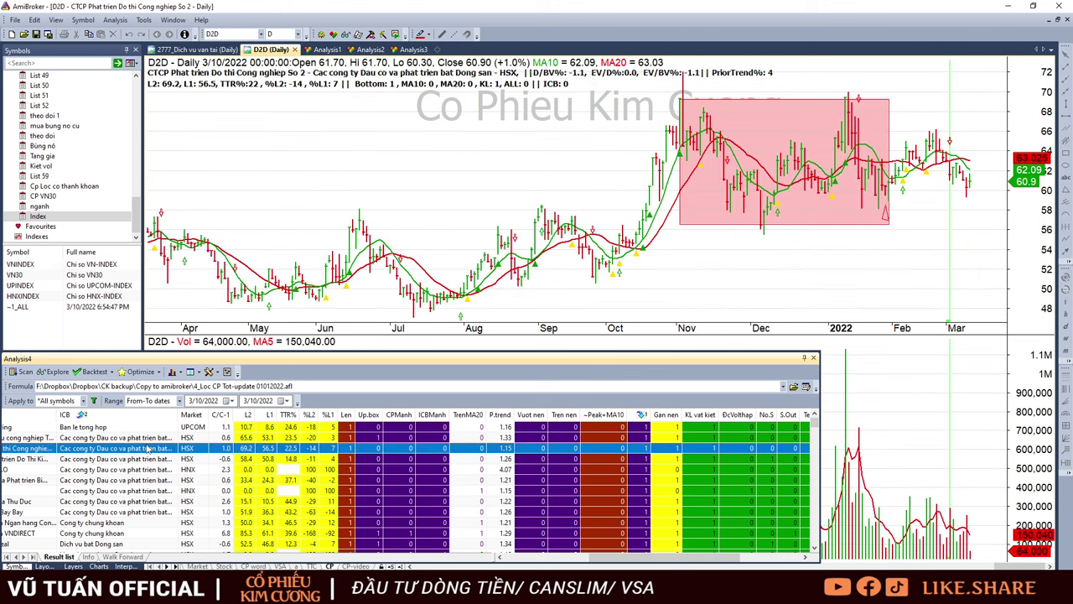
pyautogui.scroll(-5, 148, 466)
pyautogui.click(137, 481)
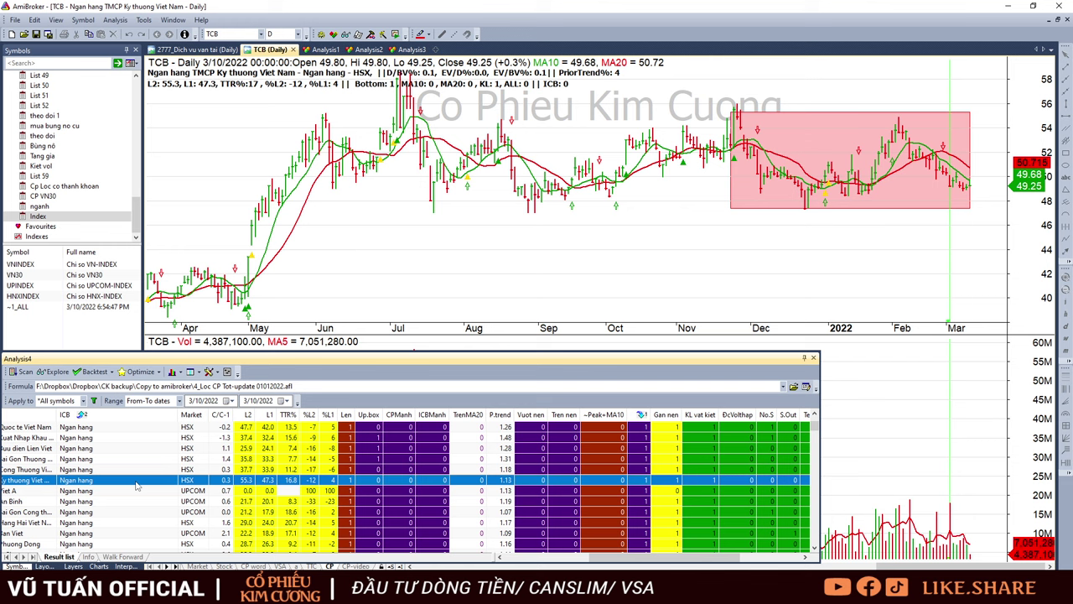
# Examine TCB's 1/26/2022 bar and VNINDEX's 2/24/2022 bar on their daily charts.
pyautogui.click(90, 275)
pyautogui.click(881, 256)
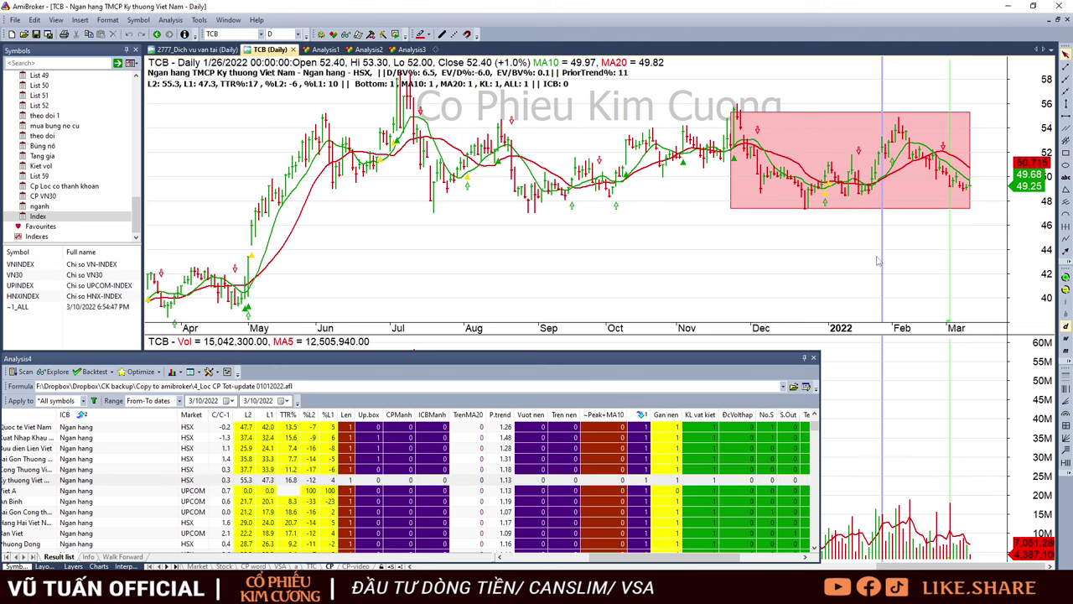
pyautogui.click(119, 263)
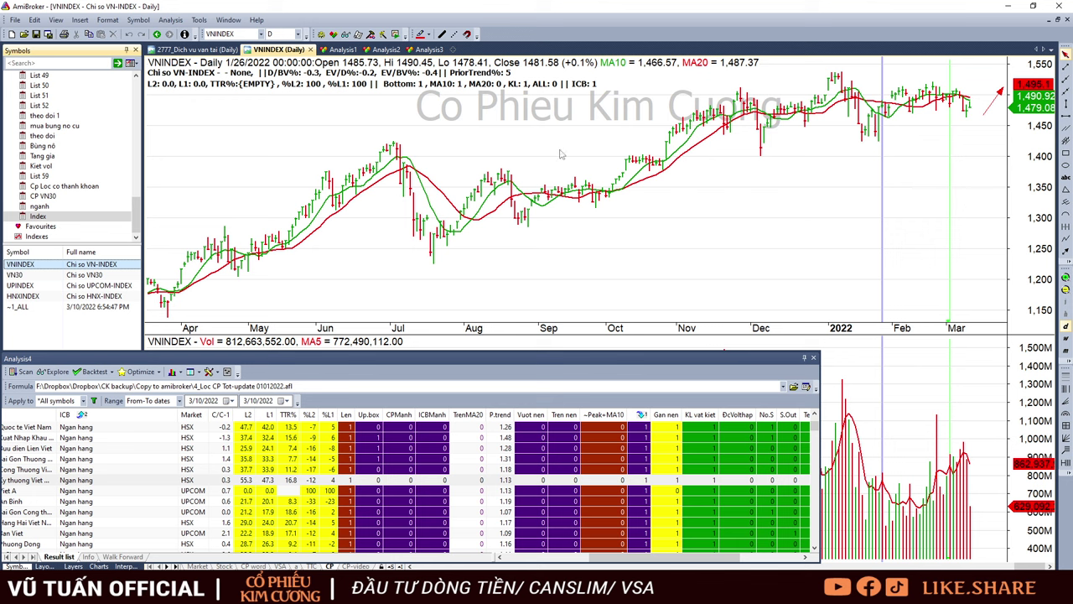
pyautogui.click(935, 118)
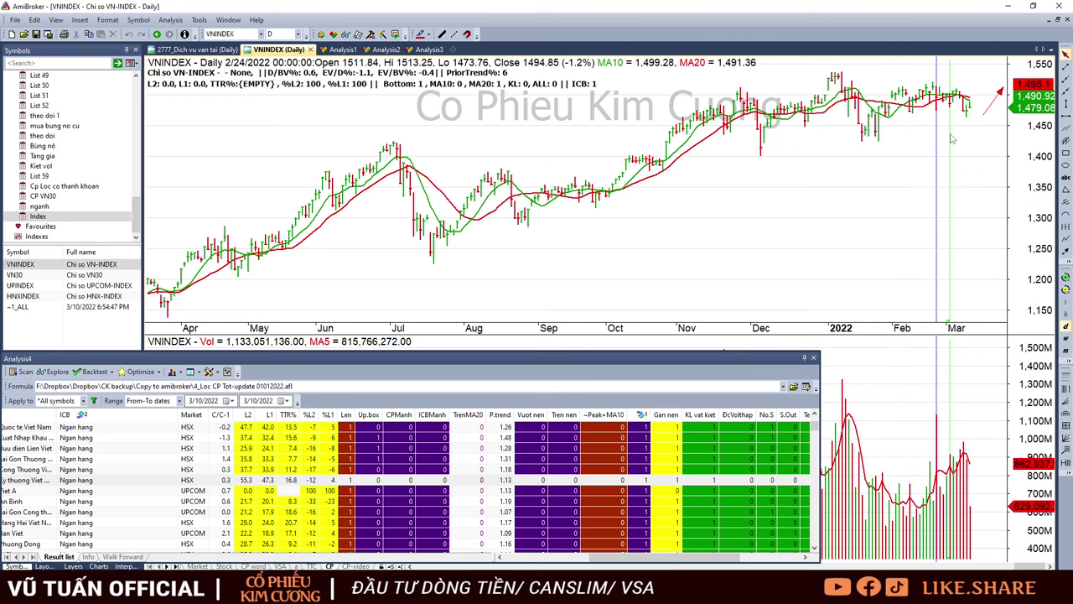
# Examine VNINDEX's 2/23/2022, 3/9/2022 and 3/10/2022 bars on the daily chart and revisit the real-estate rows of the result list.
pyautogui.moveTo(974, 140)
pyautogui.click(930, 143)
pyautogui.click(934, 127)
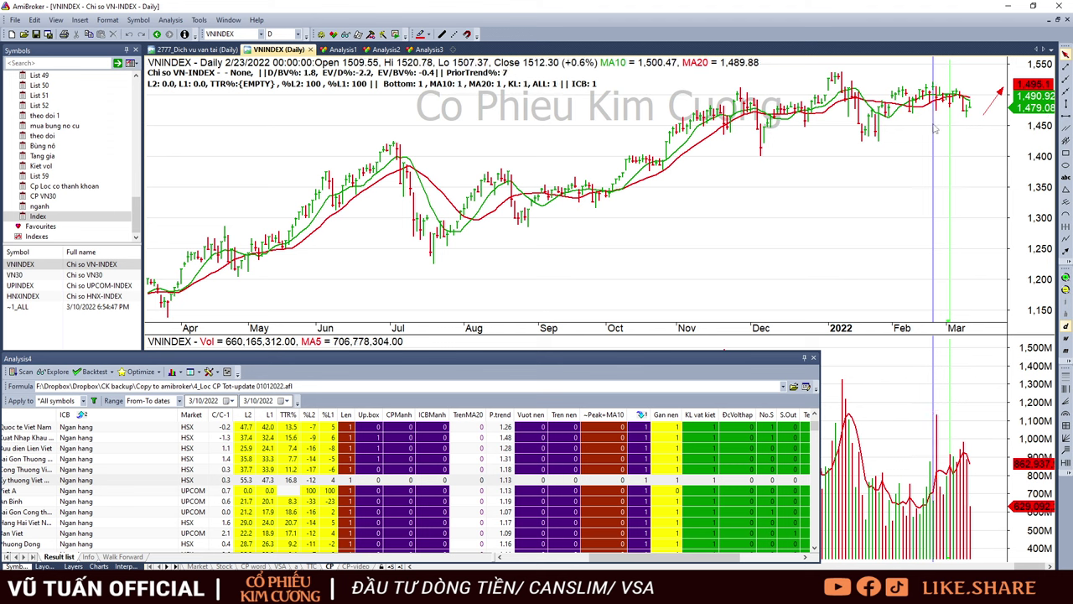
pyautogui.click(968, 117)
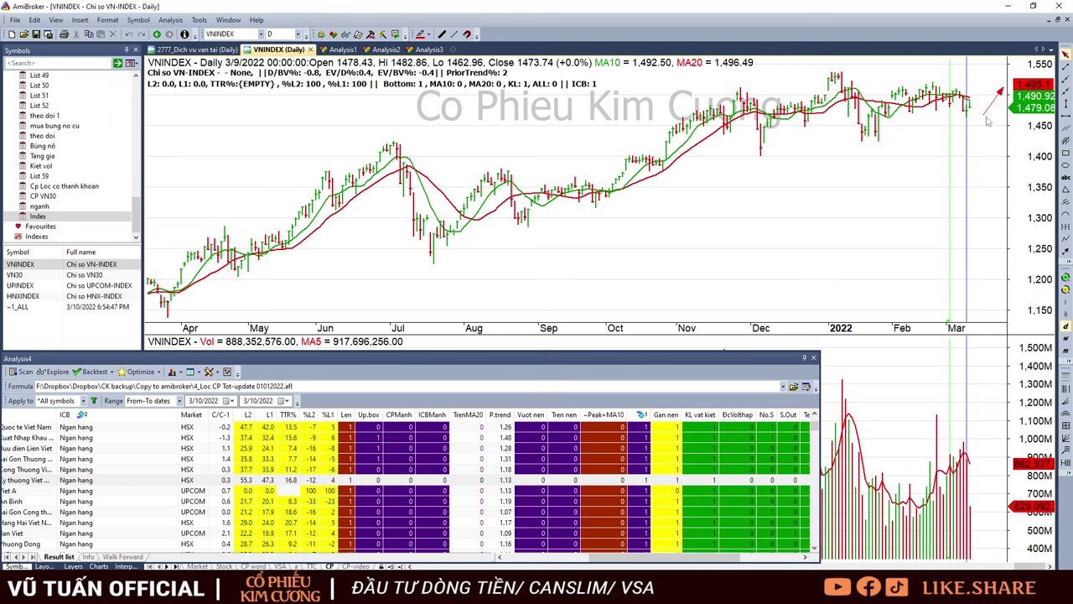
pyautogui.click(975, 116)
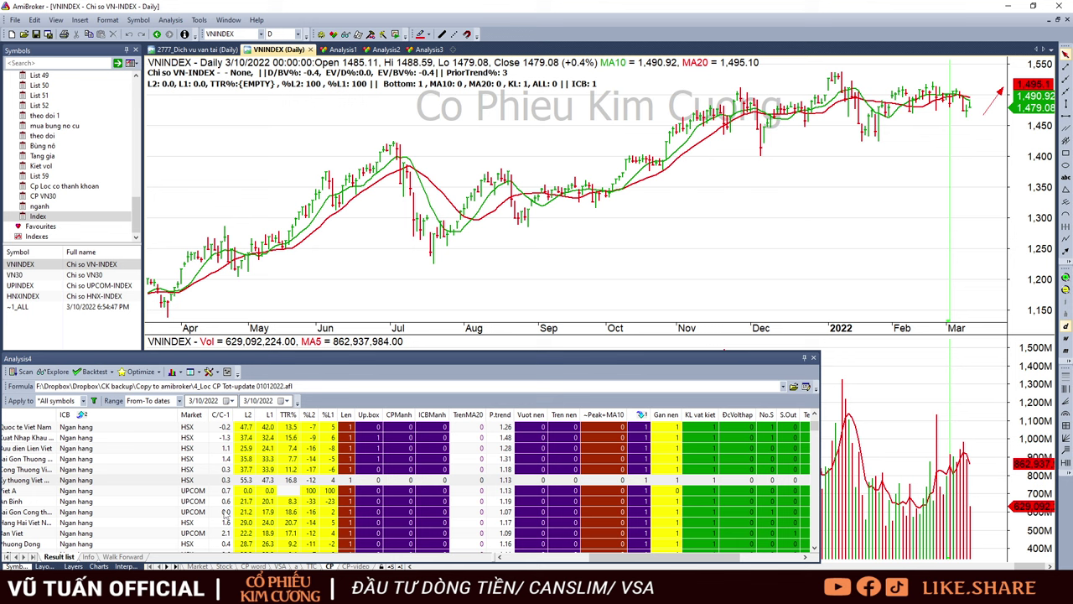
pyautogui.scroll(5, 283, 475)
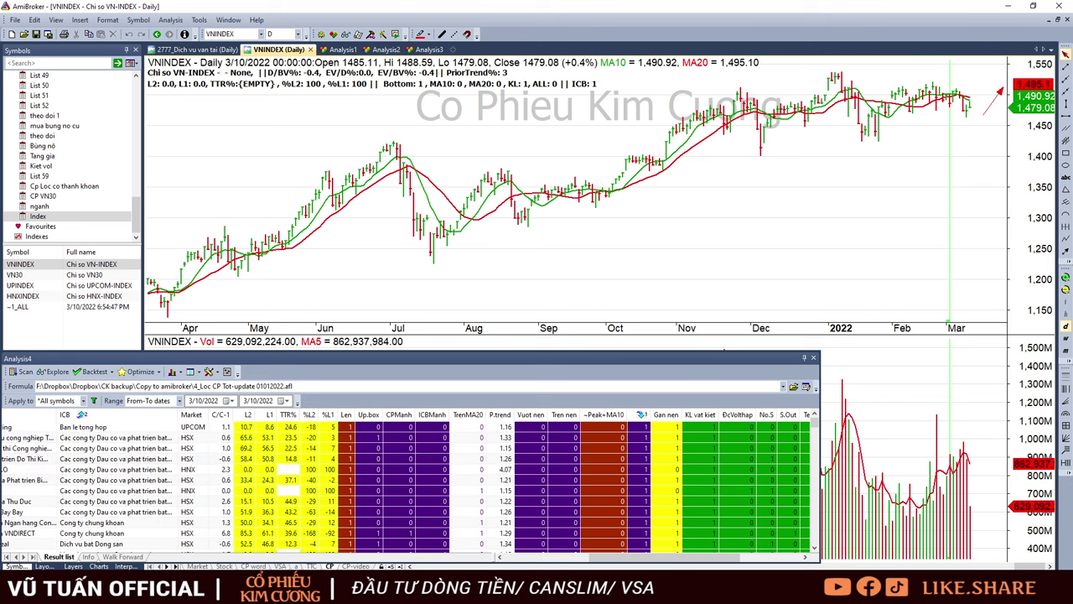
# Switch to the Excel workbook CP Kim Cương 11.03.2022 and highlight the stock rows from VSC to ACC, cells B8:N32.
pyautogui.hotkey('alt', 'Tab')
pyautogui.moveTo(42, 209); pyautogui.dragTo(668, 418)
pyautogui.moveTo(700, 437); pyautogui.dragTo(700, 437)
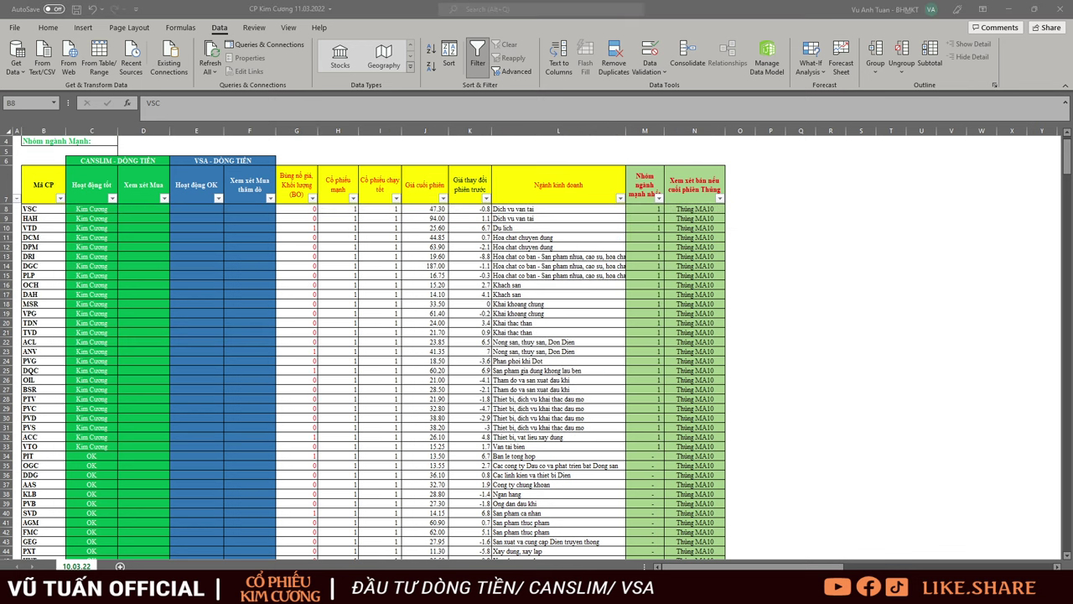
# Check the March 2022 system calendar, return to the market strategy note heading the stock list, and clear the row highlighting.
pyautogui.click(1039, 592)
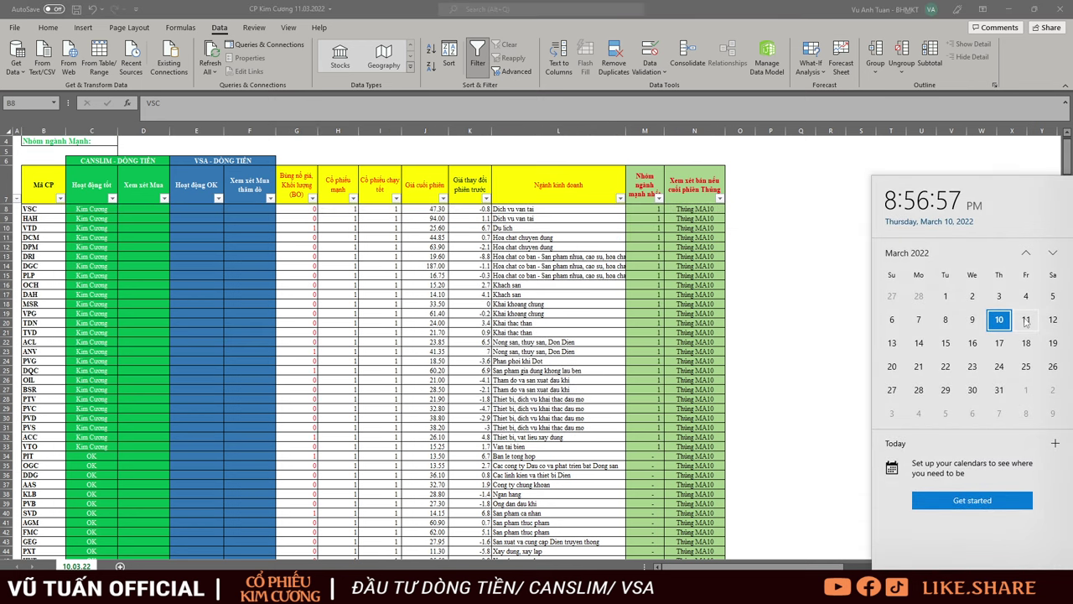
pyautogui.click(498, 399)
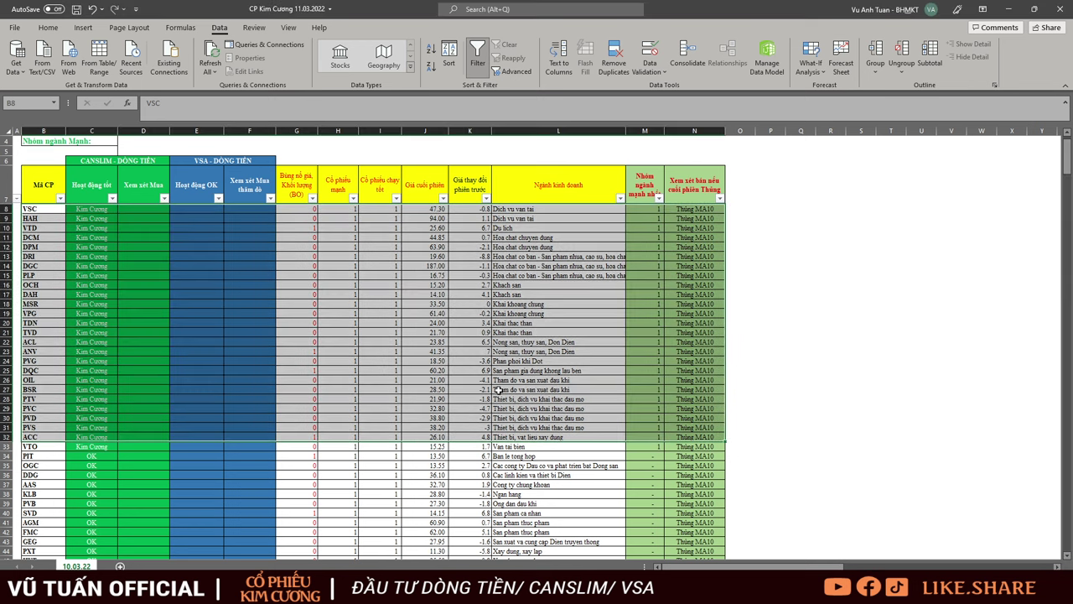
pyautogui.scroll(1, 496, 390)
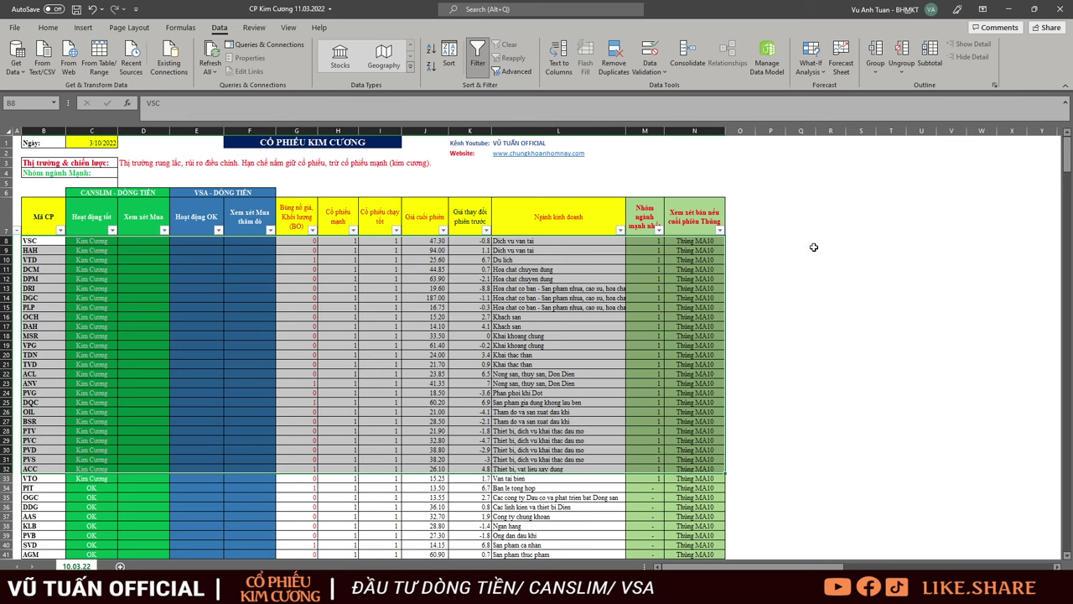
pyautogui.click(829, 298)
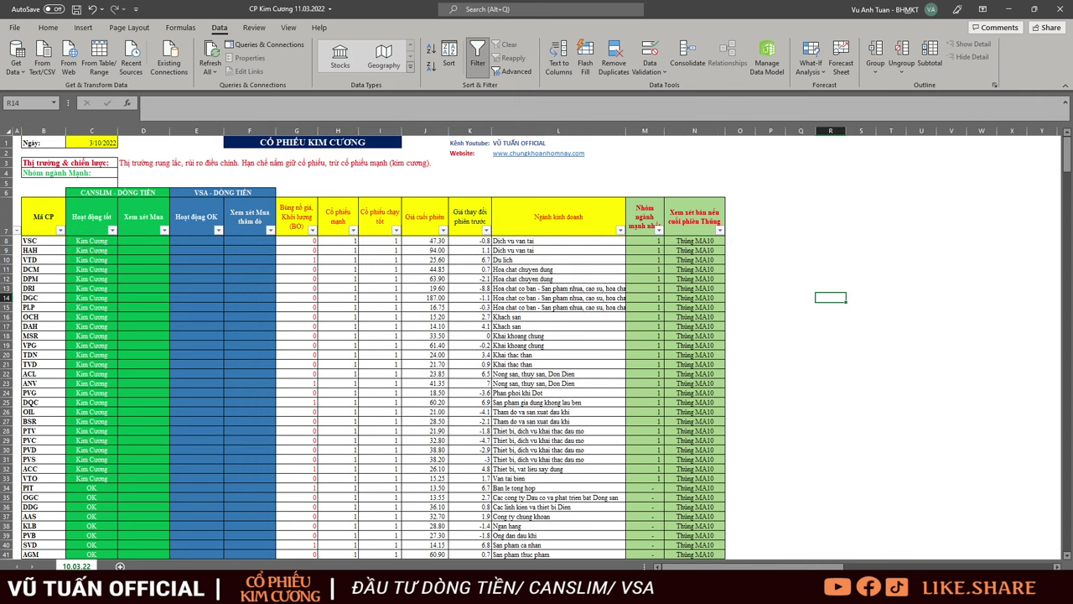
# Switch to the browser and view the KHOÁ C_03 details on the CANSLIM – VSA investment course page.
pyautogui.hotkey('alt', 'Tab')
pyautogui.scroll(-3, 472, 350)
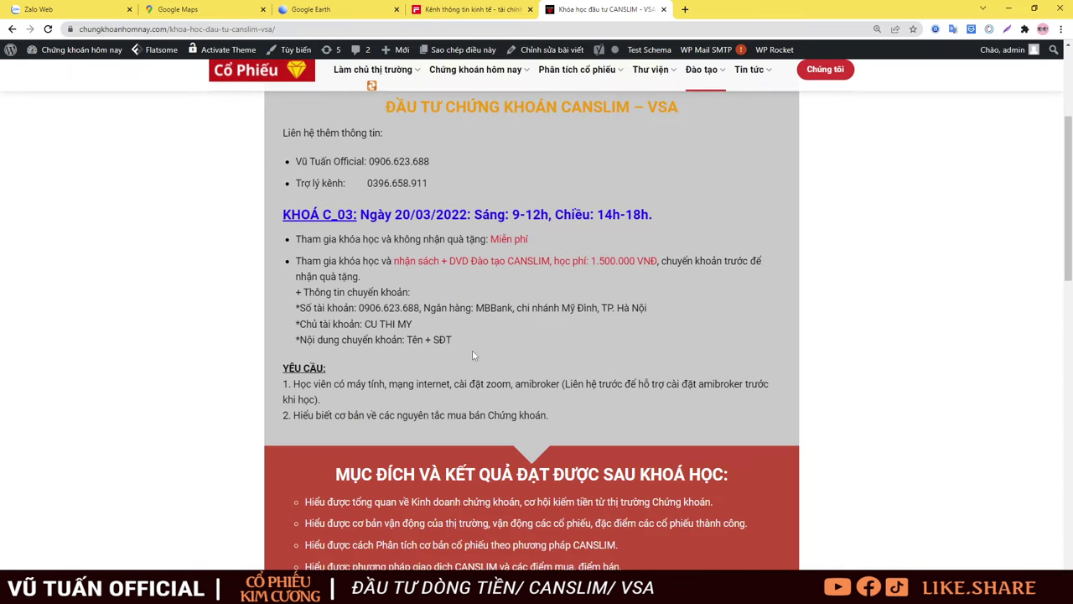